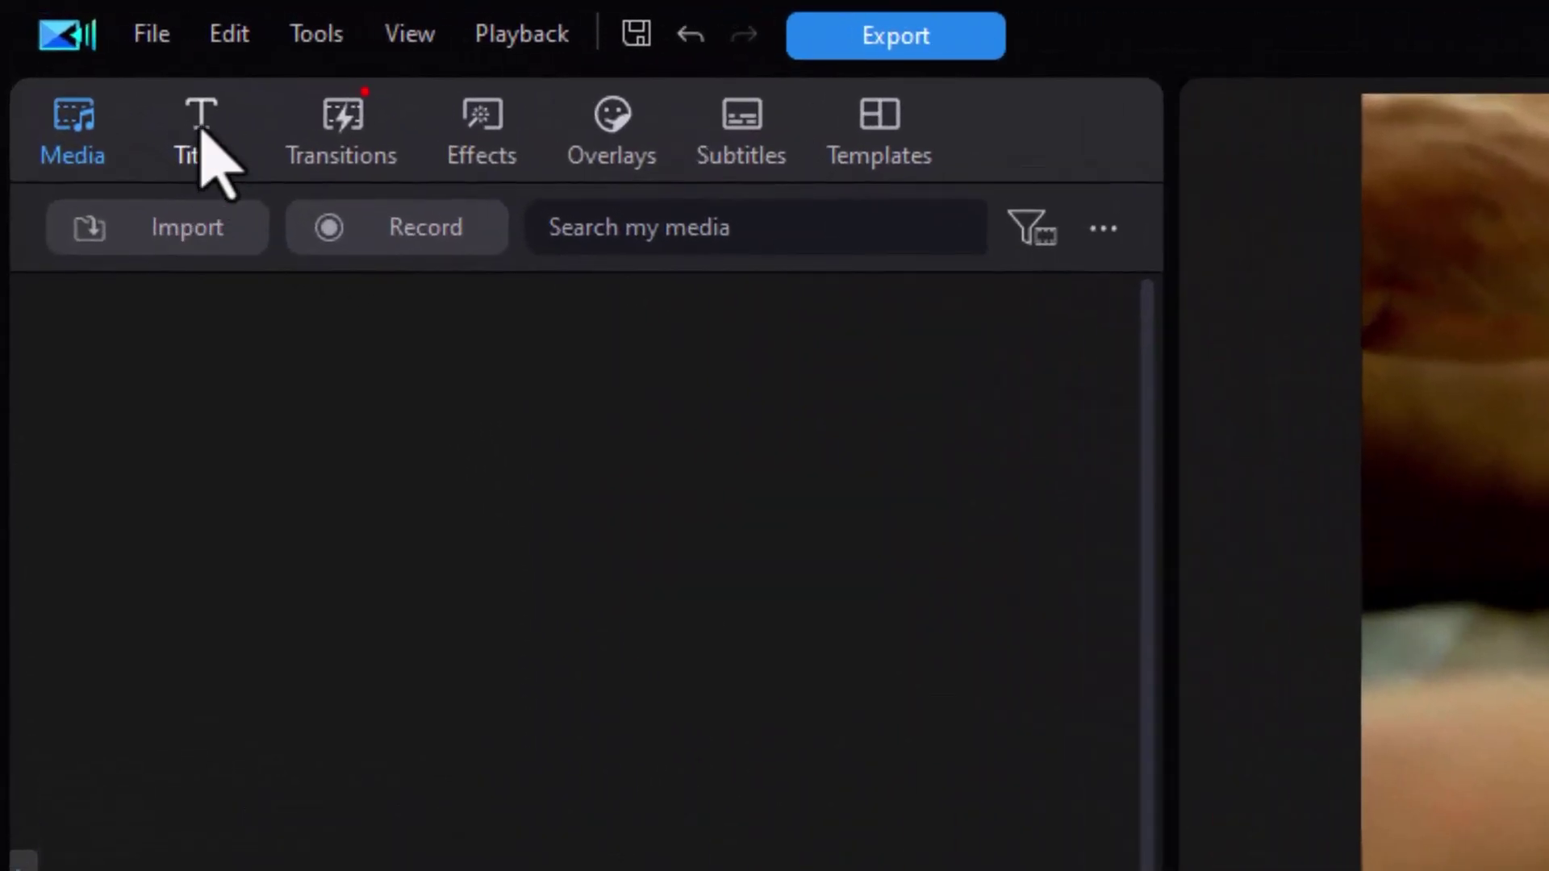
- Place the Default title from the Titles library on the second video track
{"action": "left_click", "coordinate": [202, 131]}
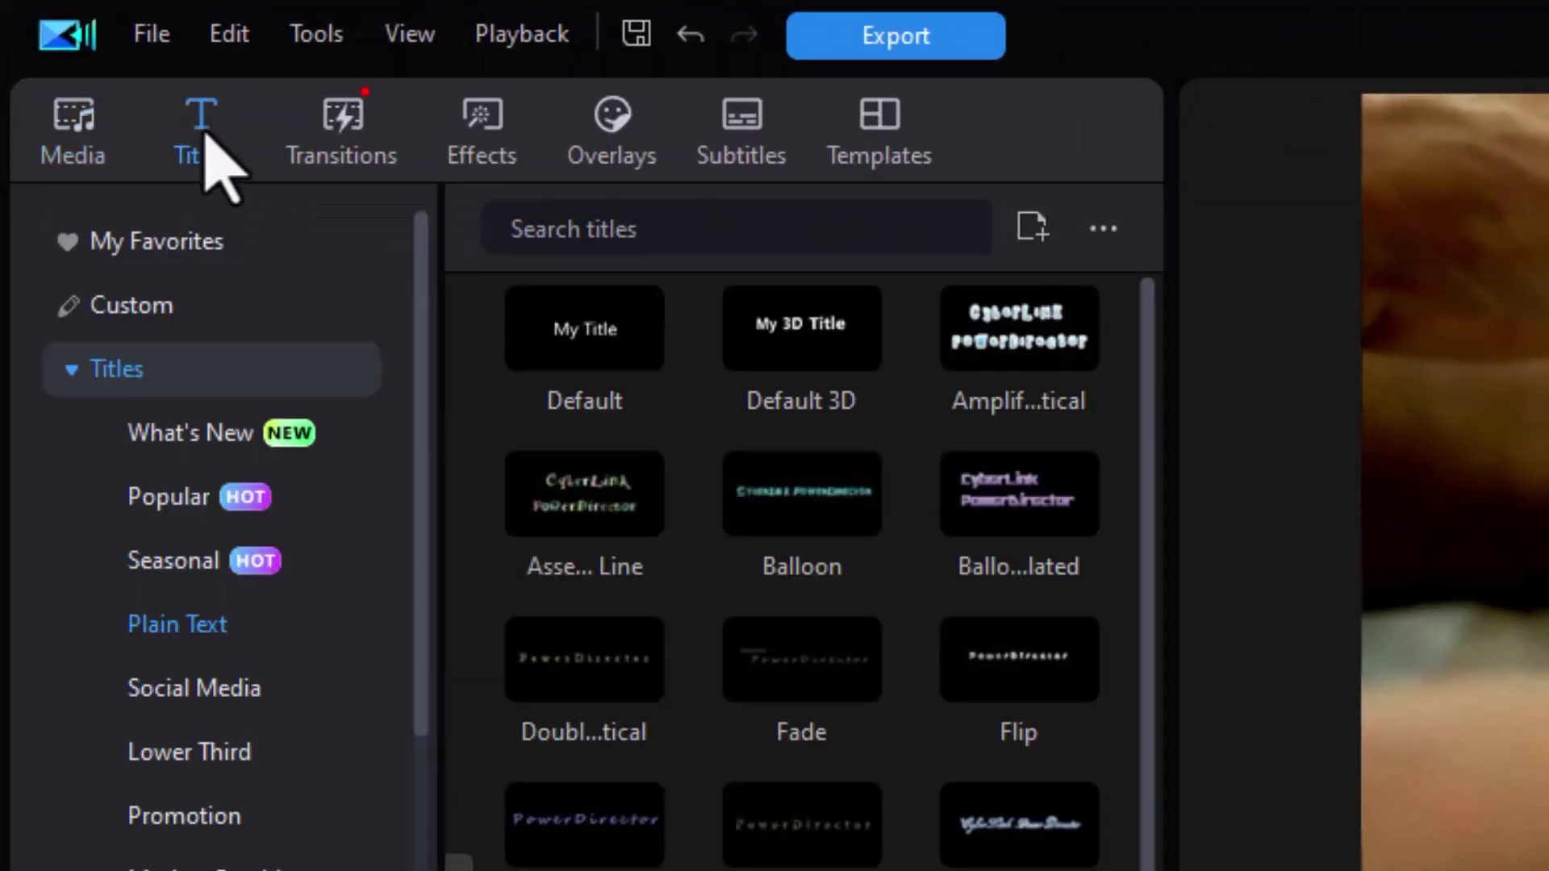
{"action": "left_click_drag", "start_coordinate": [617, 331], "coordinate": [452, 870]}
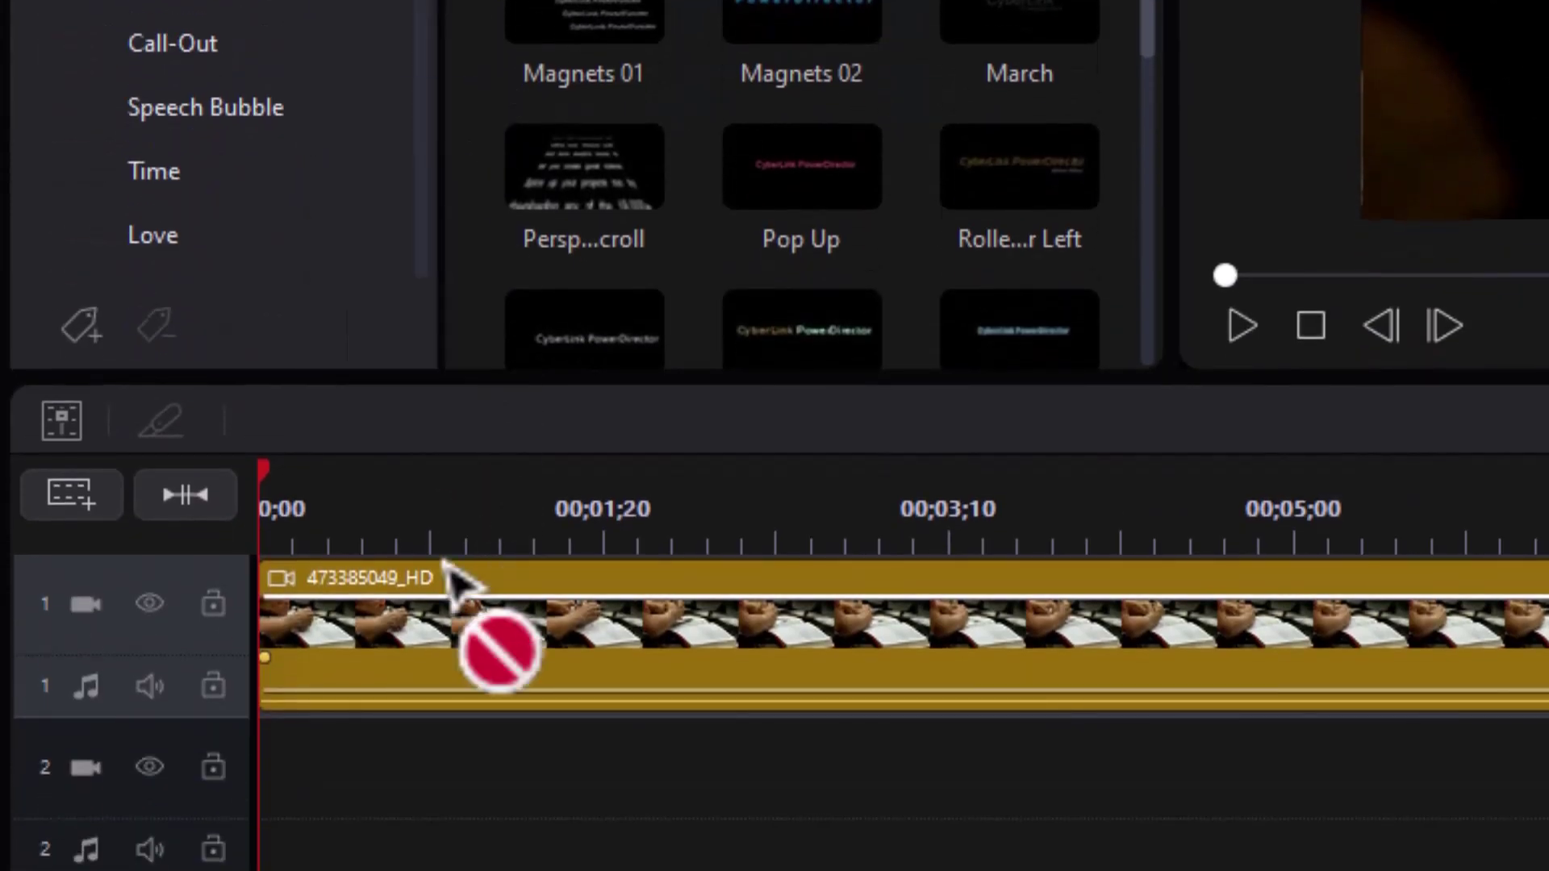
{"action": "left_click_drag", "start_coordinate": [446, 565], "coordinate": [448, 819]}
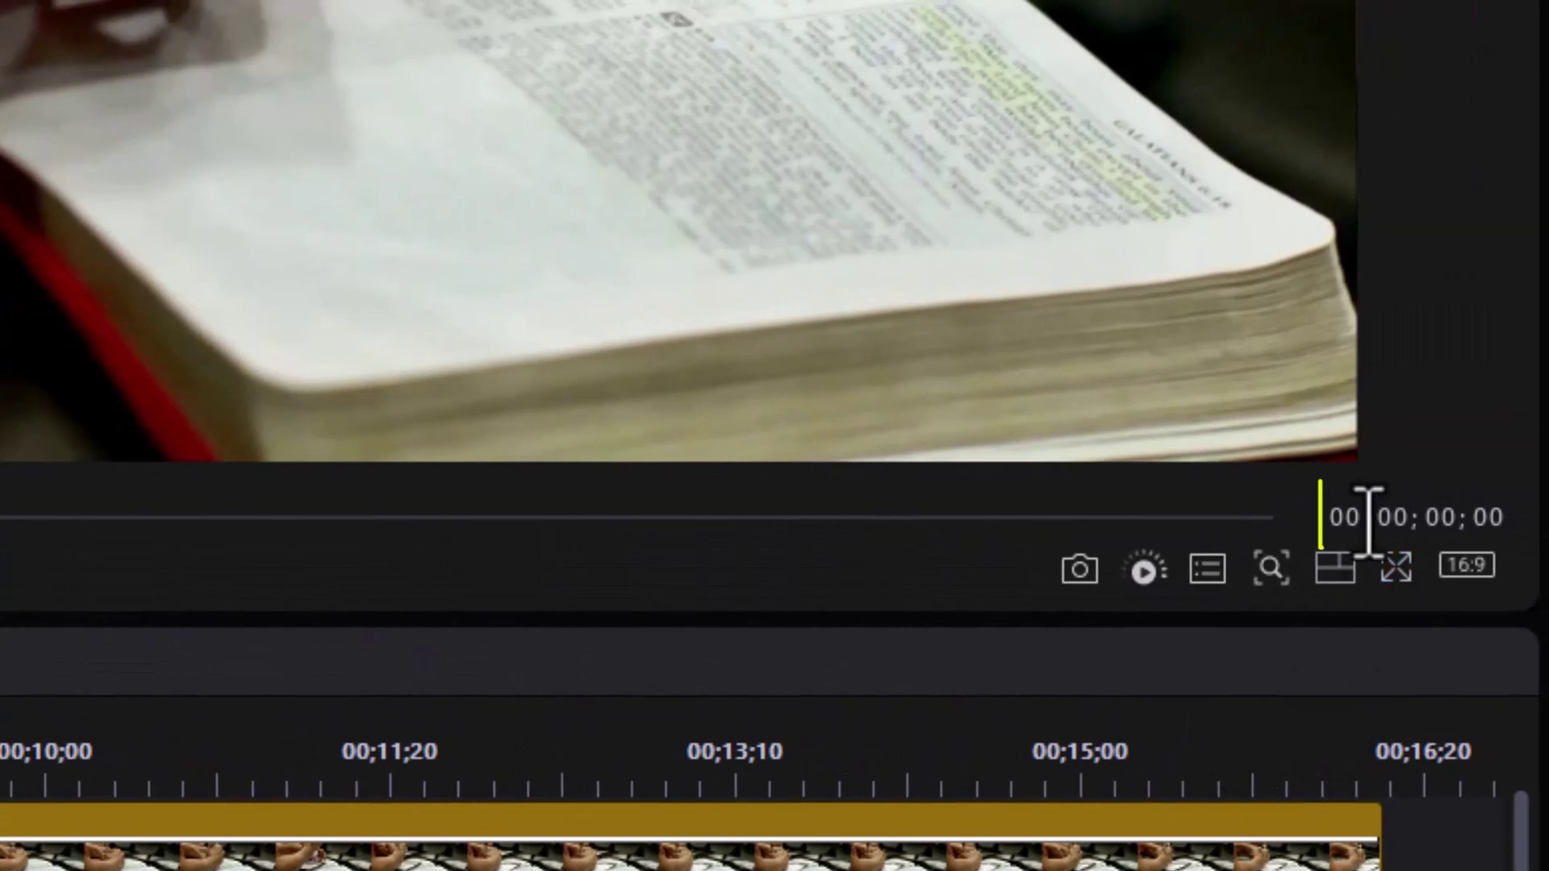
- Add a marker at 00;00;01;15 and align the My Title clip's start to it
{"action": "left_click", "coordinate": [1439, 517]}
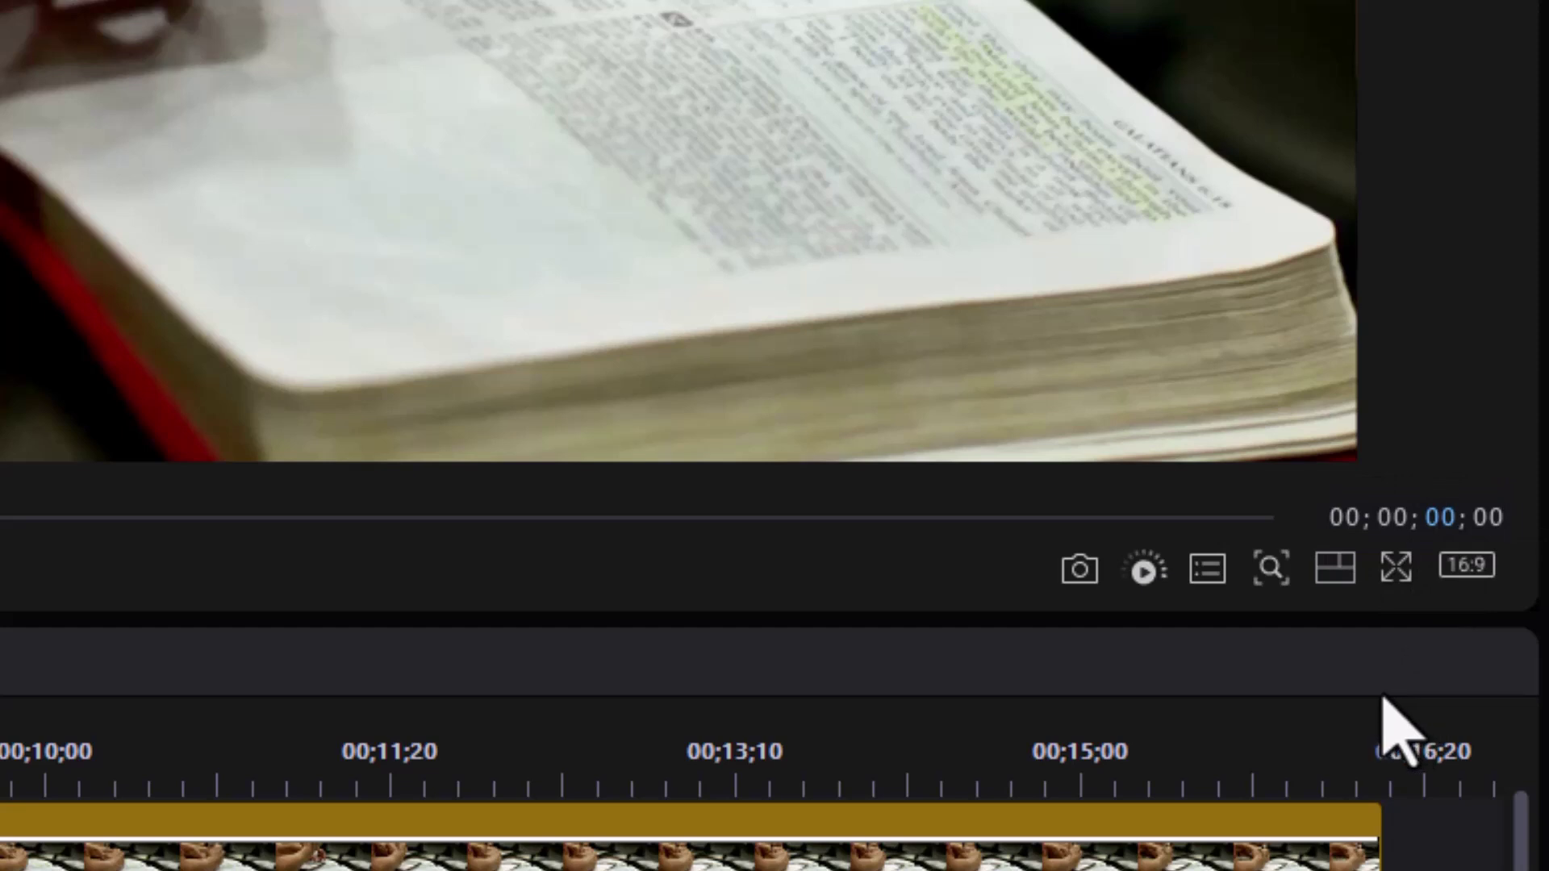
{"action": "type", "text": "1"}
{"action": "left_click", "coordinate": [1481, 517]}
{"action": "type", "text": "15"}
{"action": "key", "text": "Return"}
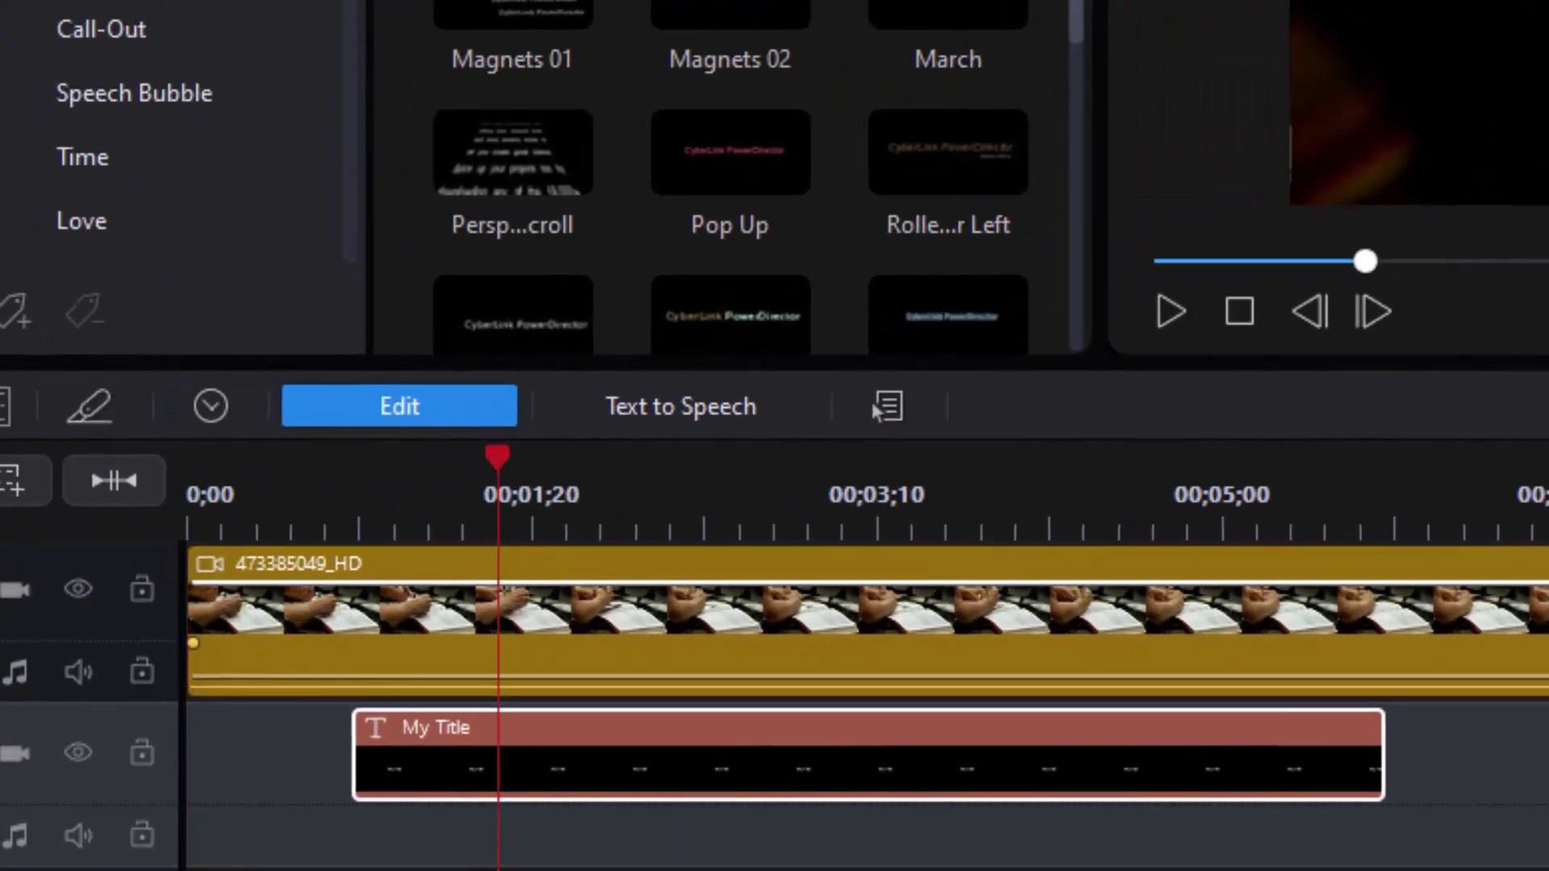
{"action": "key", "text": "ctrl+F9"}
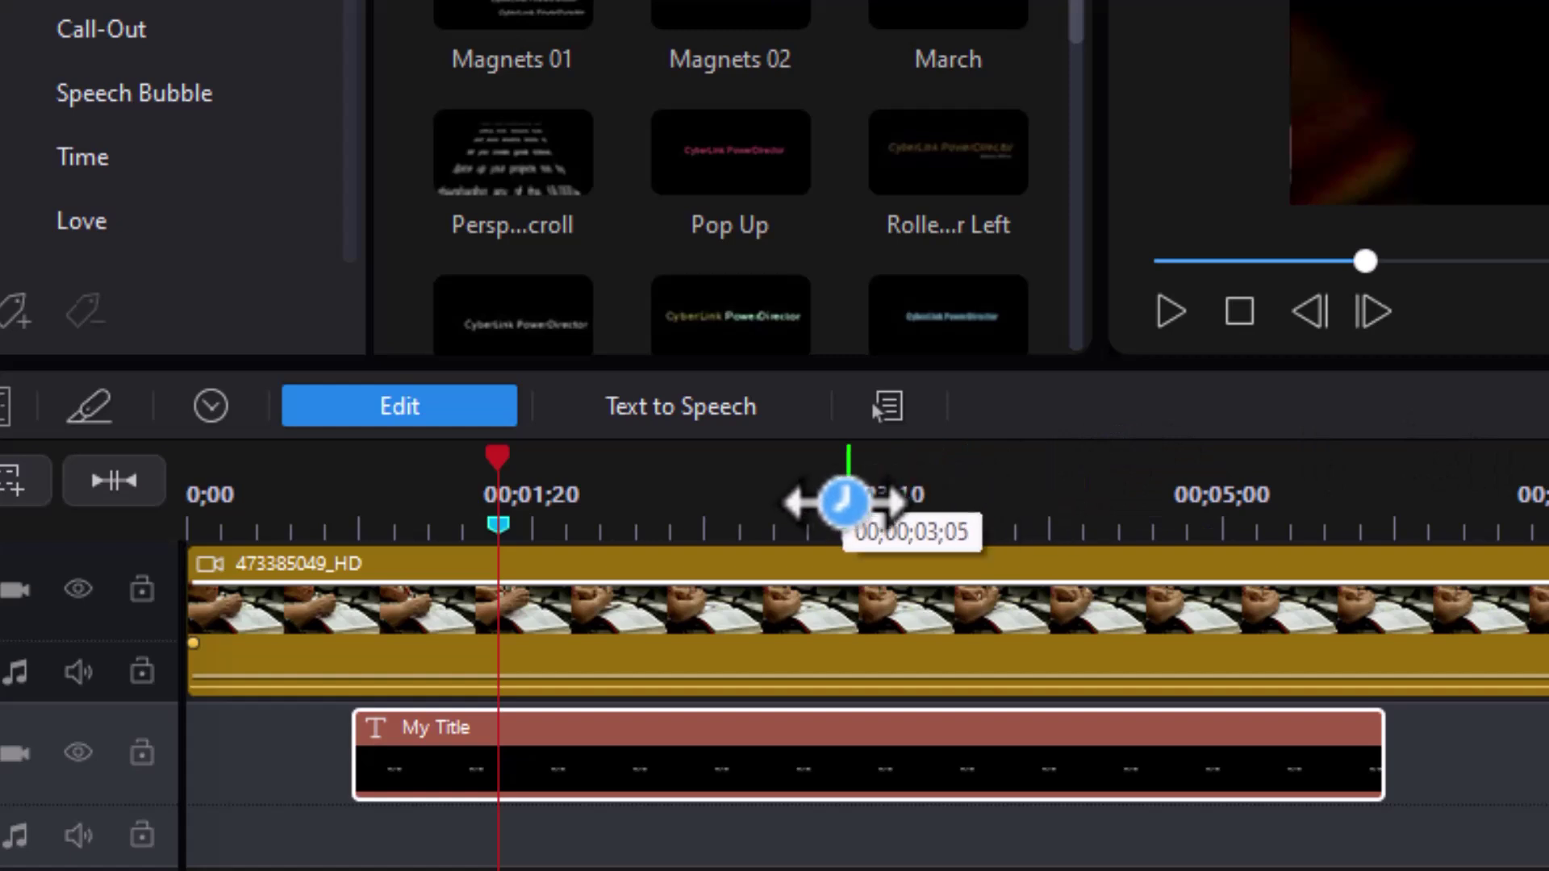
{"action": "left_click_drag", "start_coordinate": [670, 750], "coordinate": [807, 810]}
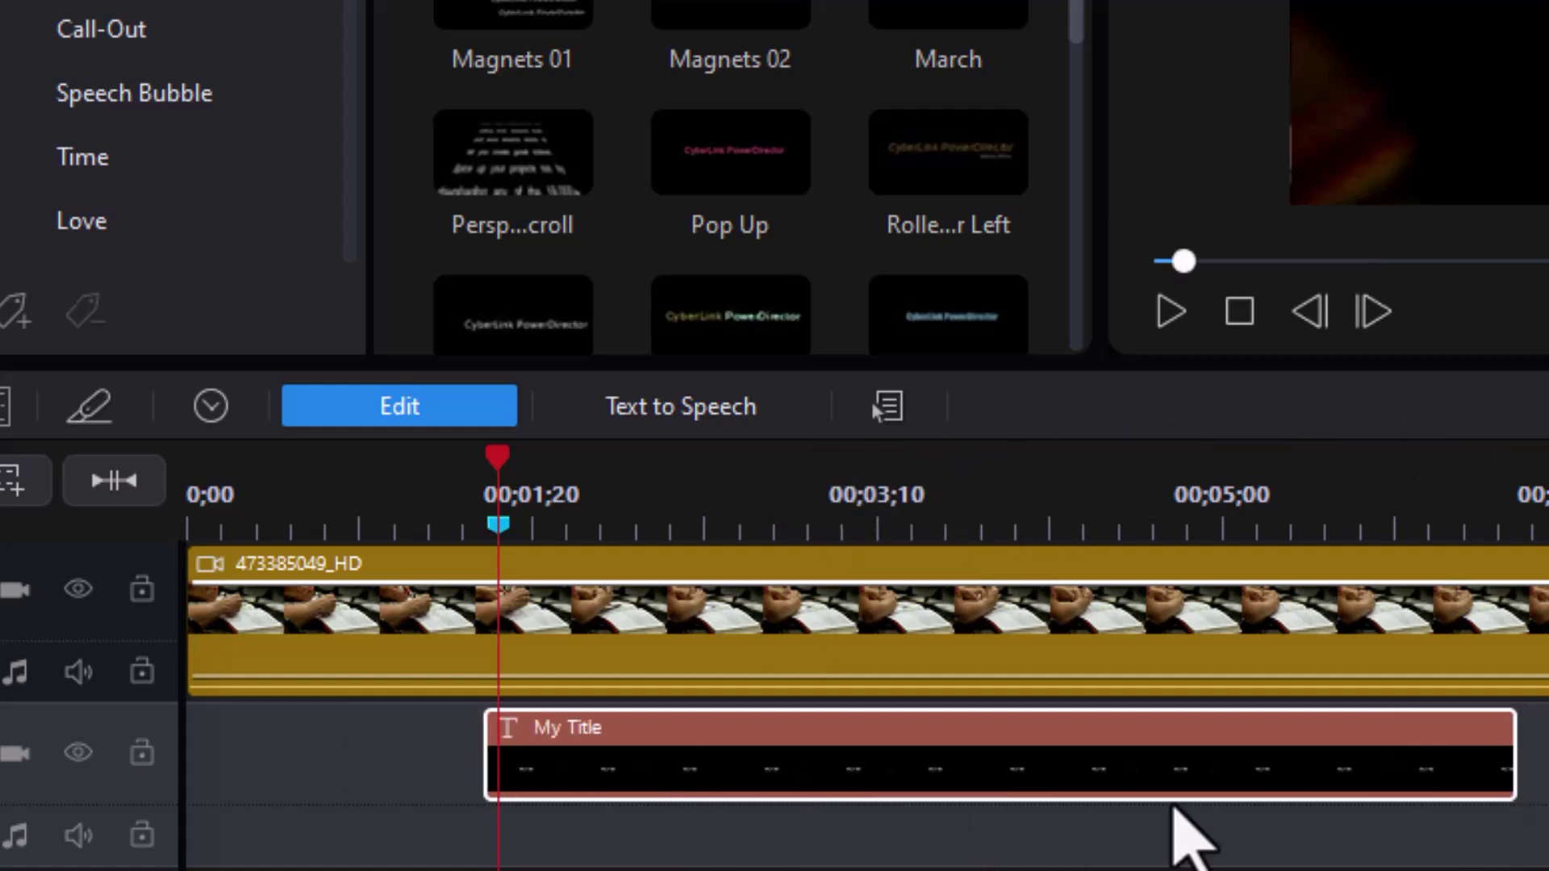
{"action": "left_click_drag", "start_coordinate": [1010, 778], "coordinate": [1024, 778]}
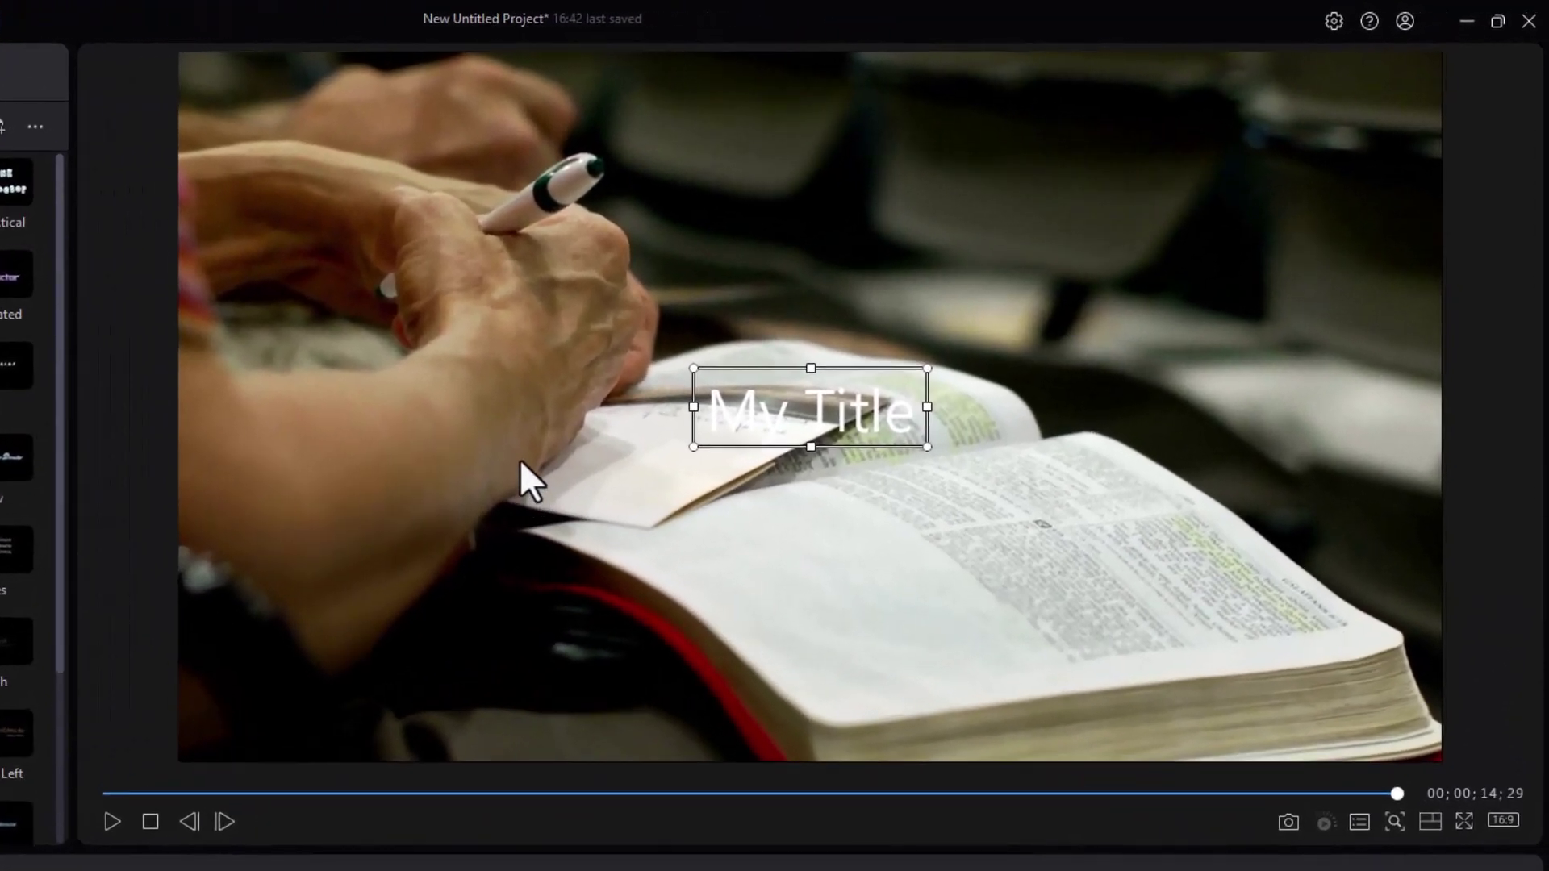
- Turn on 8 x 8 grid lines over the preview from its right-click menu
{"action": "right_click", "coordinate": [515, 453]}
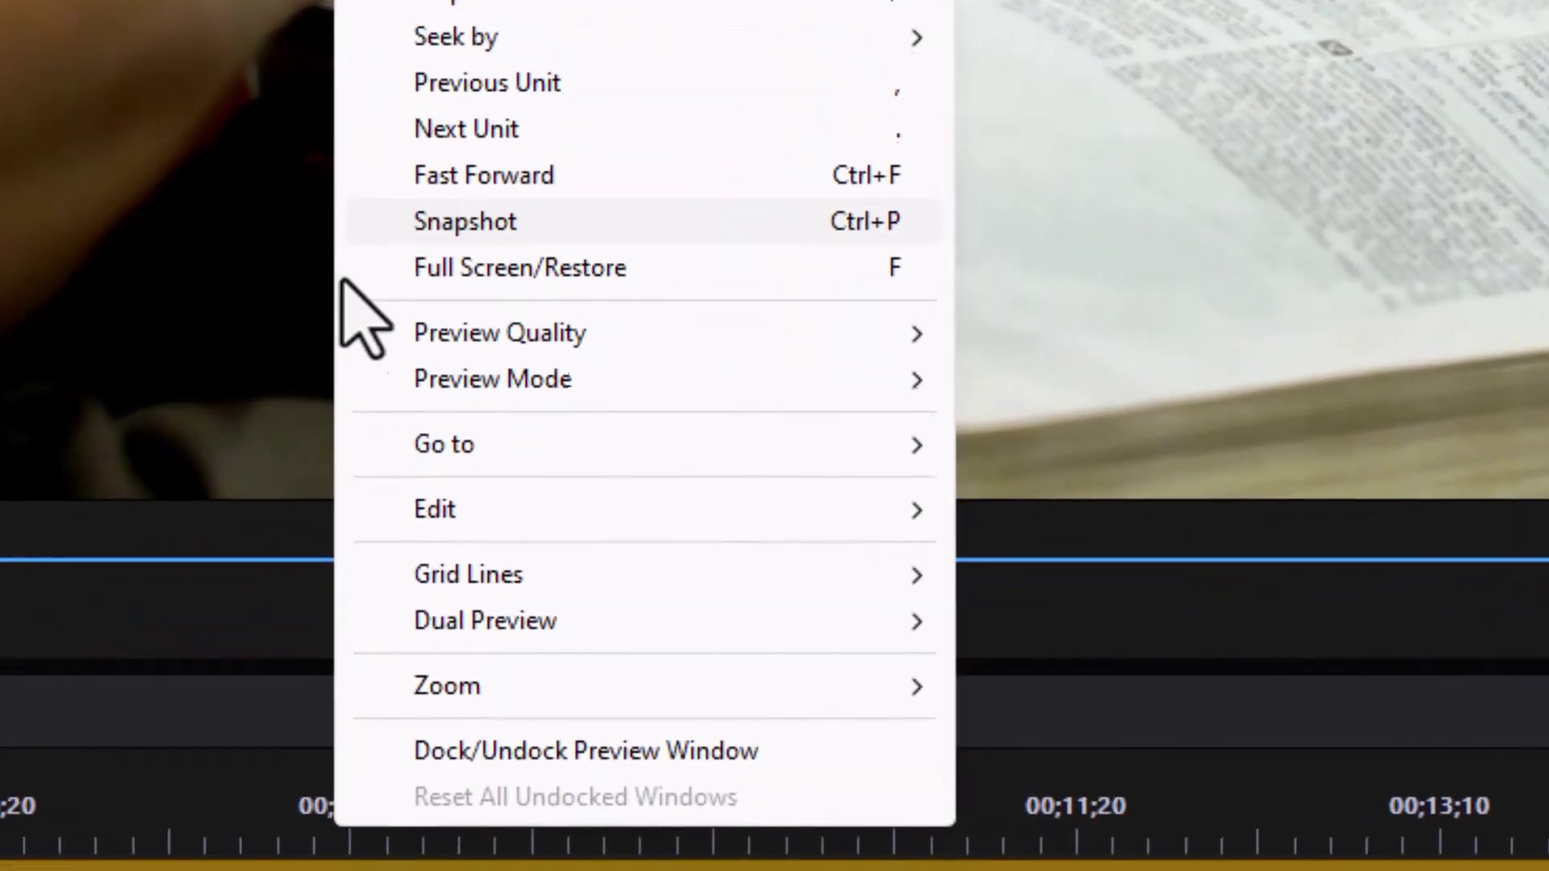
{"action": "mouse_move", "coordinate": [494, 575]}
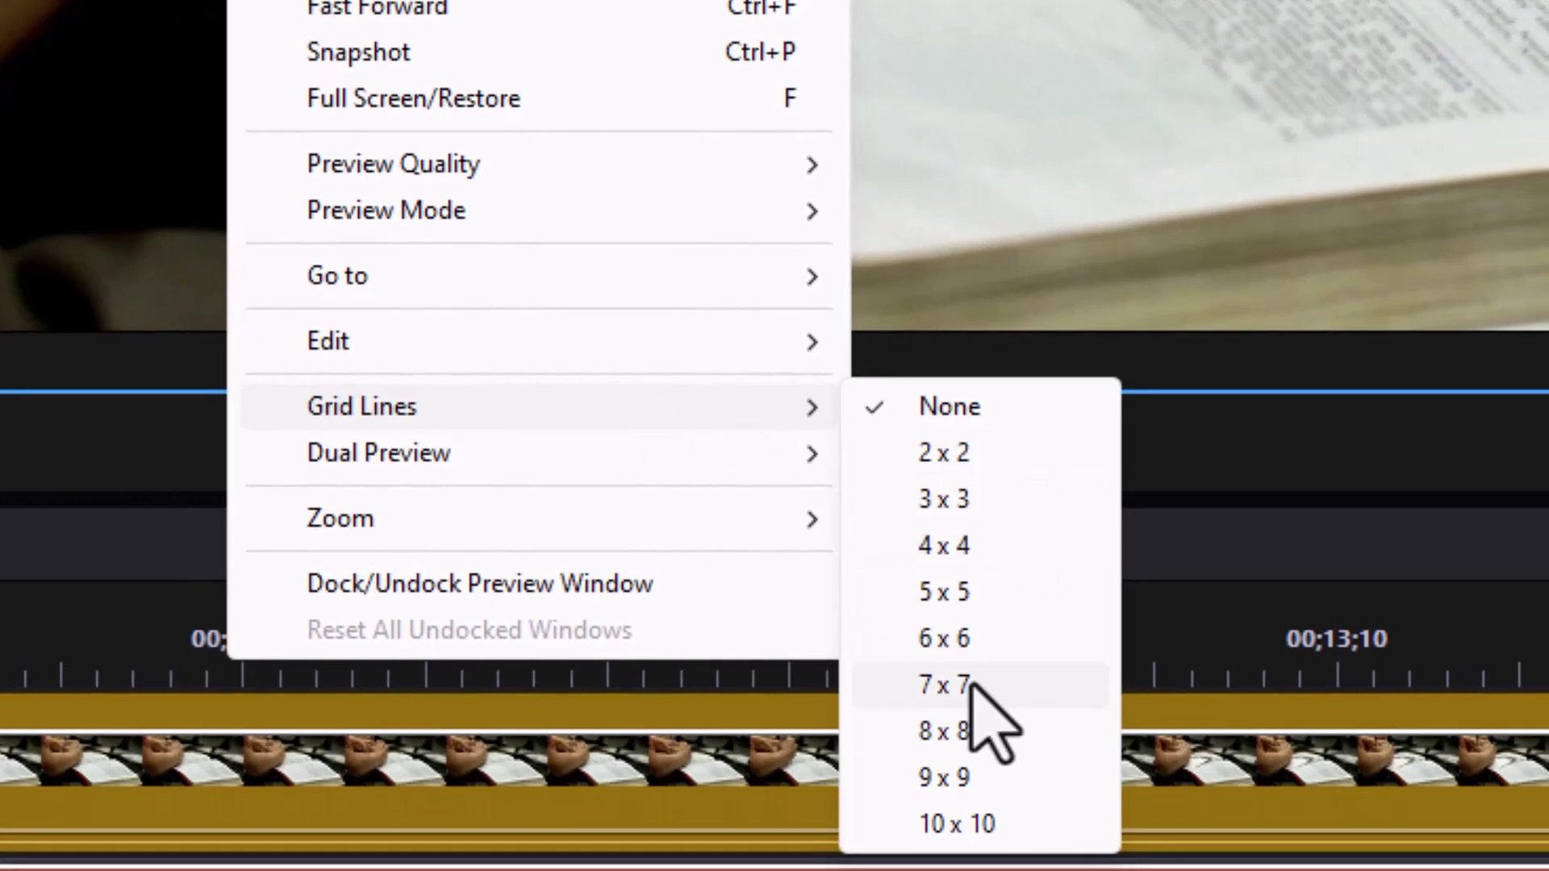
{"action": "left_click", "coordinate": [978, 783]}
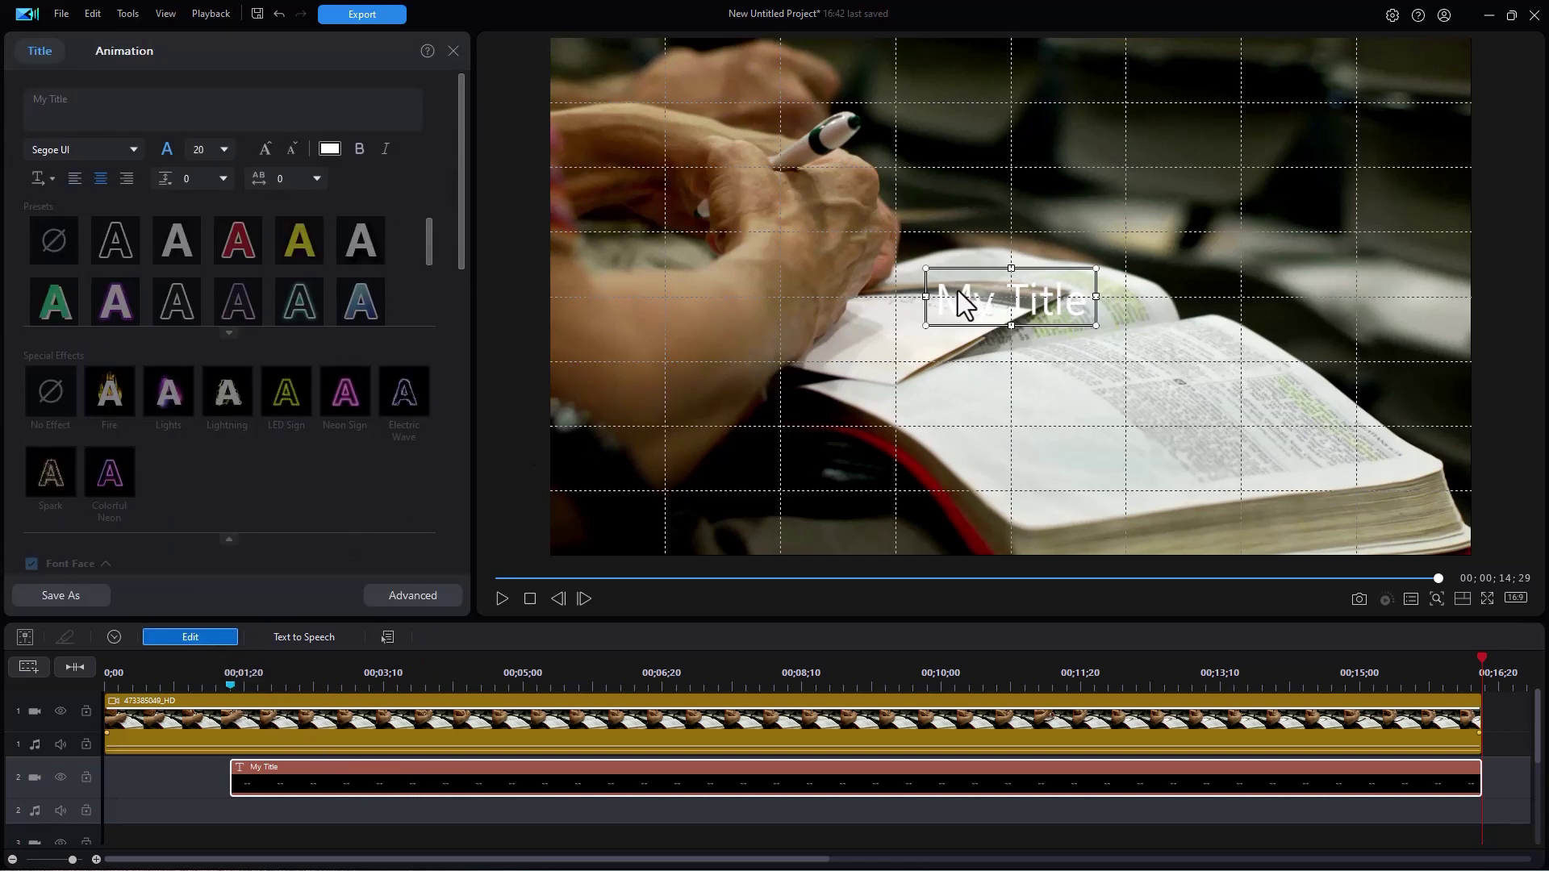
- Set the My Title font size to 16 and drag the title to the lower-left grid cell
{"action": "left_click", "coordinate": [290, 150]}
{"action": "left_click_drag", "start_coordinate": [992, 298], "coordinate": [618, 454]}
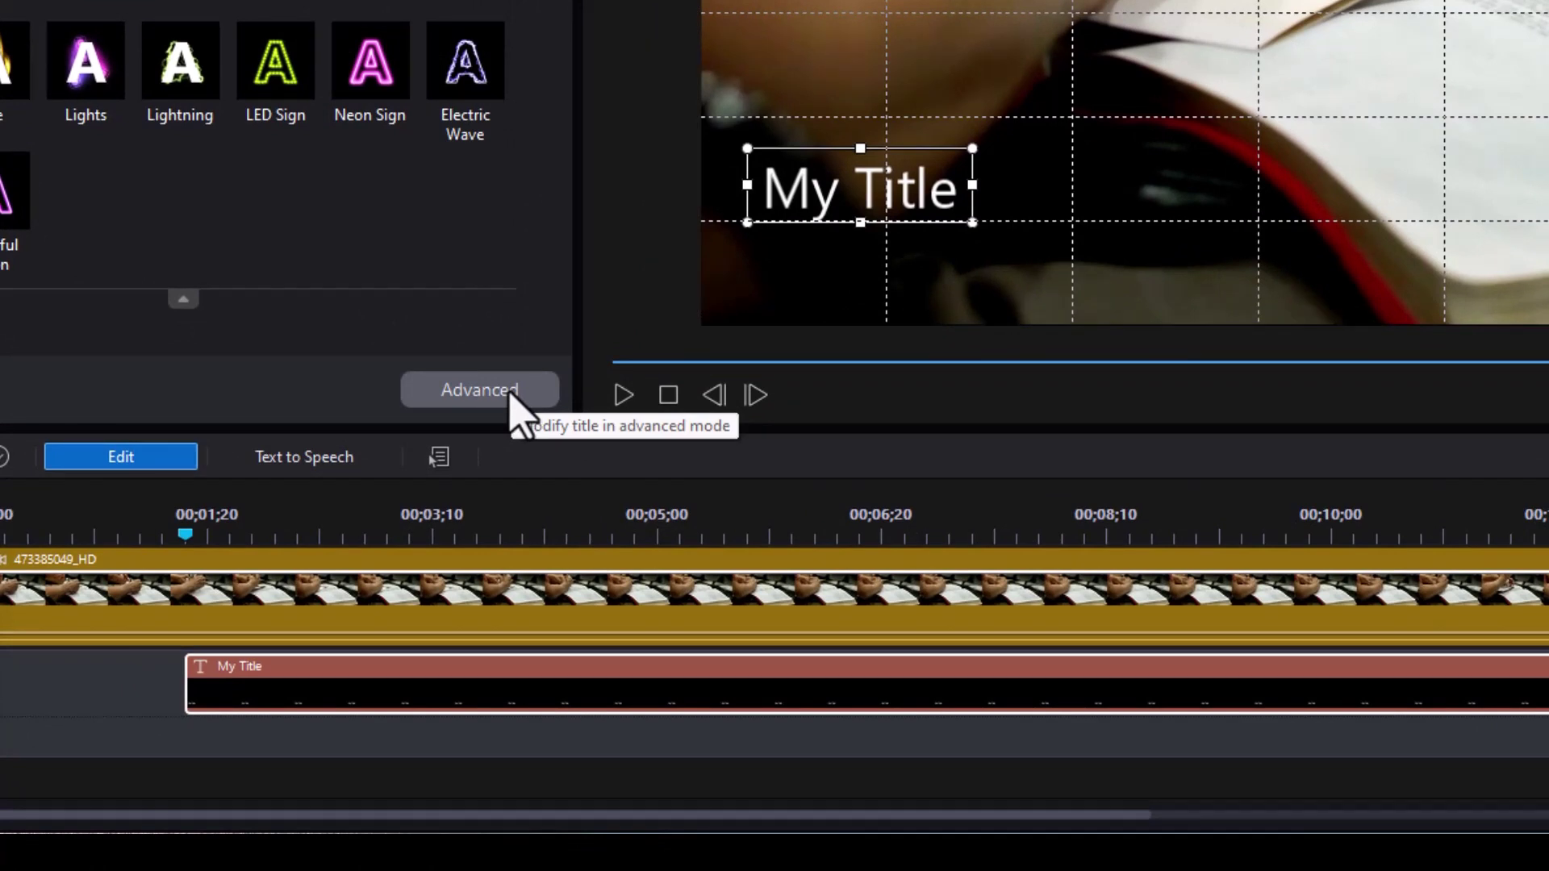
{"action": "left_click", "coordinate": [510, 393]}
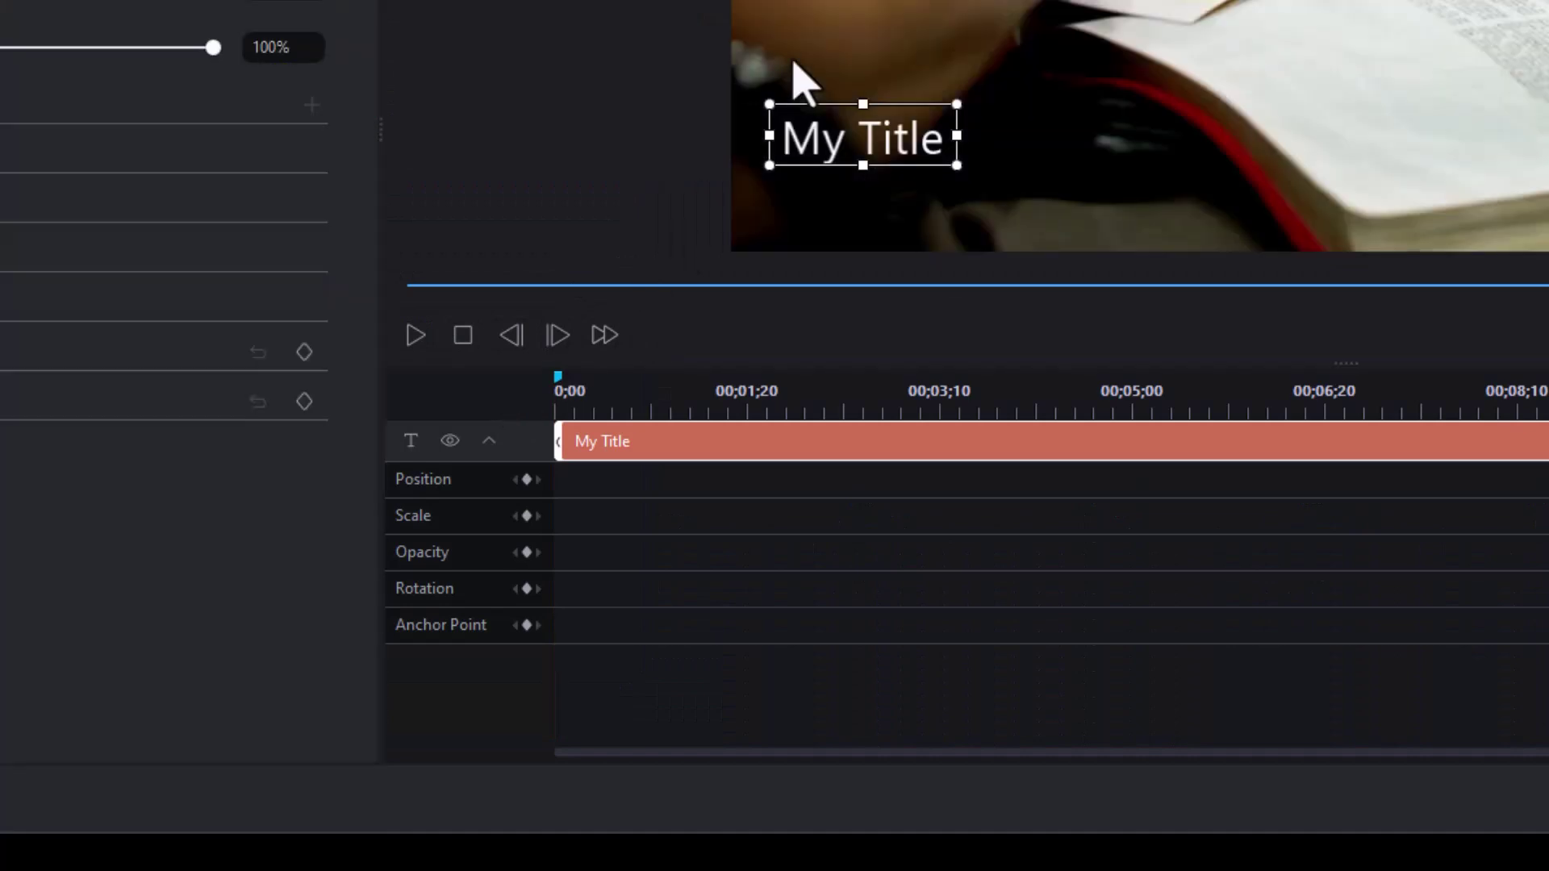
- Replace the My Title text with 'Speaker:' in the advanced title editor
{"action": "double_click", "coordinate": [900, 137]}
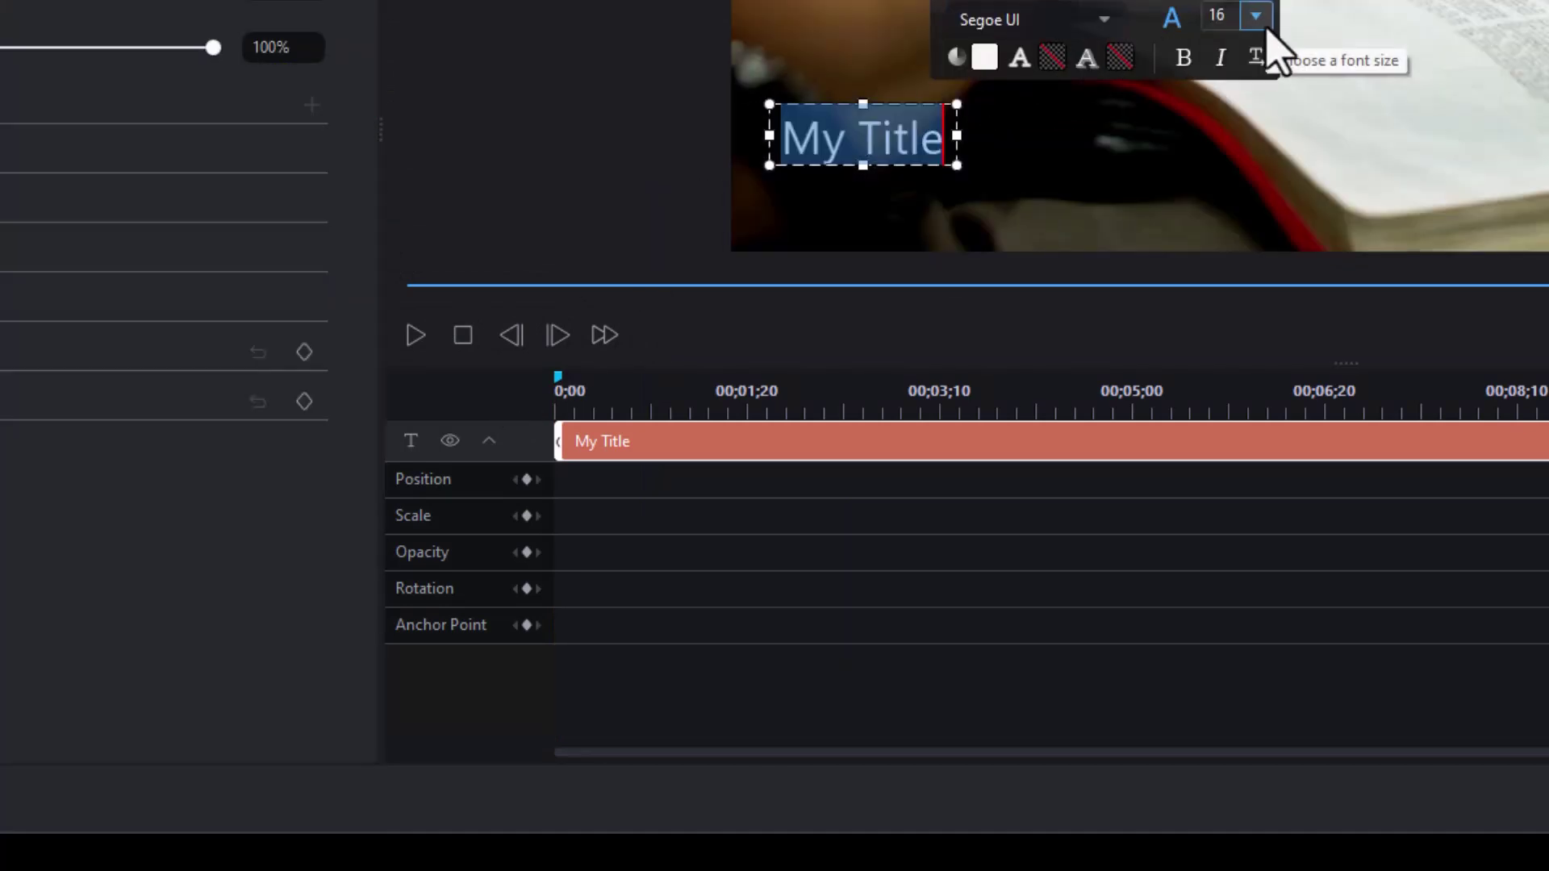
{"action": "type", "text": "Speaker:"}
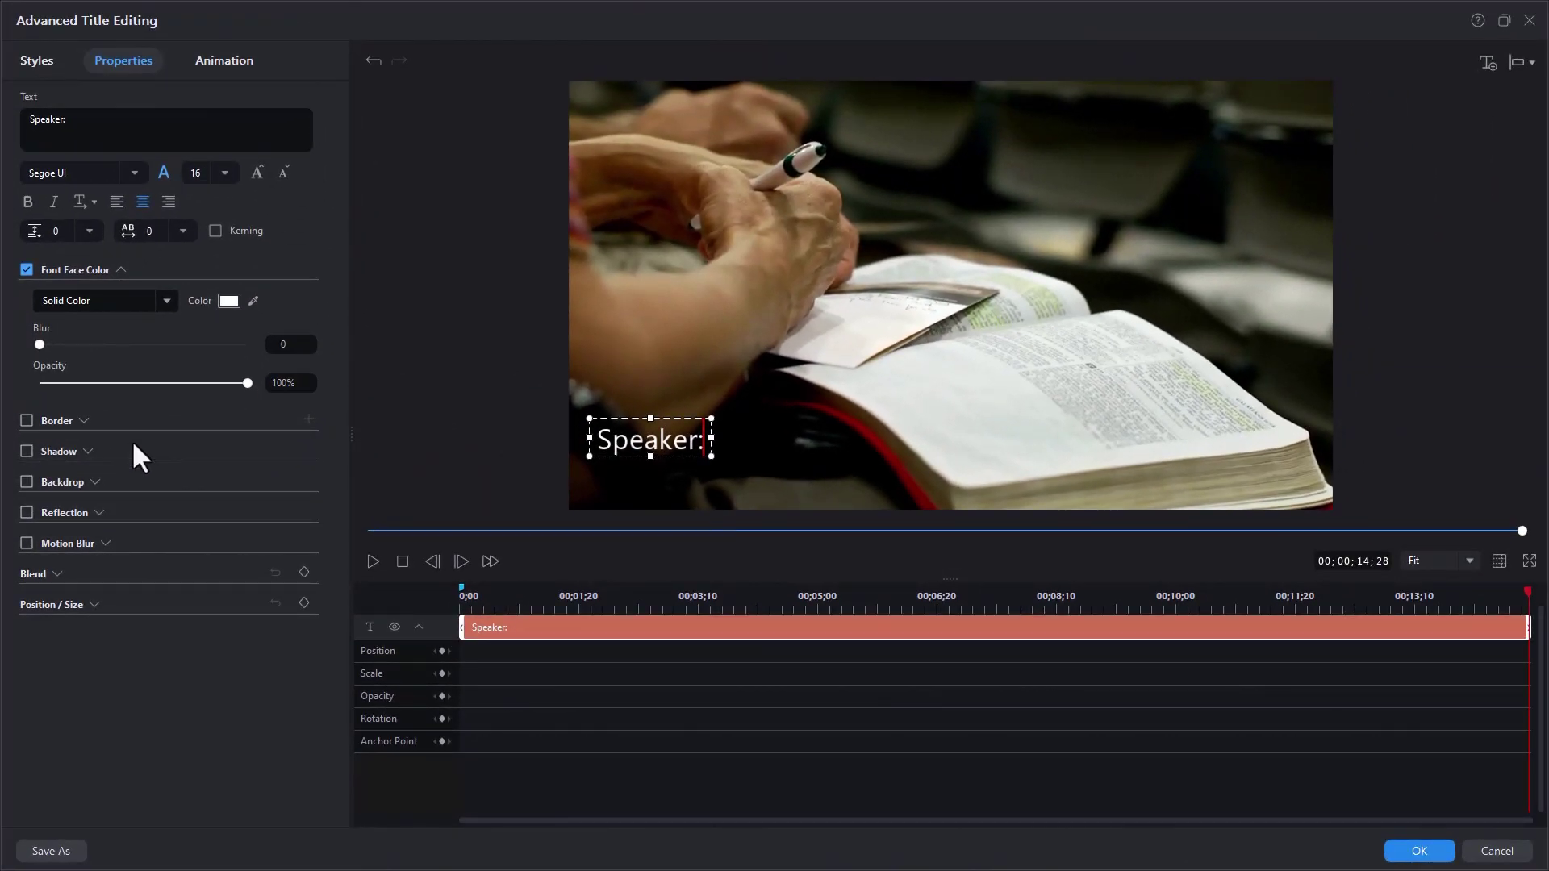
- Enable a backdrop with the full-width bar type, coloured teal, behind the Speaker: text
{"action": "left_click", "coordinate": [26, 482]}
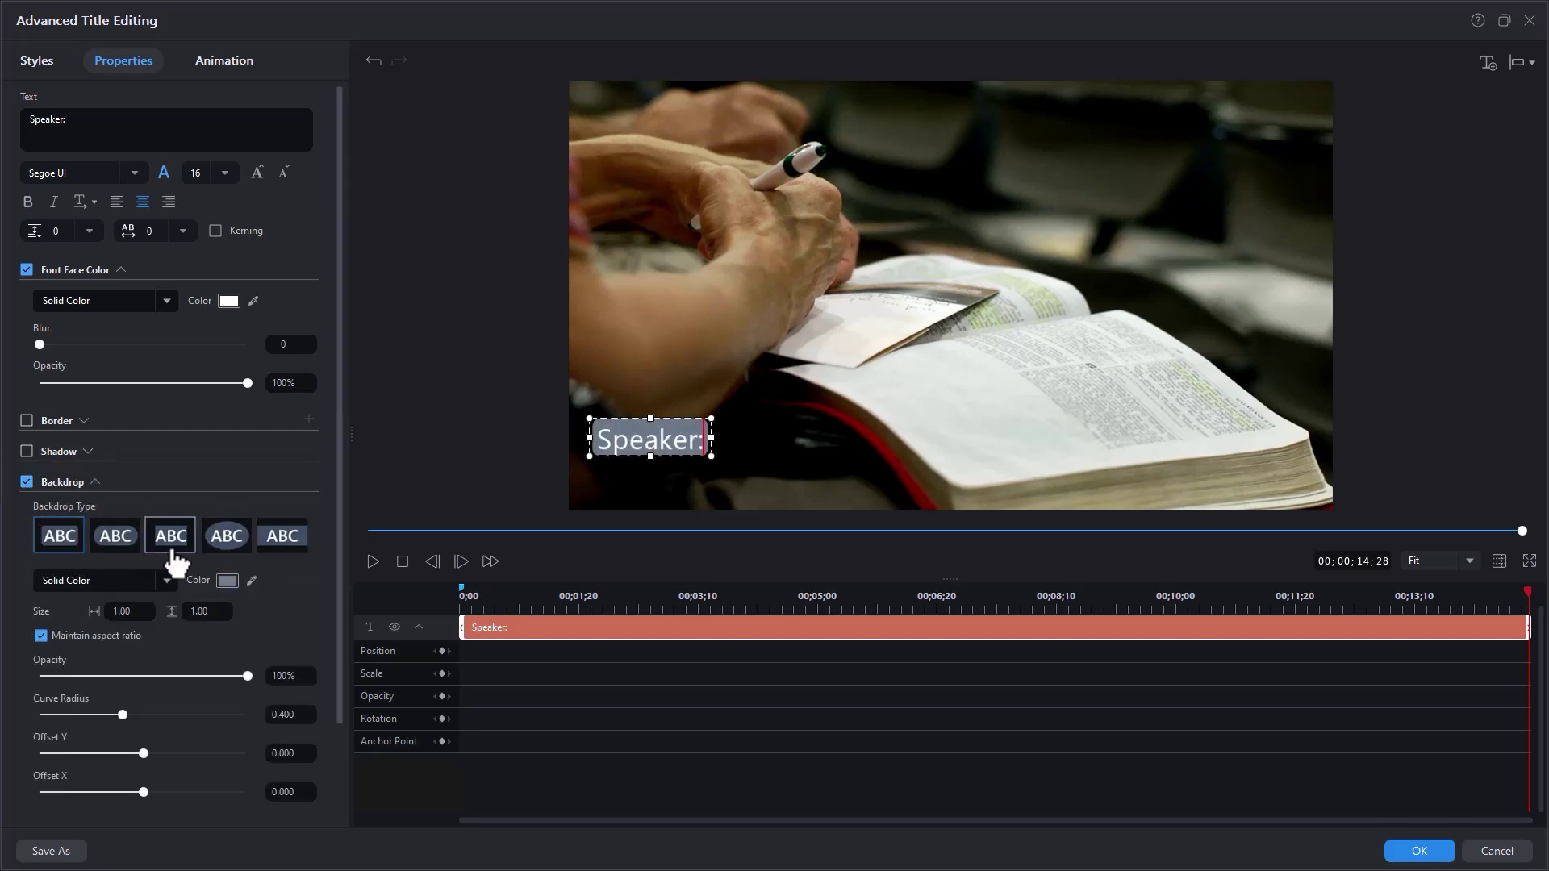
{"action": "left_click", "coordinate": [292, 548]}
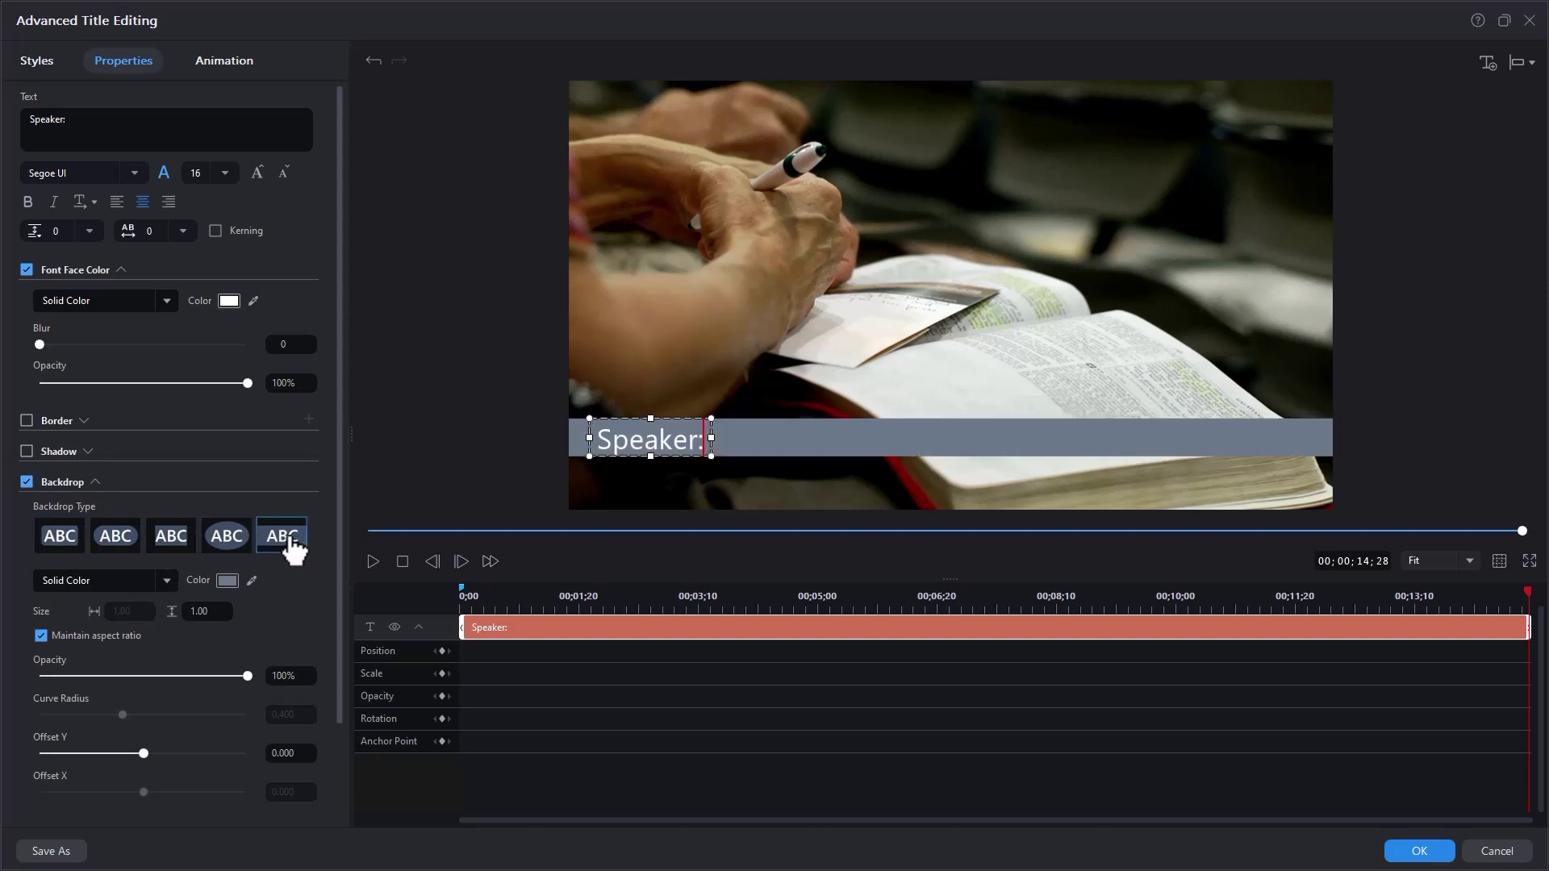
{"action": "left_click", "coordinate": [229, 581]}
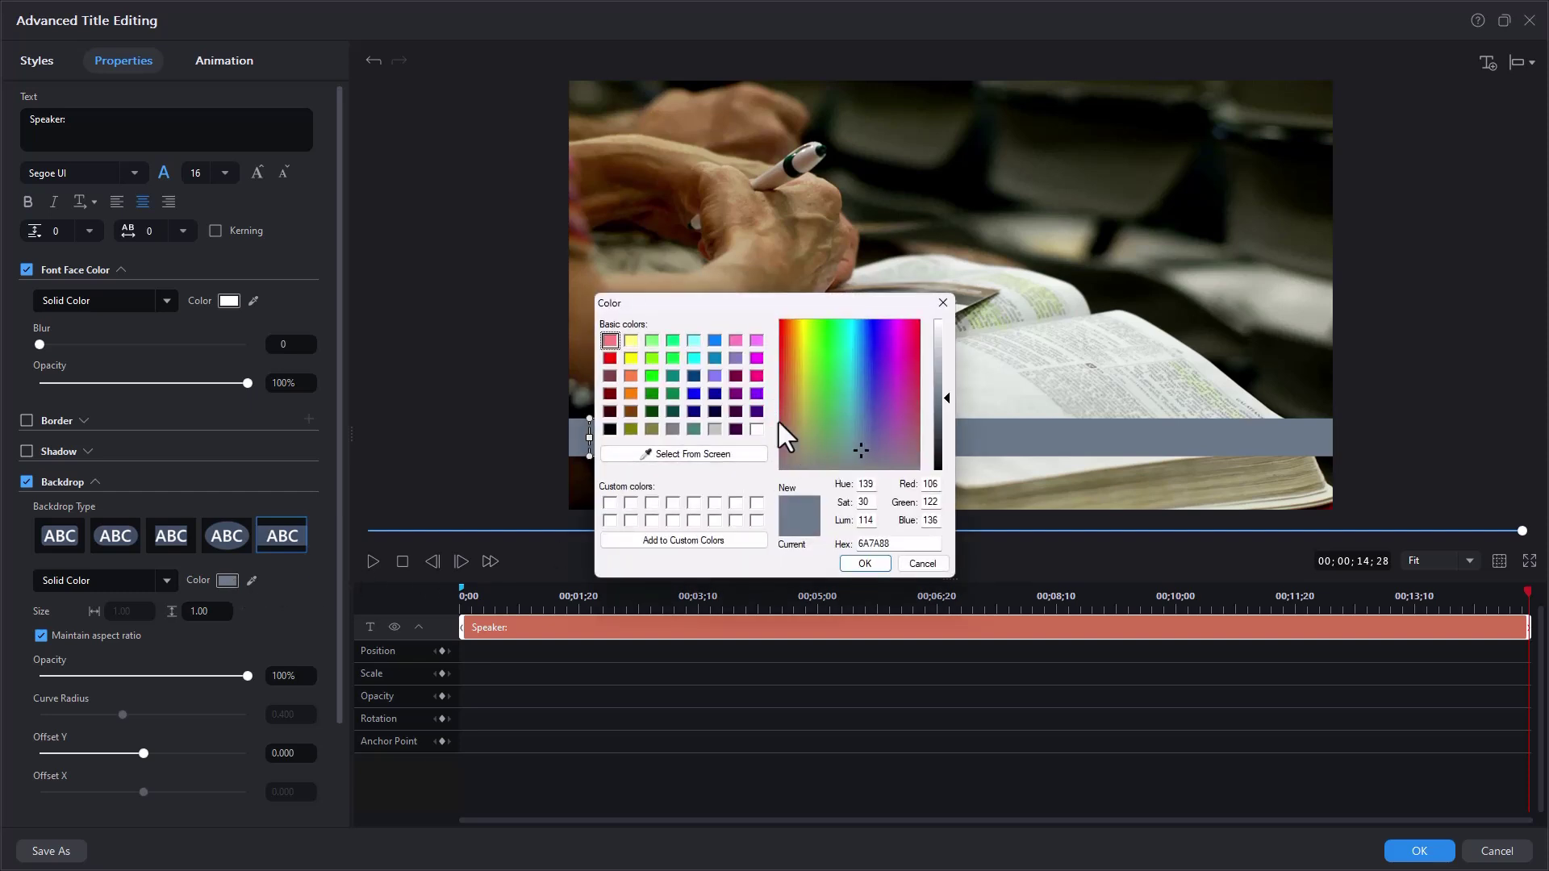
{"action": "left_click", "coordinate": [837, 381]}
{"action": "left_click", "coordinate": [864, 563]}
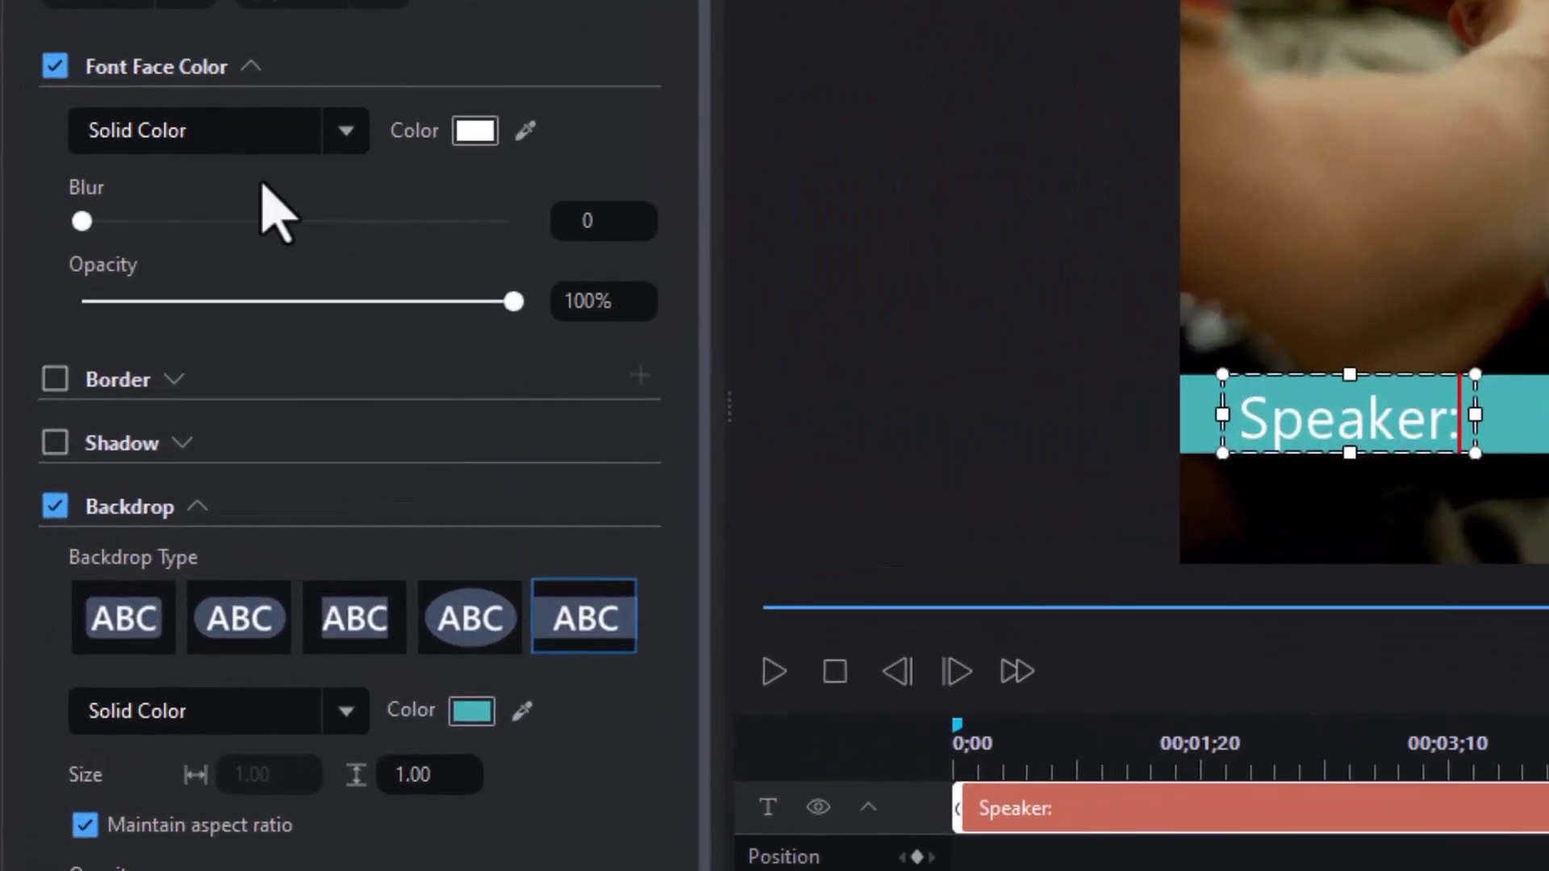
- Enable the text shadow with a distance of 1.0, then deselect the title box
{"action": "left_click", "coordinate": [55, 443]}
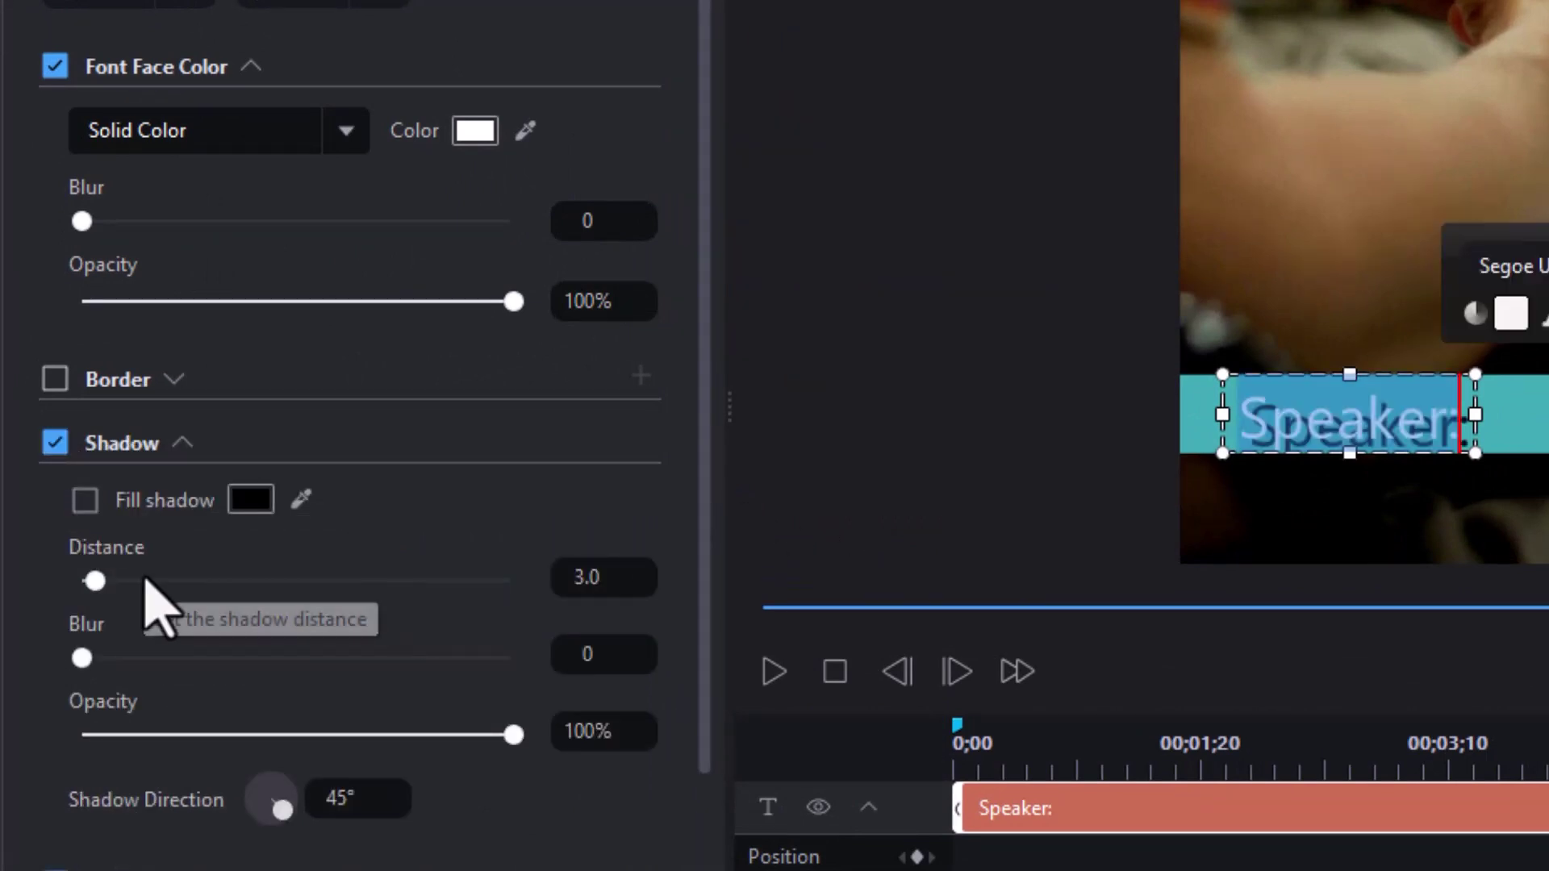
{"action": "left_click_drag", "start_coordinate": [616, 578], "coordinate": [546, 580]}
{"action": "type", "text": "1"}
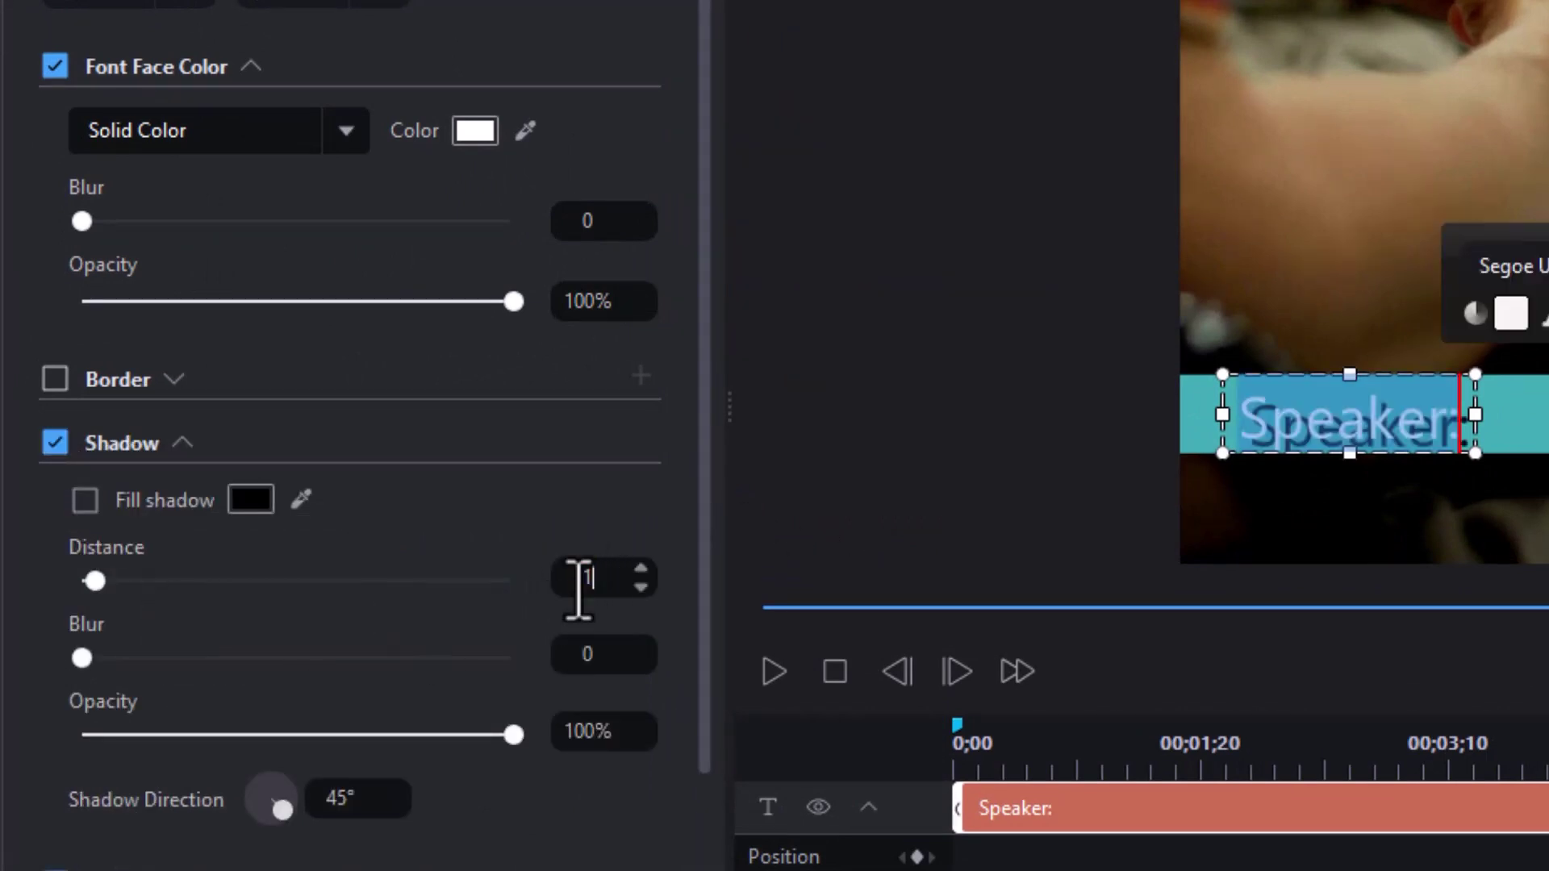
{"action": "key", "text": "Return"}
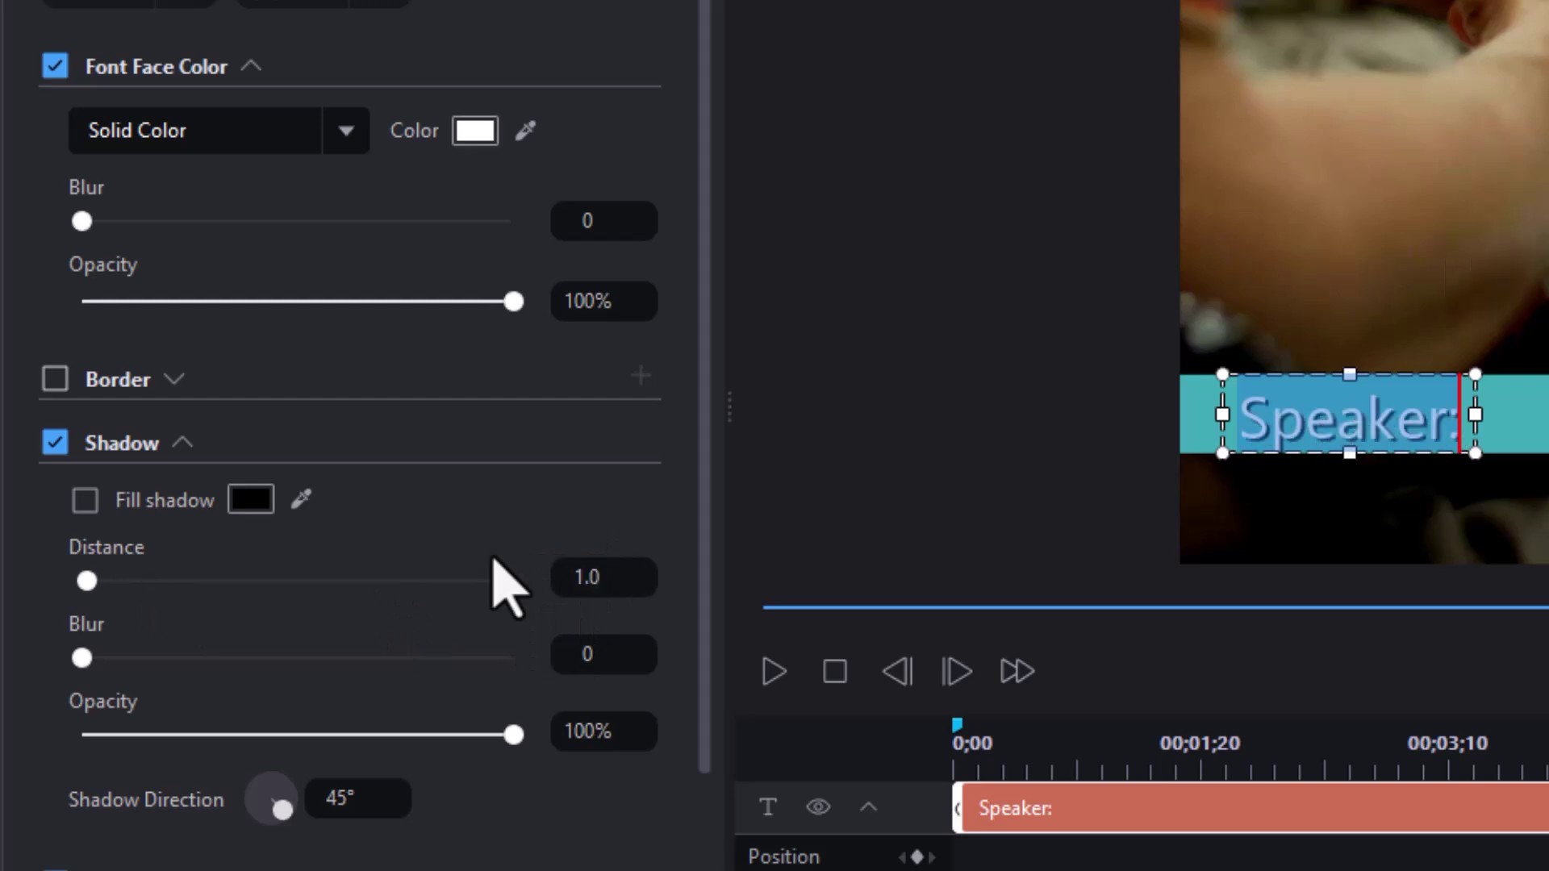
{"action": "left_click", "coordinate": [916, 405]}
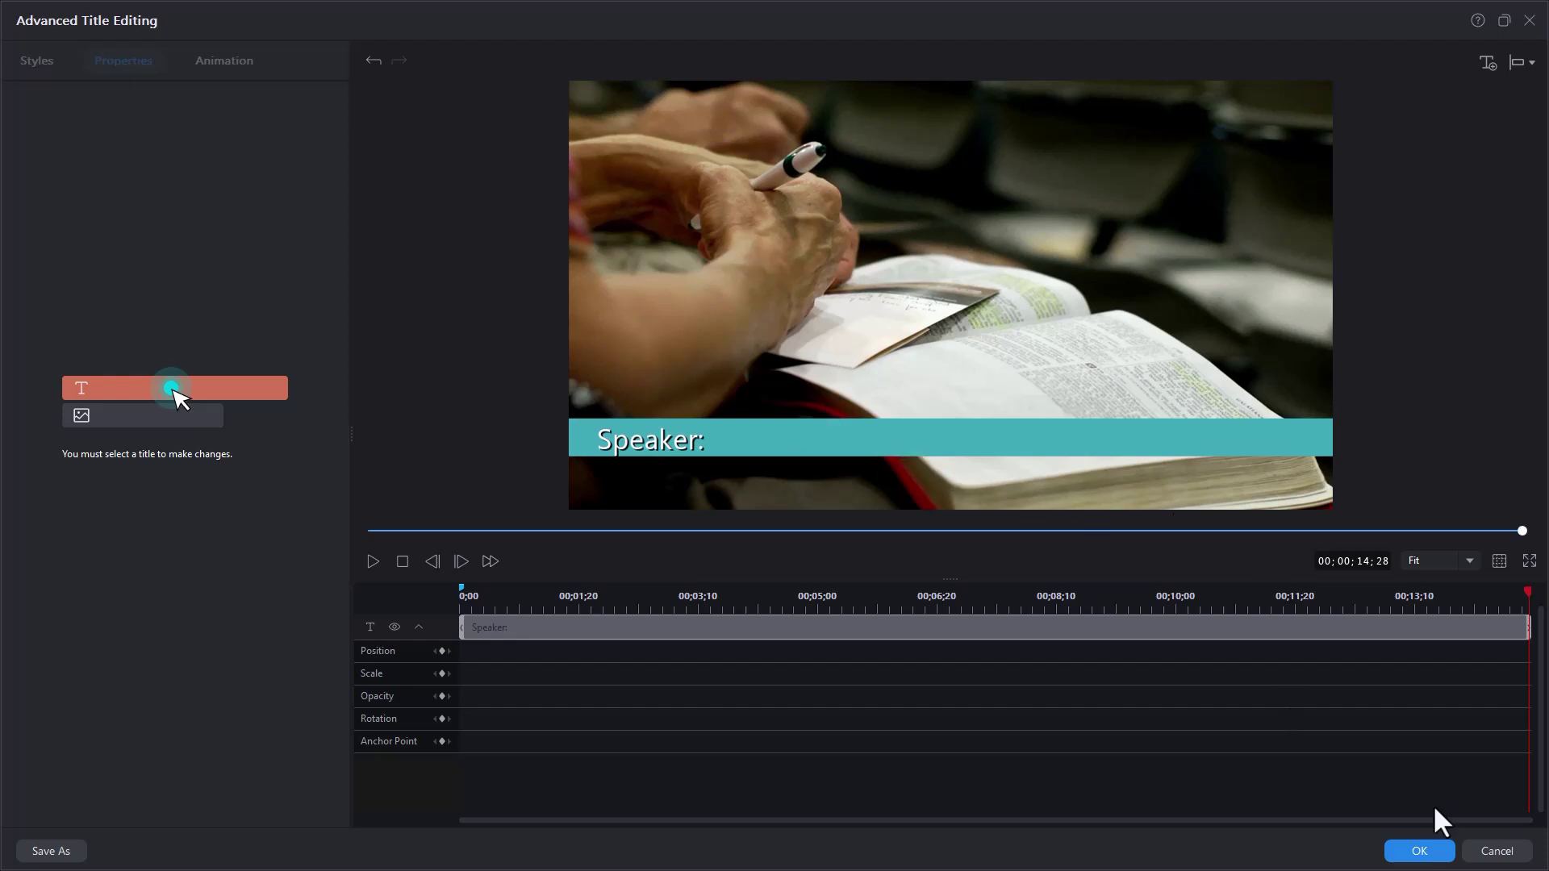
- Apply the Speaker: title and drop another Default title onto video track 3
{"action": "left_click", "coordinate": [1436, 853]}
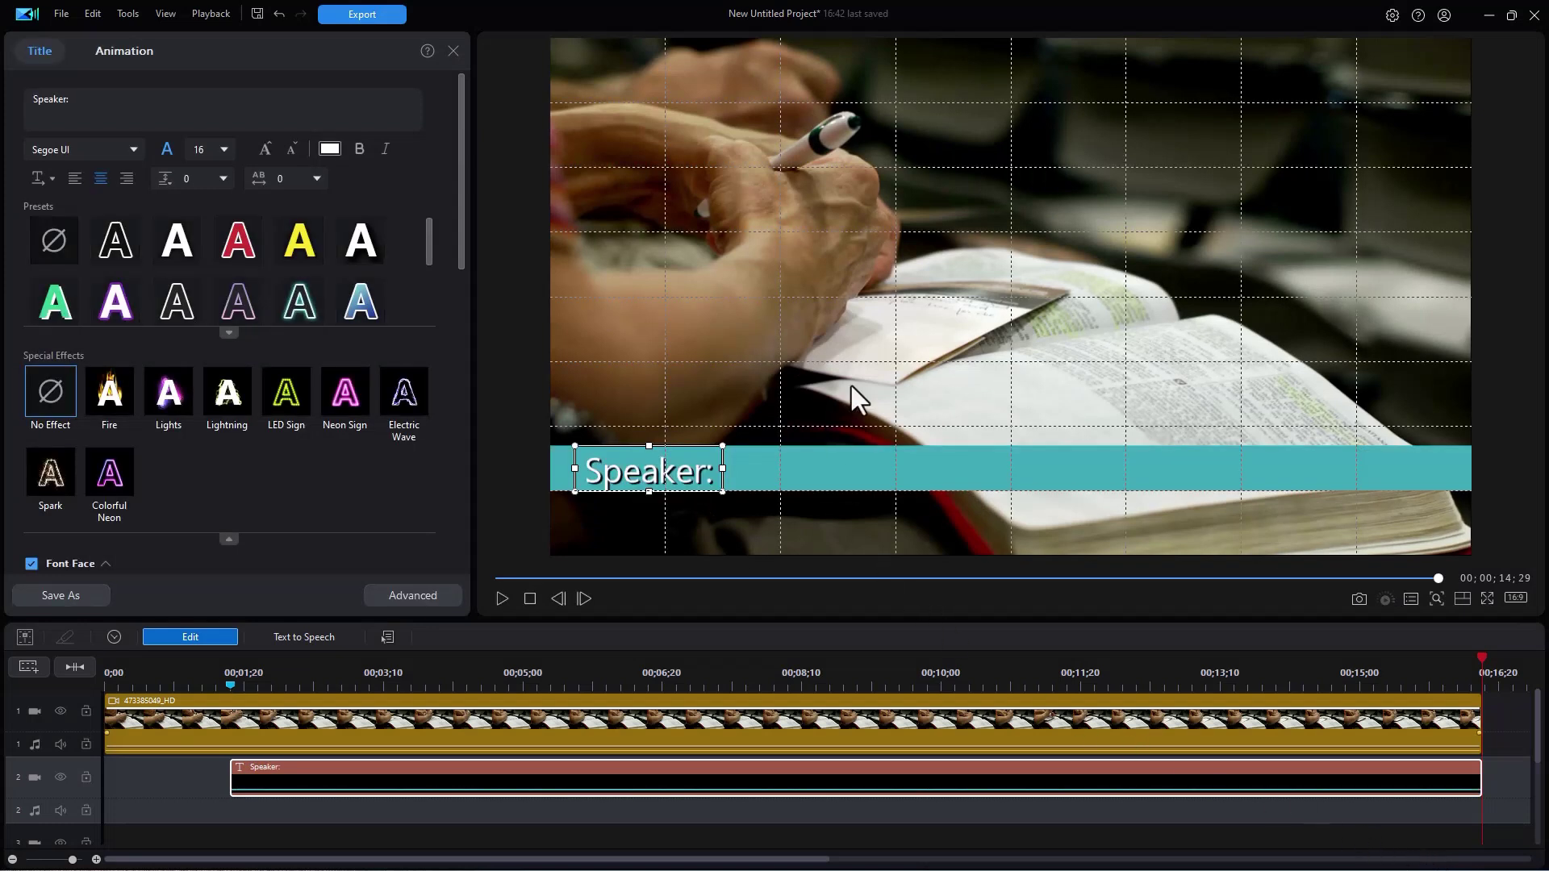
{"action": "left_click", "coordinate": [451, 51]}
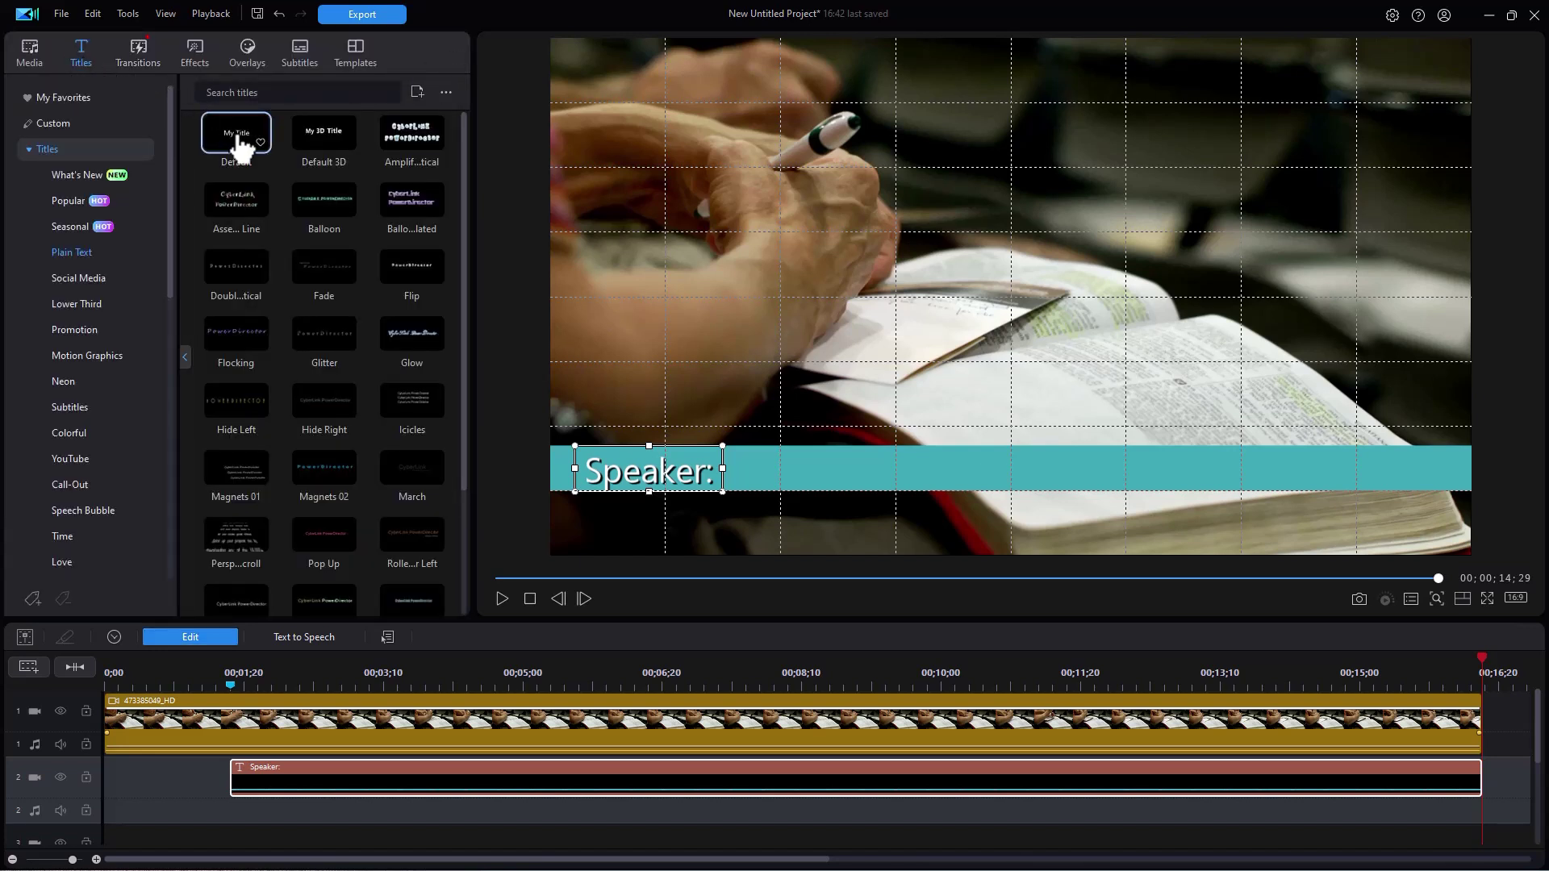
{"action": "left_click_drag", "start_coordinate": [235, 146], "coordinate": [448, 758]}
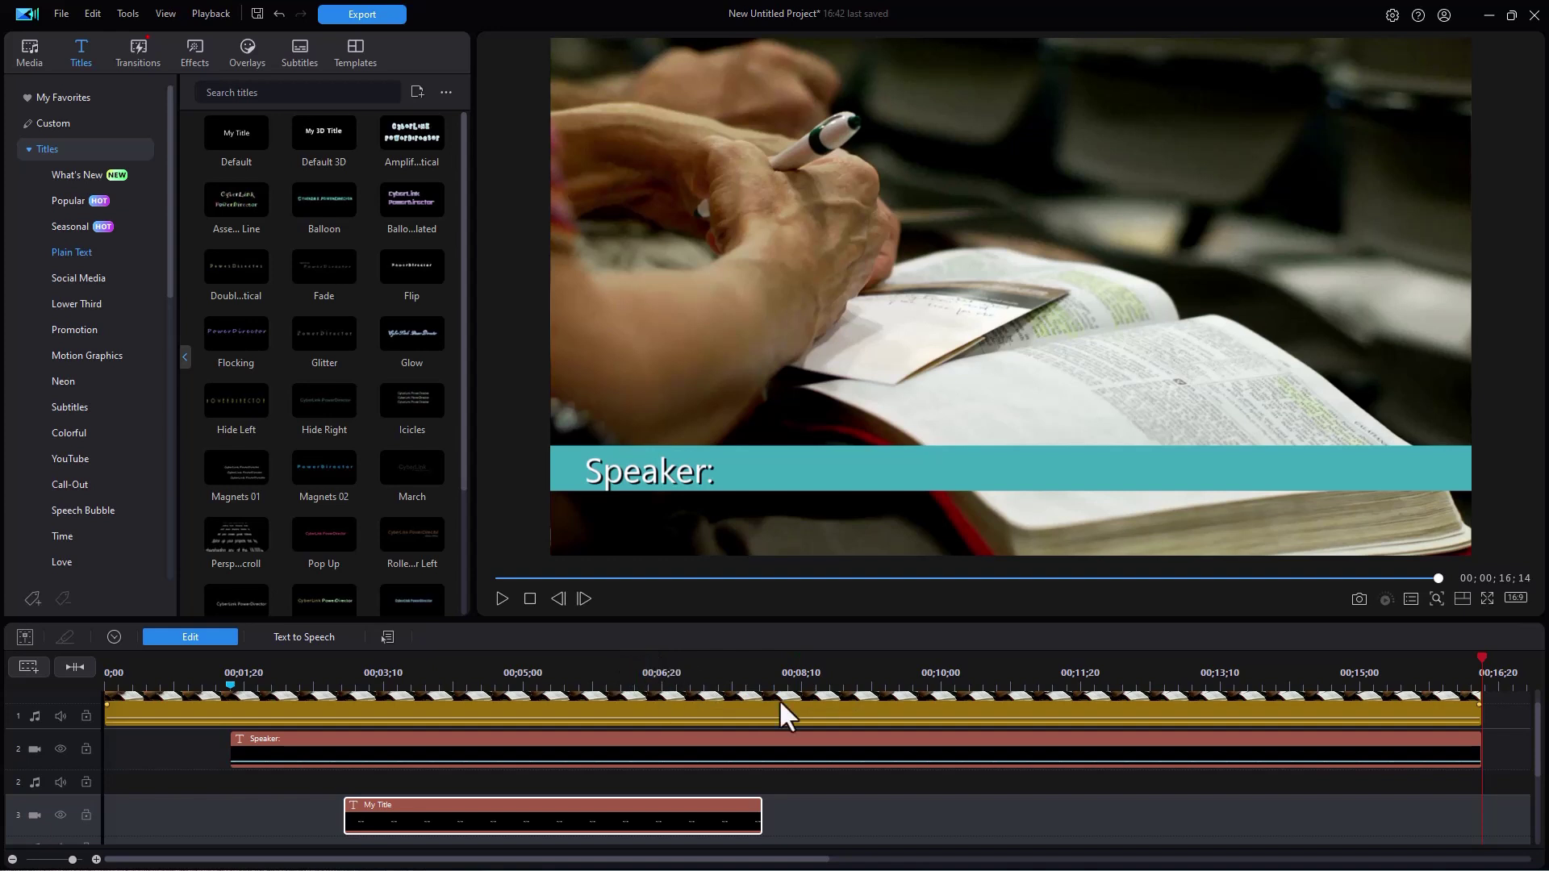
{"action": "left_click", "coordinate": [828, 683]}
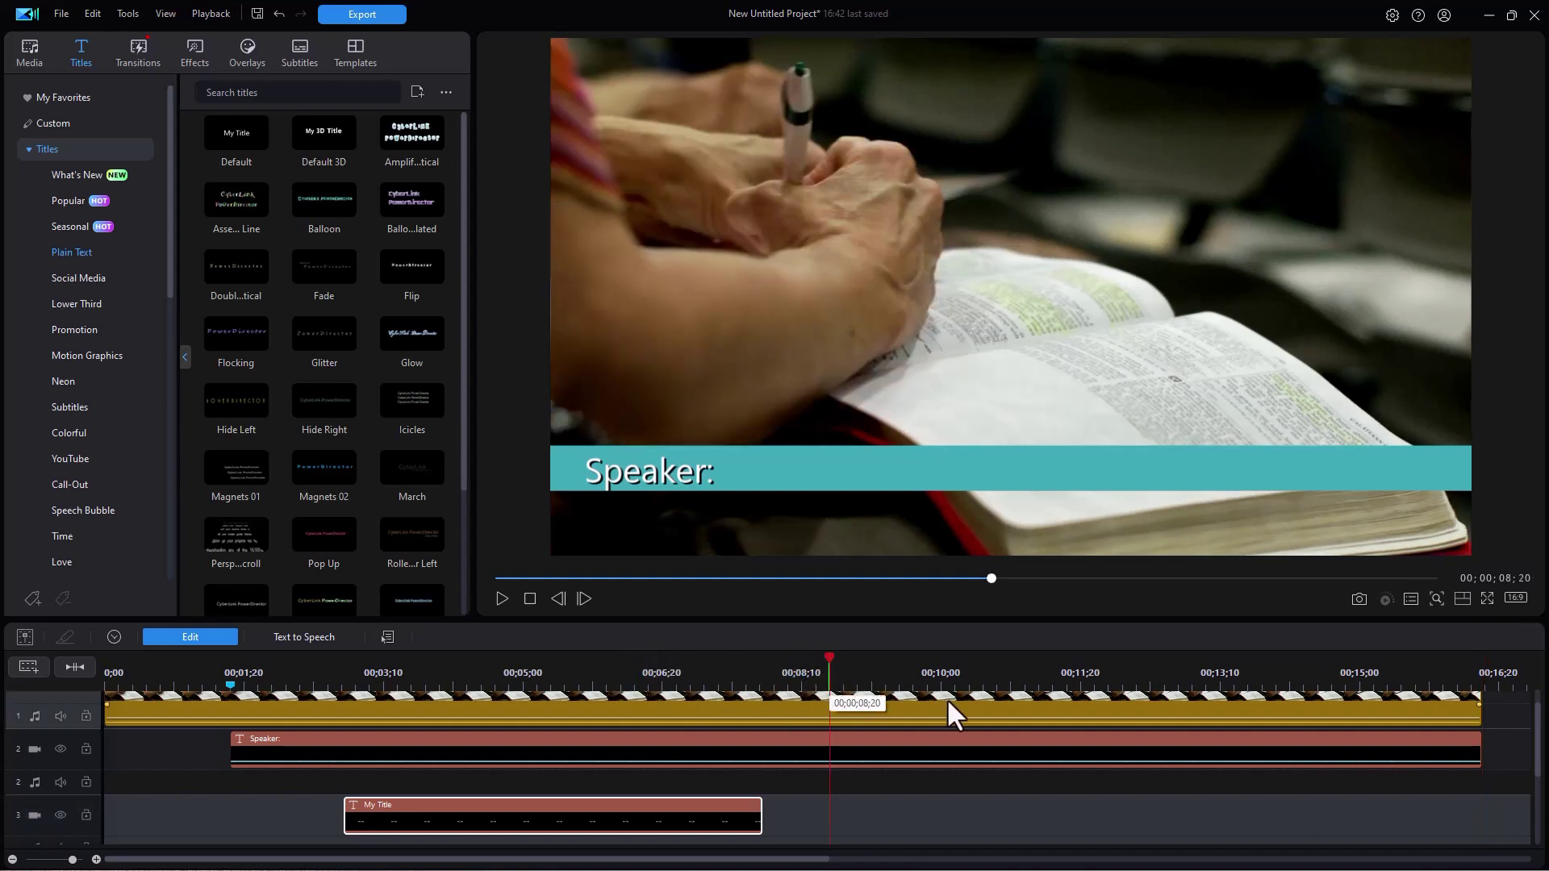
- Shift the second My Title clip to start around 00;00;04;15 and stretch it to the video's end
{"action": "left_click", "coordinate": [947, 701]}
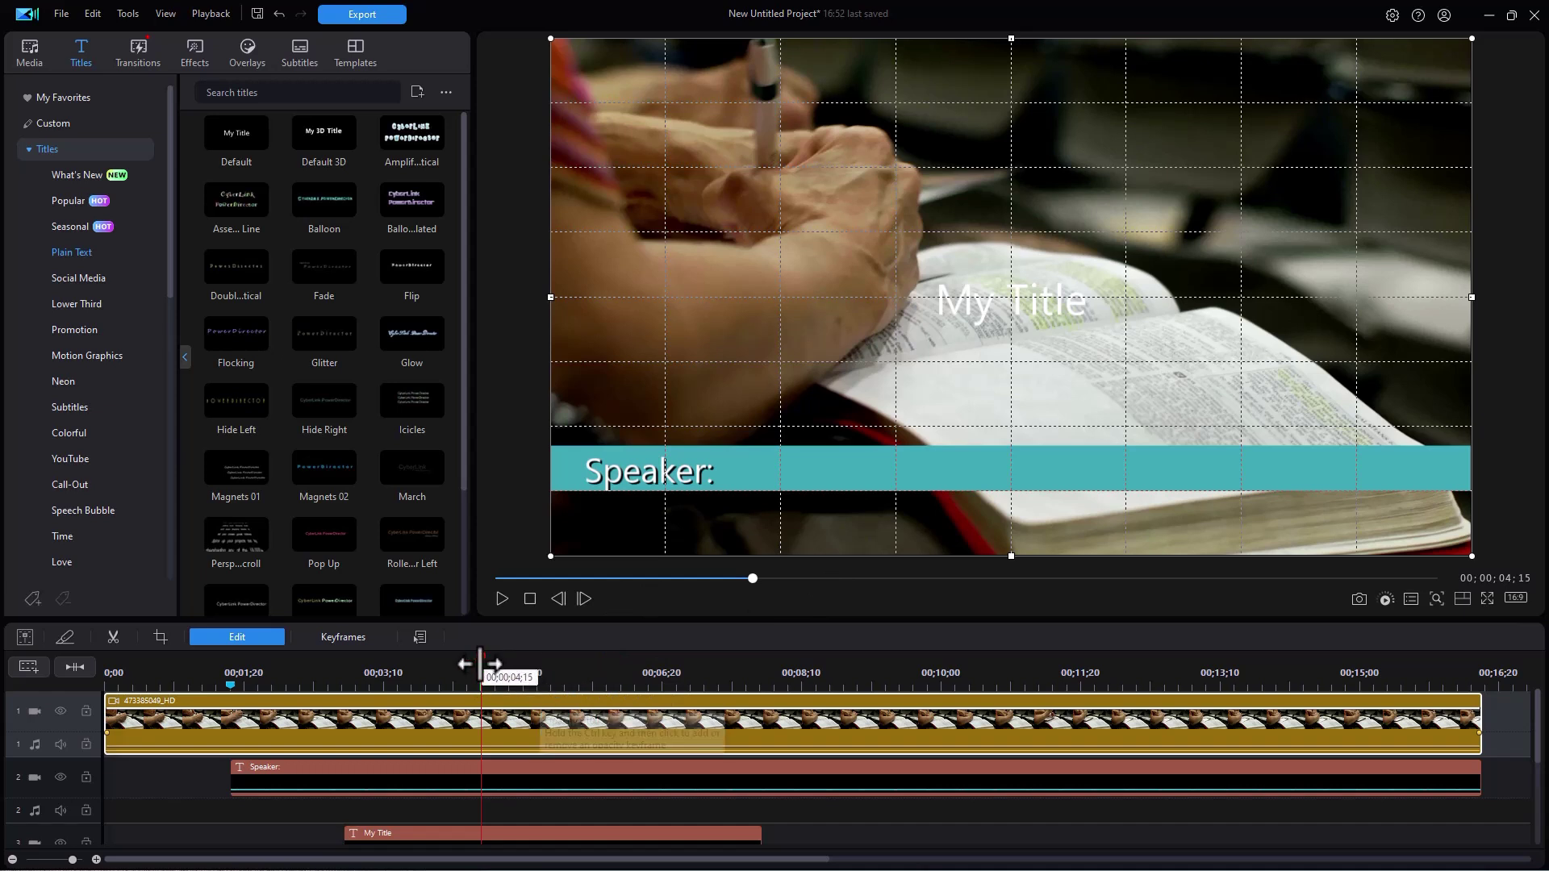
{"action": "left_click_drag", "start_coordinate": [480, 664], "coordinate": [517, 664]}
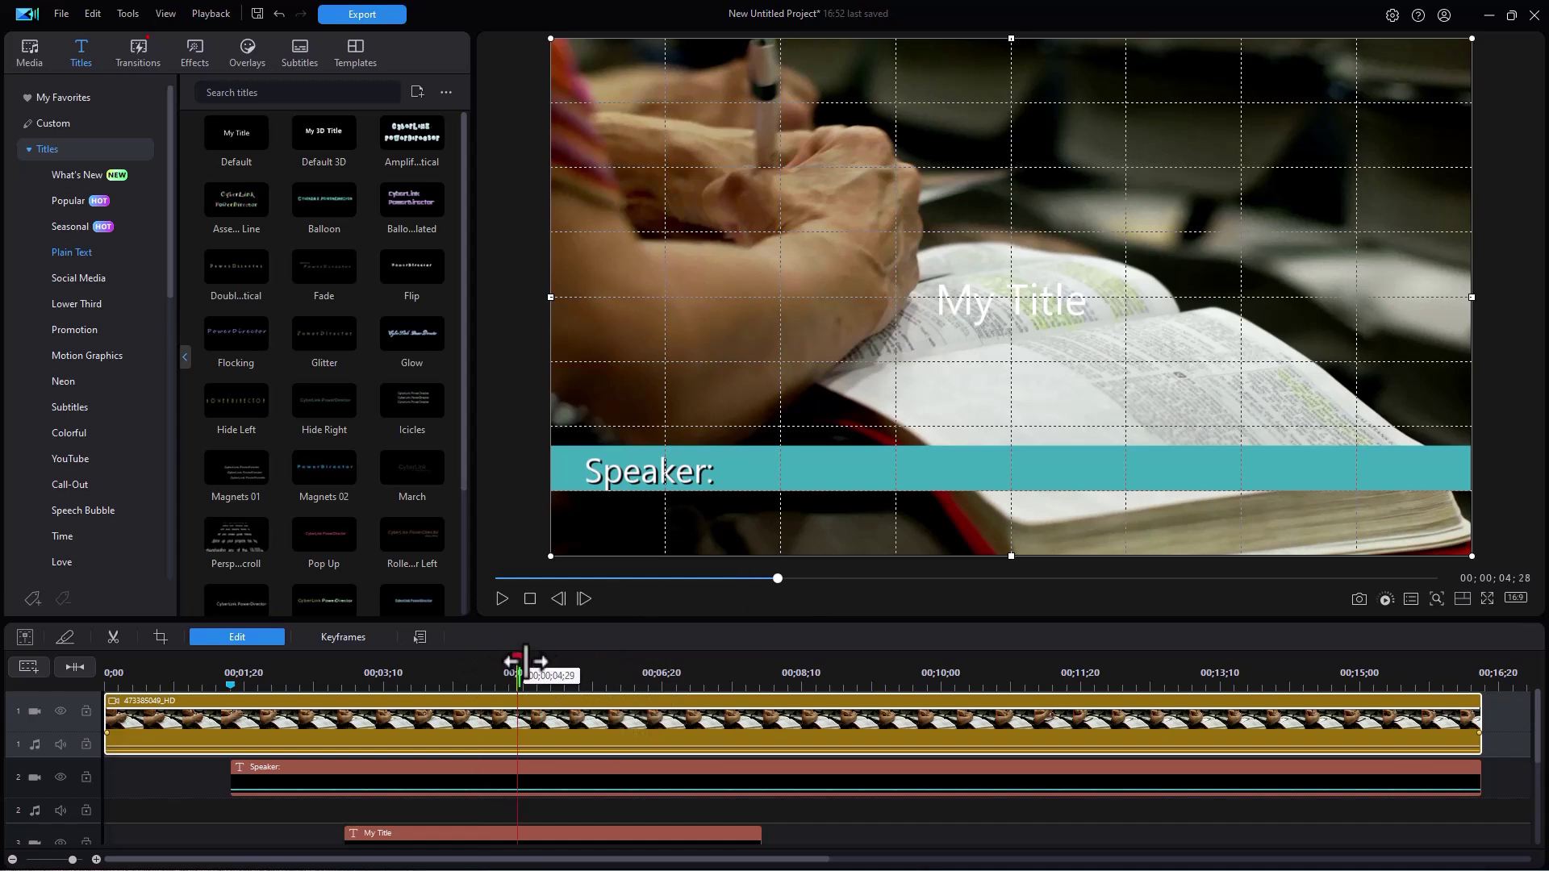
{"action": "left_click", "coordinate": [868, 833]}
{"action": "scroll", "coordinate": [868, 831], "scroll_direction": "down", "scroll_amount": 1}
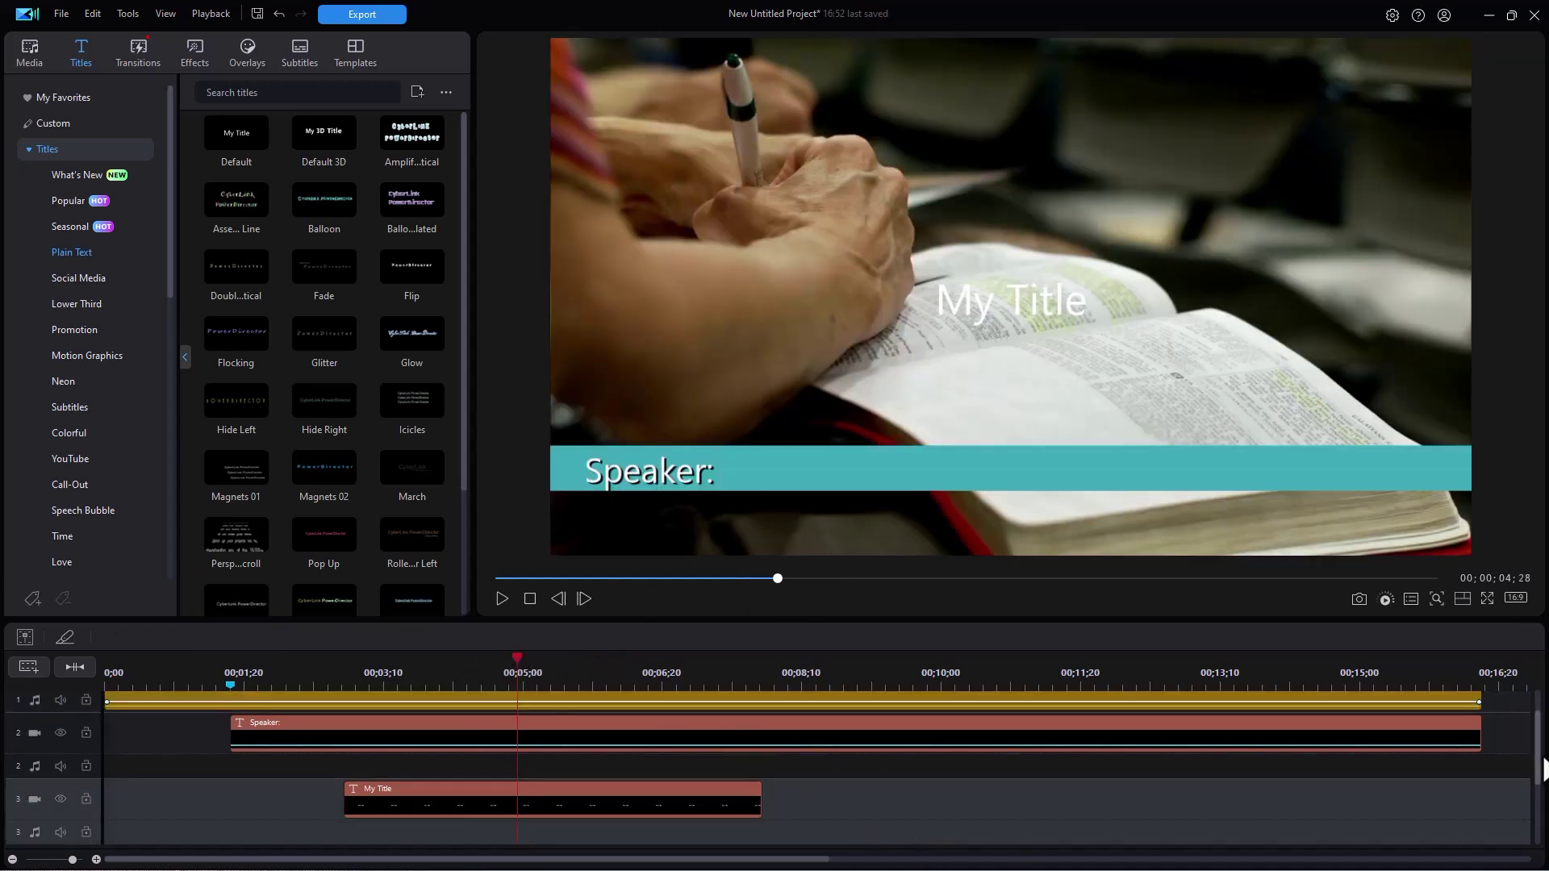
{"action": "scroll", "coordinate": [1542, 771], "scroll_direction": "up", "scroll_amount": 1}
{"action": "key", "text": "ctrl+z"}
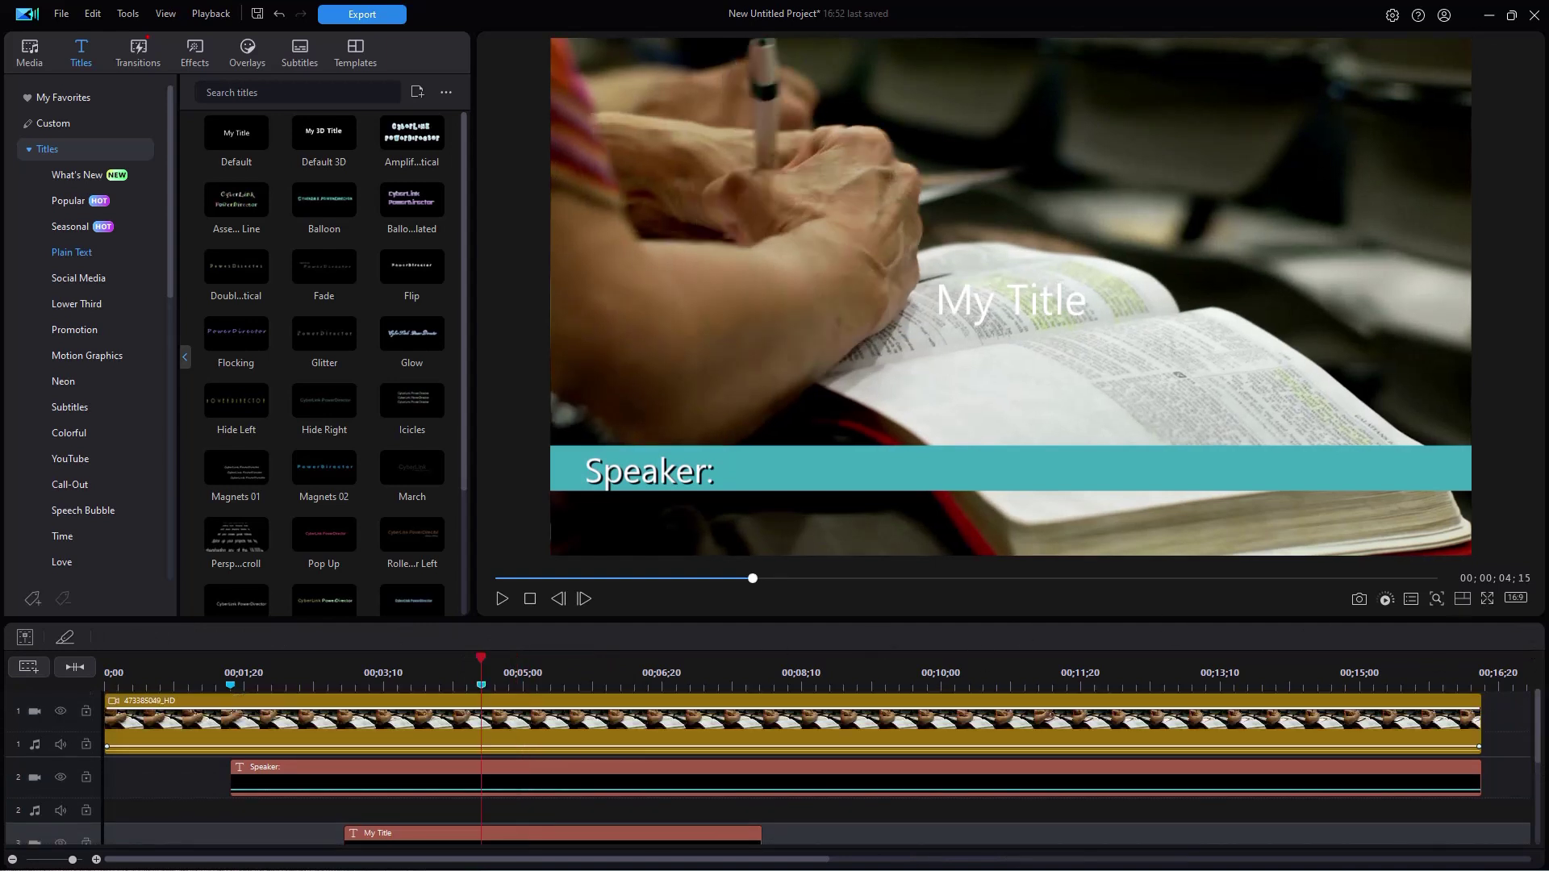
{"action": "scroll", "coordinate": [1540, 762], "scroll_direction": "down", "scroll_amount": 1}
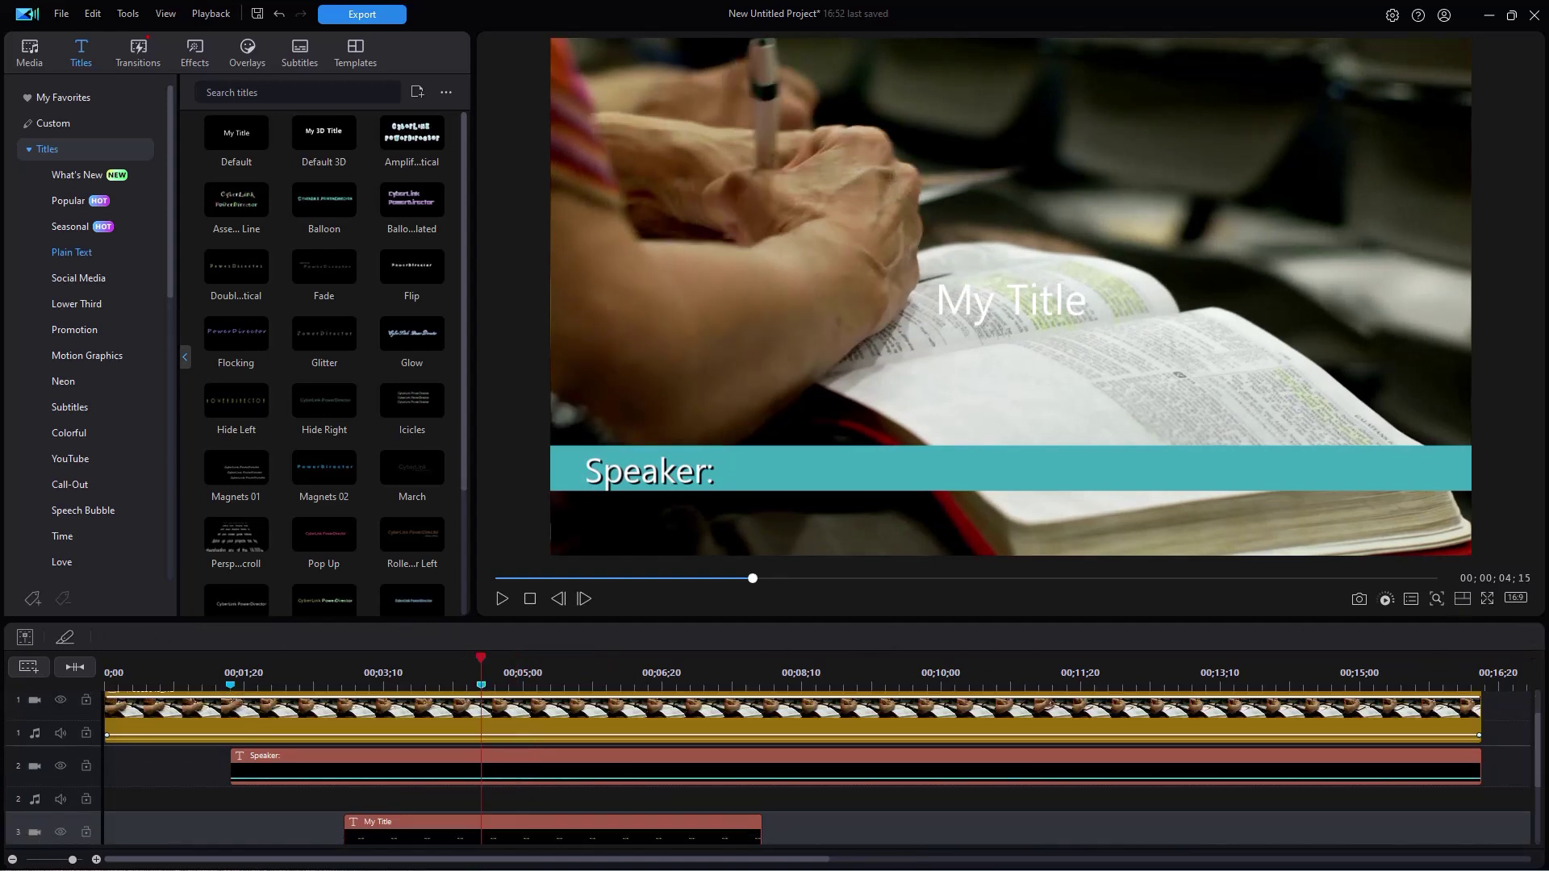
{"action": "mouse_move", "coordinate": [552, 784]}
{"action": "left_mouse_down"}
{"action": "mouse_move", "coordinate": [722, 792]}
{"action": "mouse_move", "coordinate": [543, 782]}
{"action": "mouse_move", "coordinate": [587, 789]}
{"action": "mouse_move", "coordinate": [556, 787]}
{"action": "left_mouse_up"}
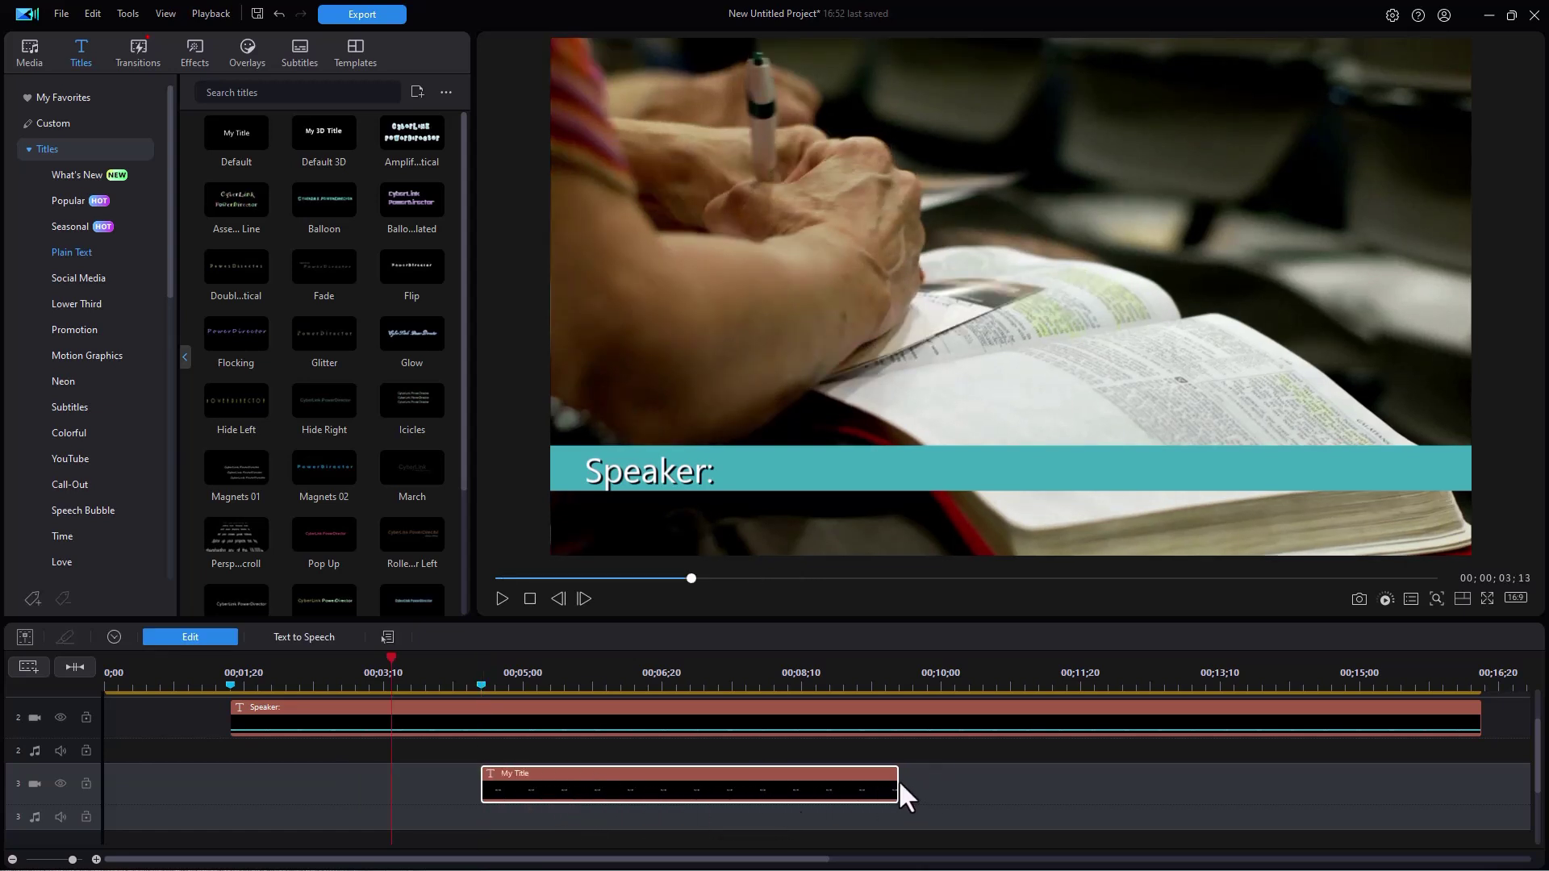
{"action": "left_click_drag", "start_coordinate": [899, 782], "coordinate": [1385, 799]}
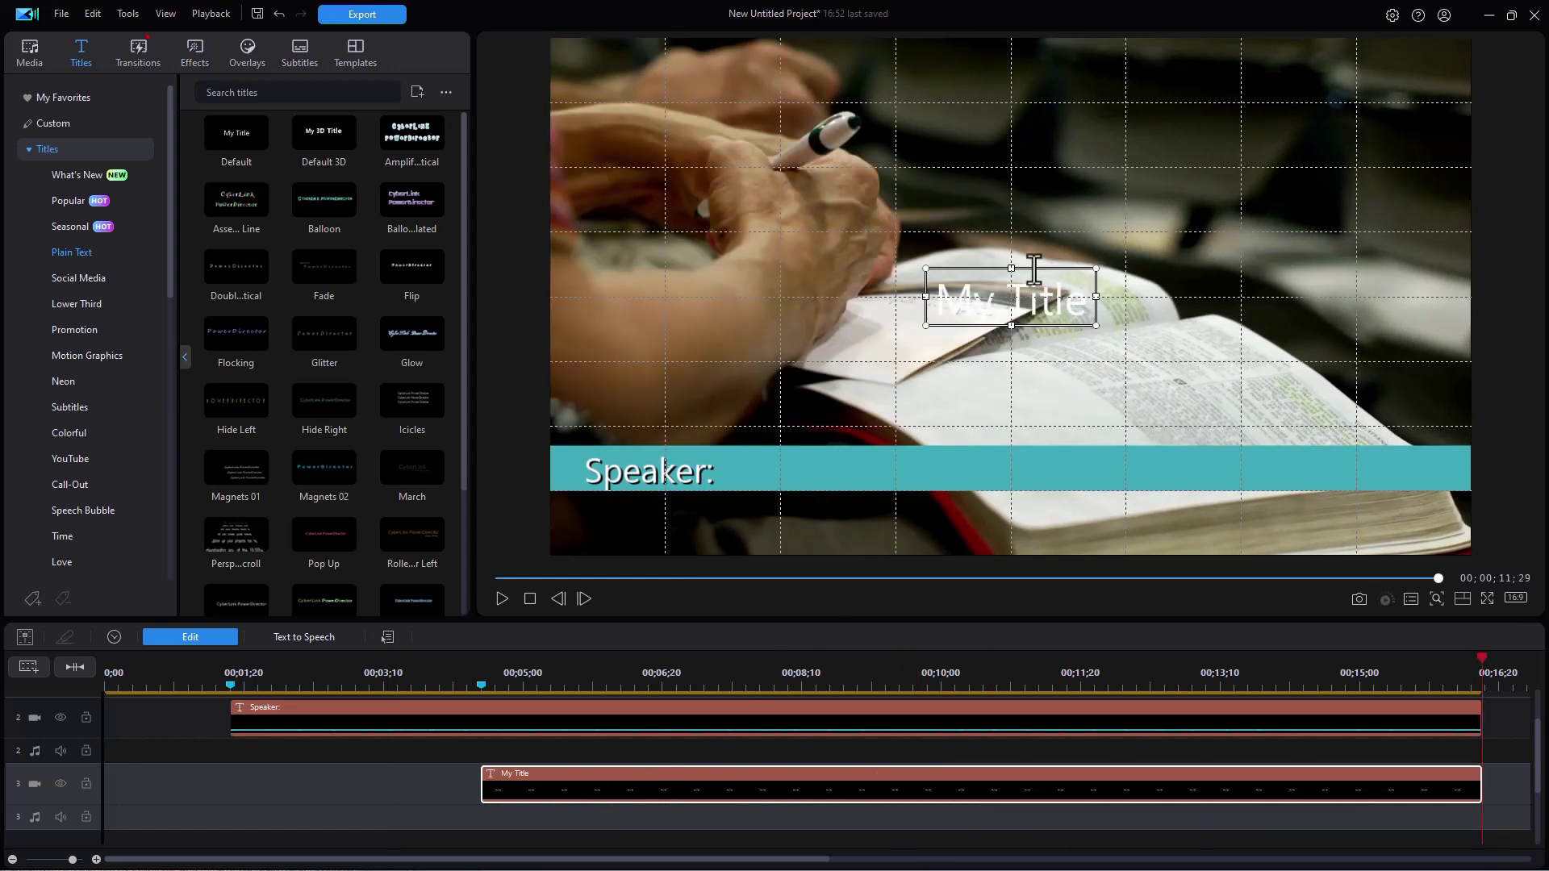
- Shrink the second title to size 13 and place it beside Speaker: on the teal bar
{"action": "left_click_drag", "start_coordinate": [975, 263], "coordinate": [768, 433]}
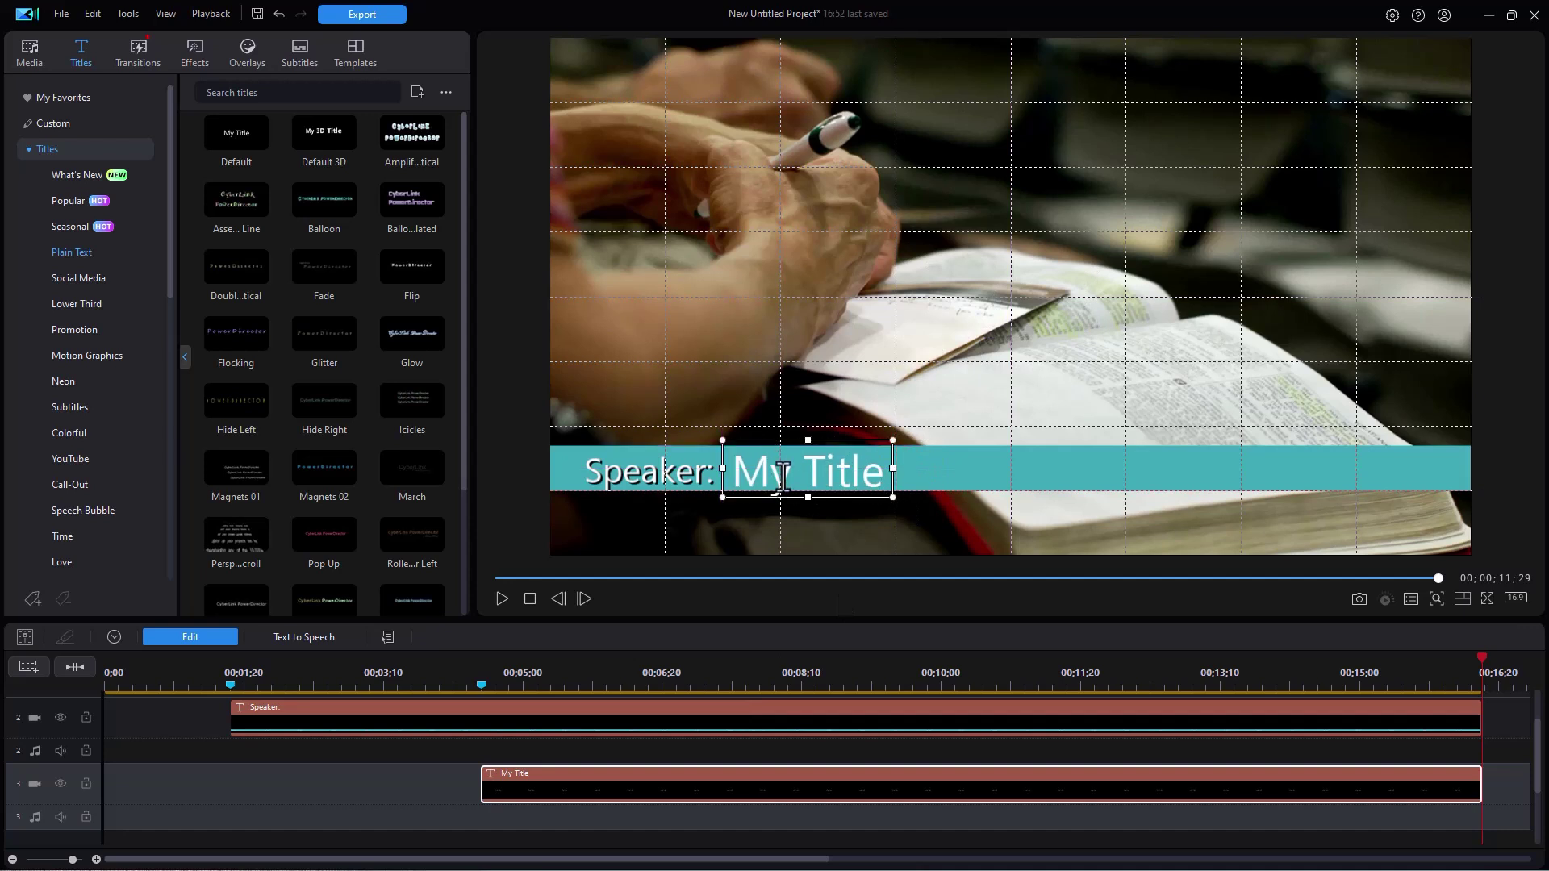
{"action": "left_click", "coordinate": [183, 634]}
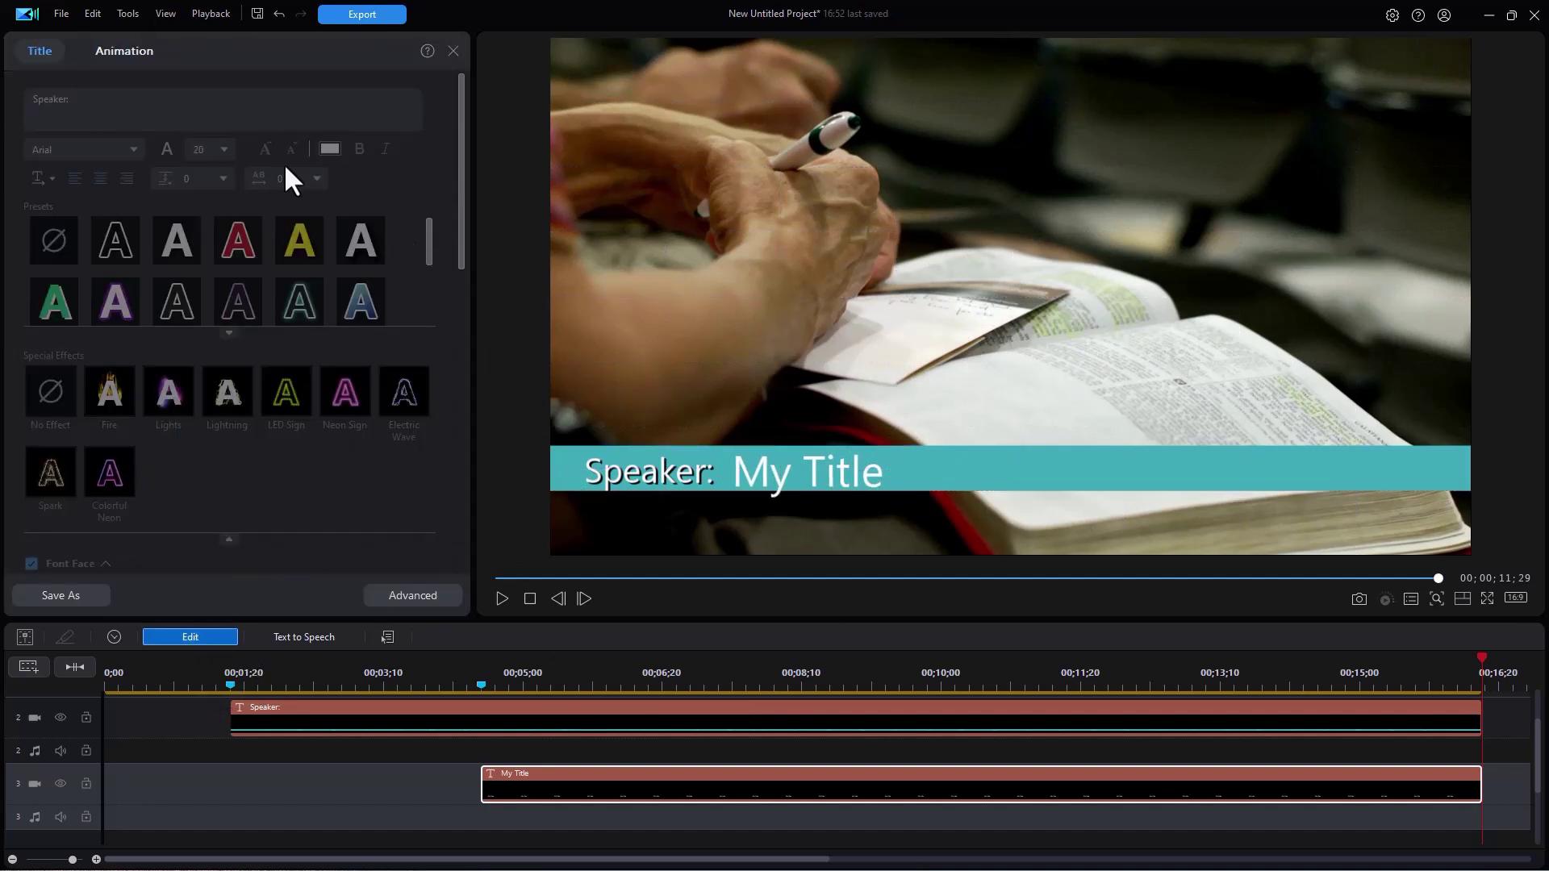
{"action": "left_click", "coordinate": [292, 148]}
{"action": "left_click", "coordinate": [292, 149]}
{"action": "left_click", "coordinate": [292, 149]}
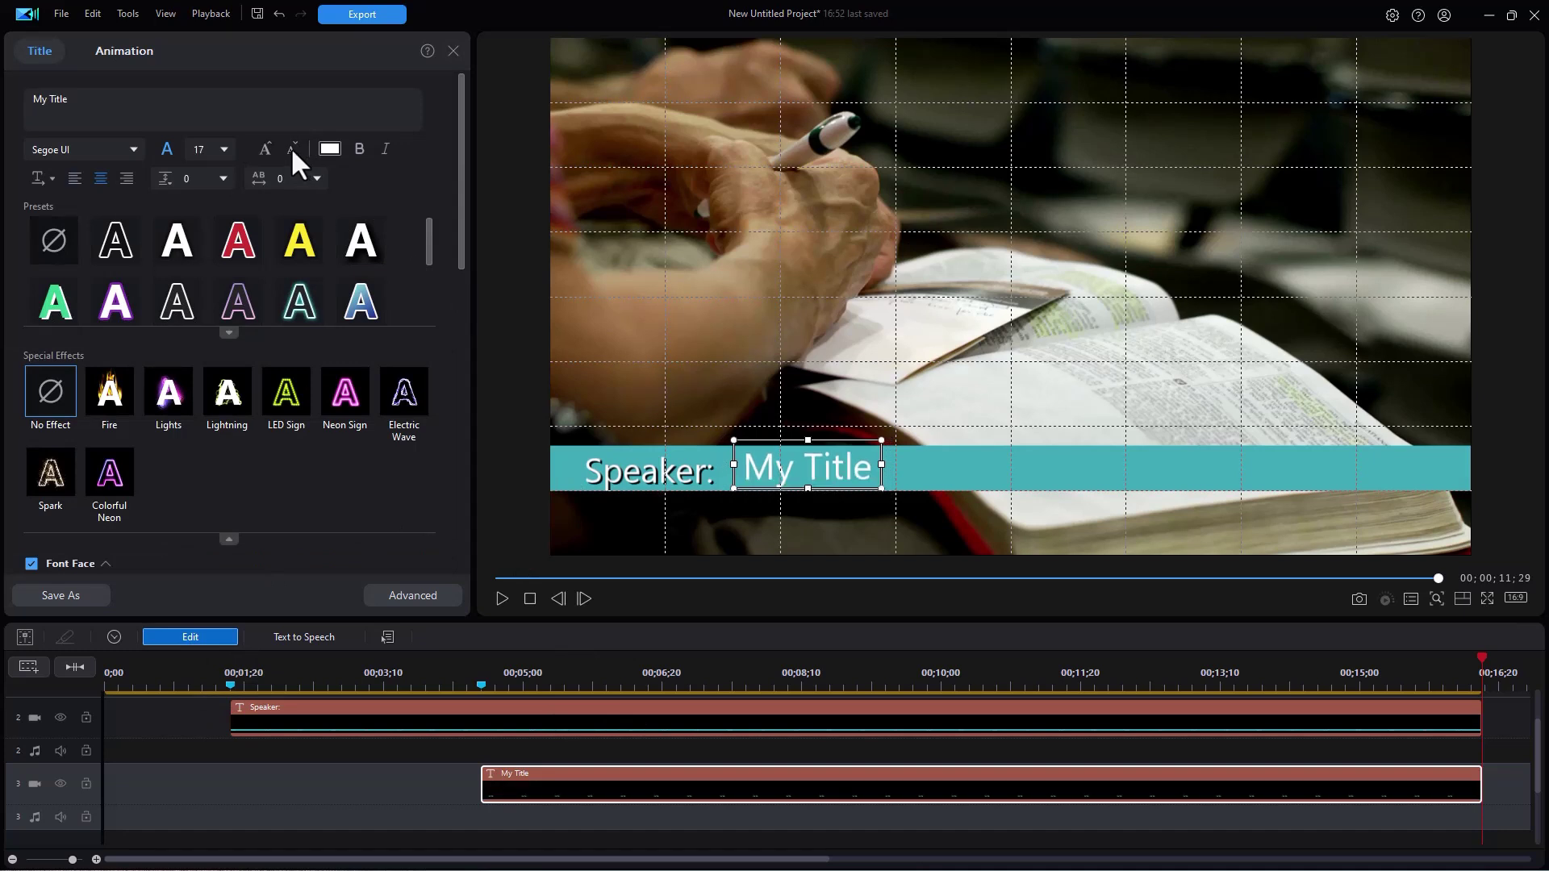
{"action": "left_click", "coordinate": [291, 148]}
{"action": "left_click", "coordinate": [287, 150]}
{"action": "left_click", "coordinate": [284, 151]}
{"action": "left_click", "coordinate": [284, 150]}
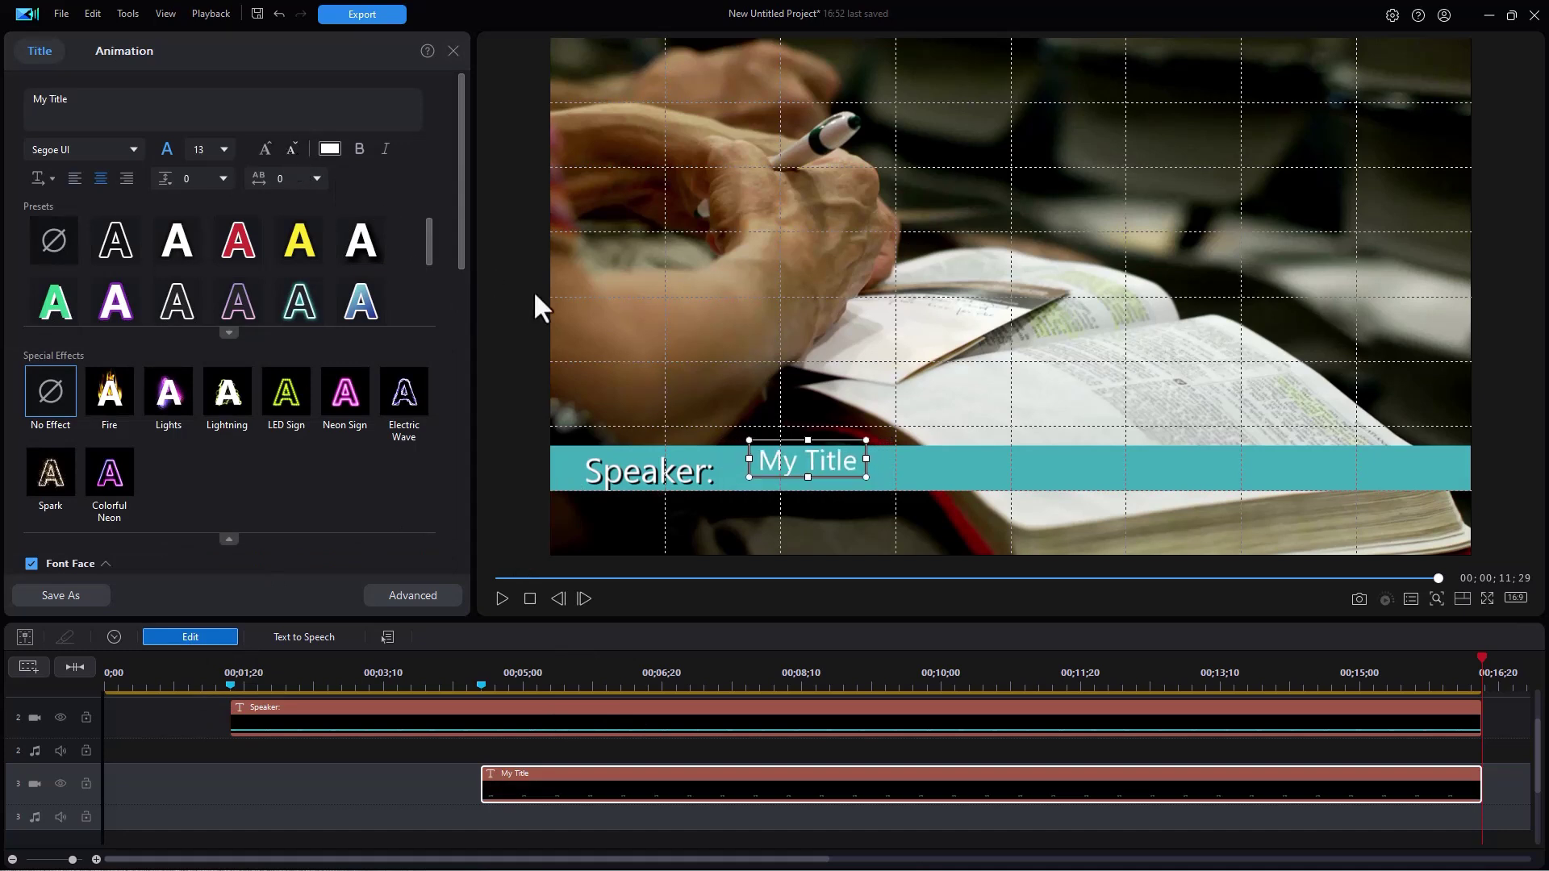
{"action": "left_click_drag", "start_coordinate": [781, 438], "coordinate": [752, 452]}
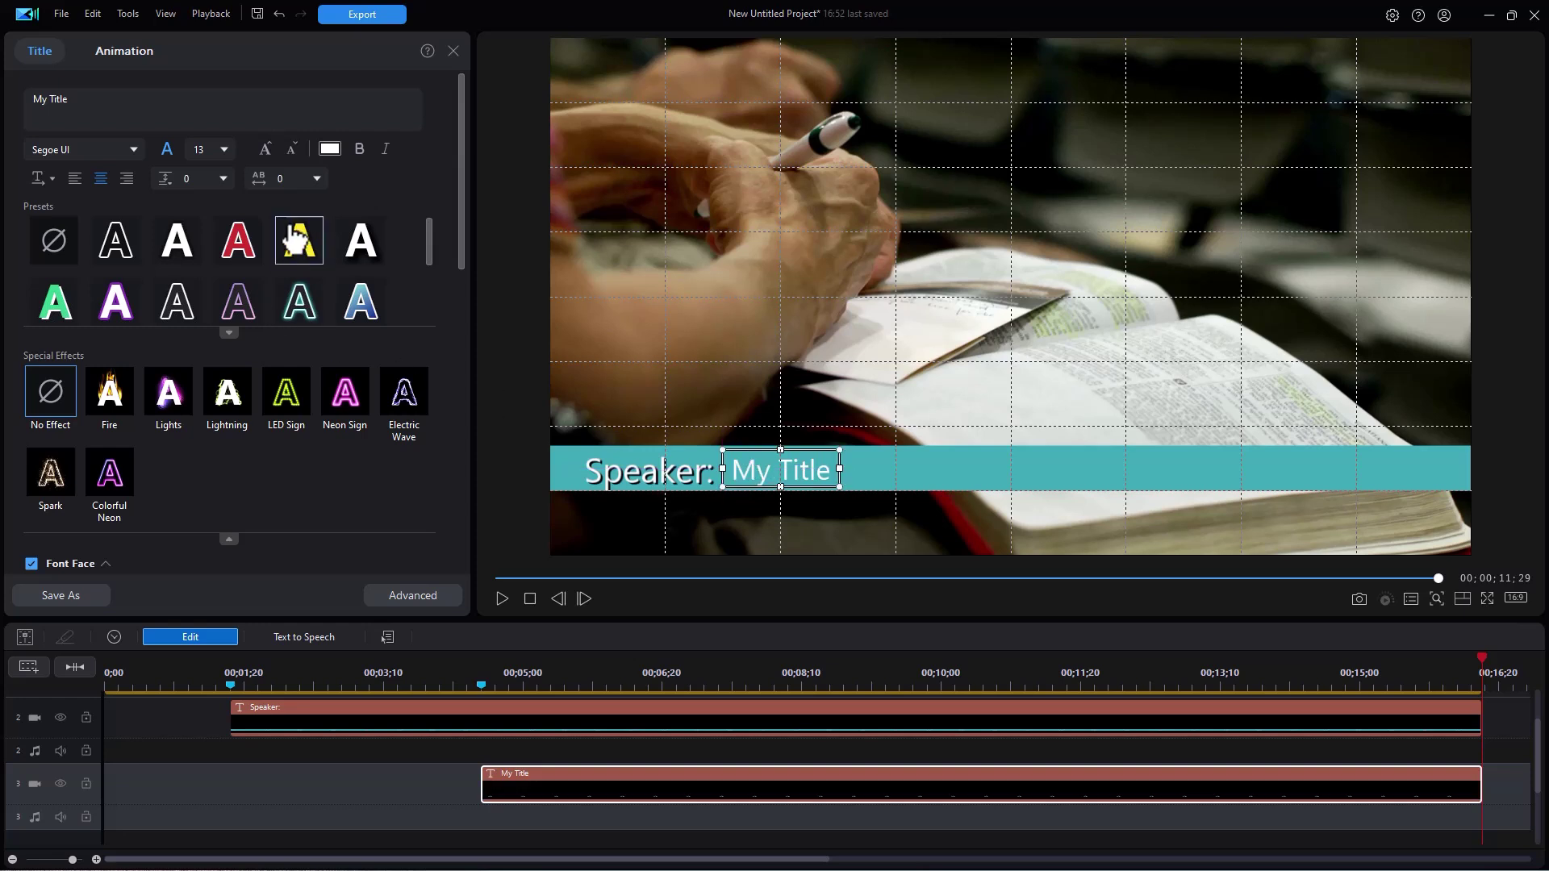
- Colour the second title's text yellow (FFFF00)
{"action": "left_click", "coordinate": [330, 150]}
{"action": "left_click", "coordinate": [630, 358]}
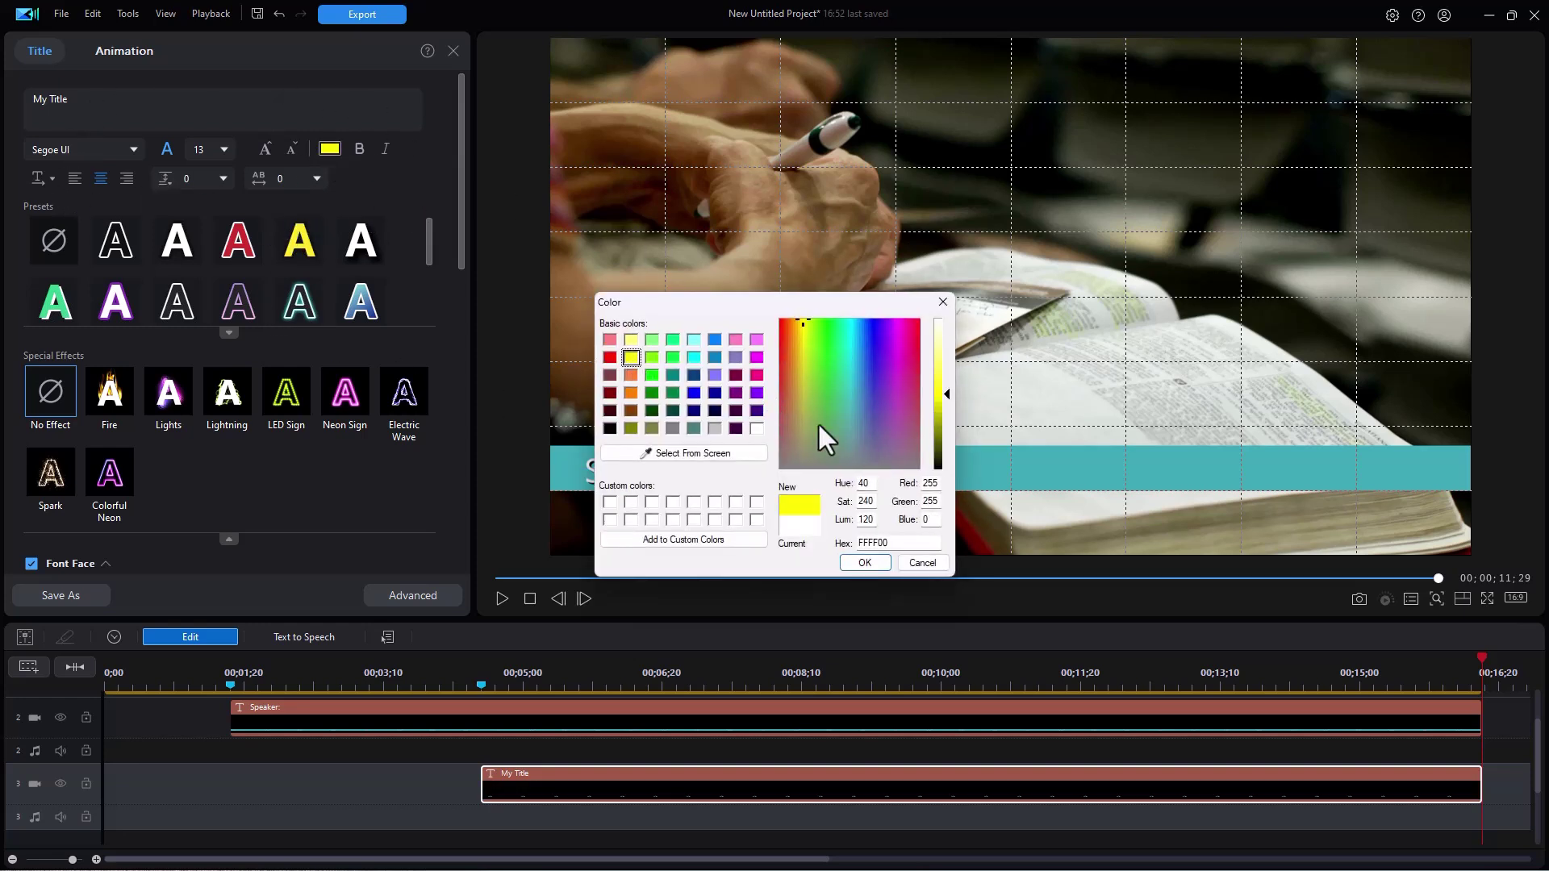
{"action": "left_click", "coordinate": [864, 562]}
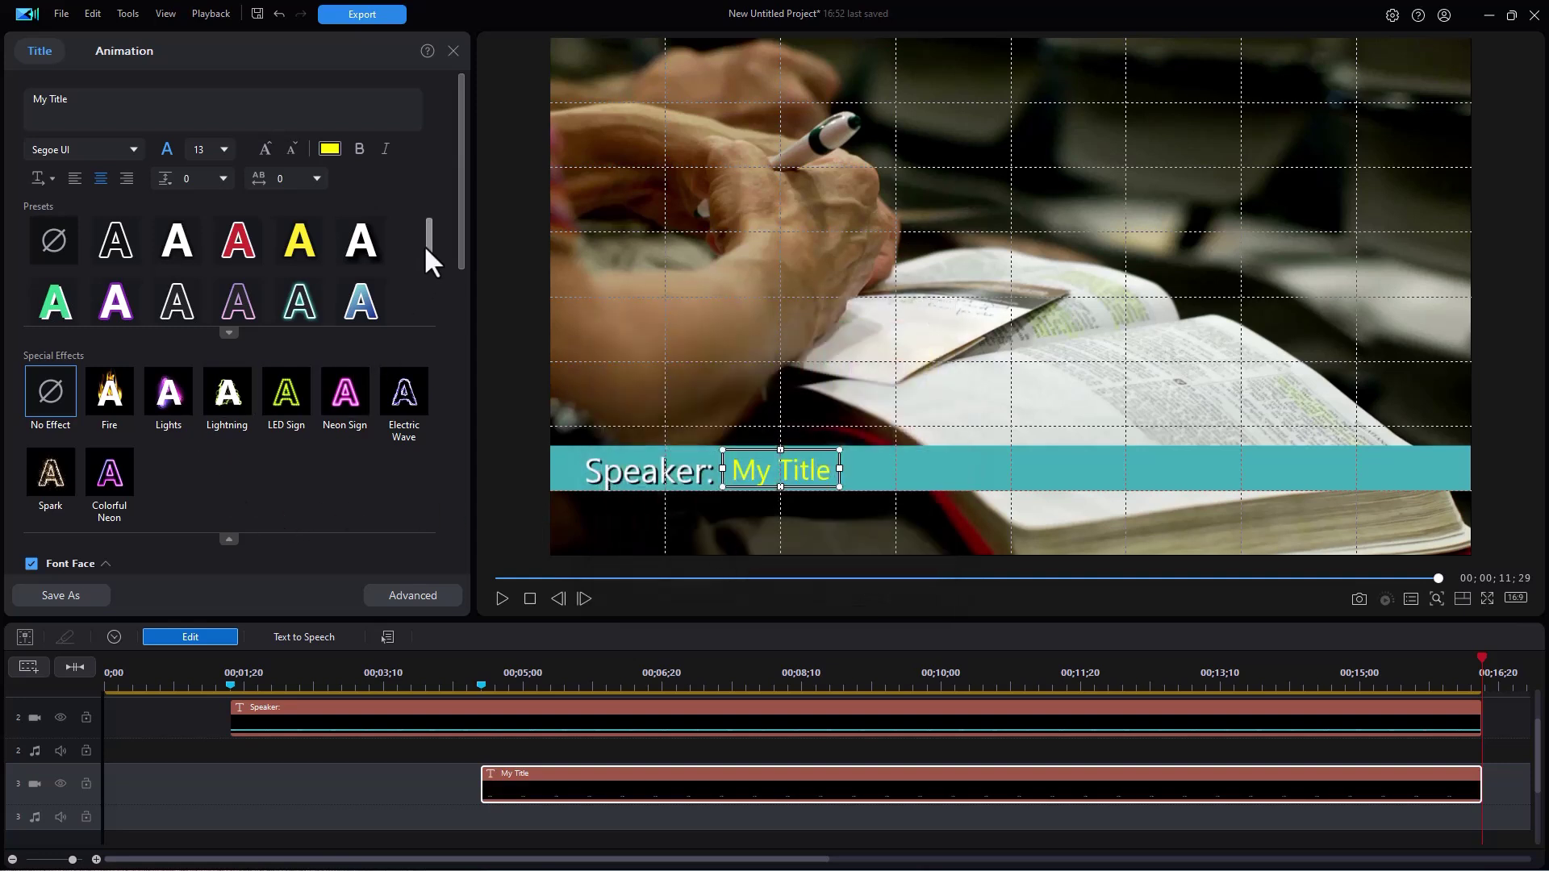
{"action": "left_click_drag", "start_coordinate": [429, 244], "coordinate": [447, 348]}
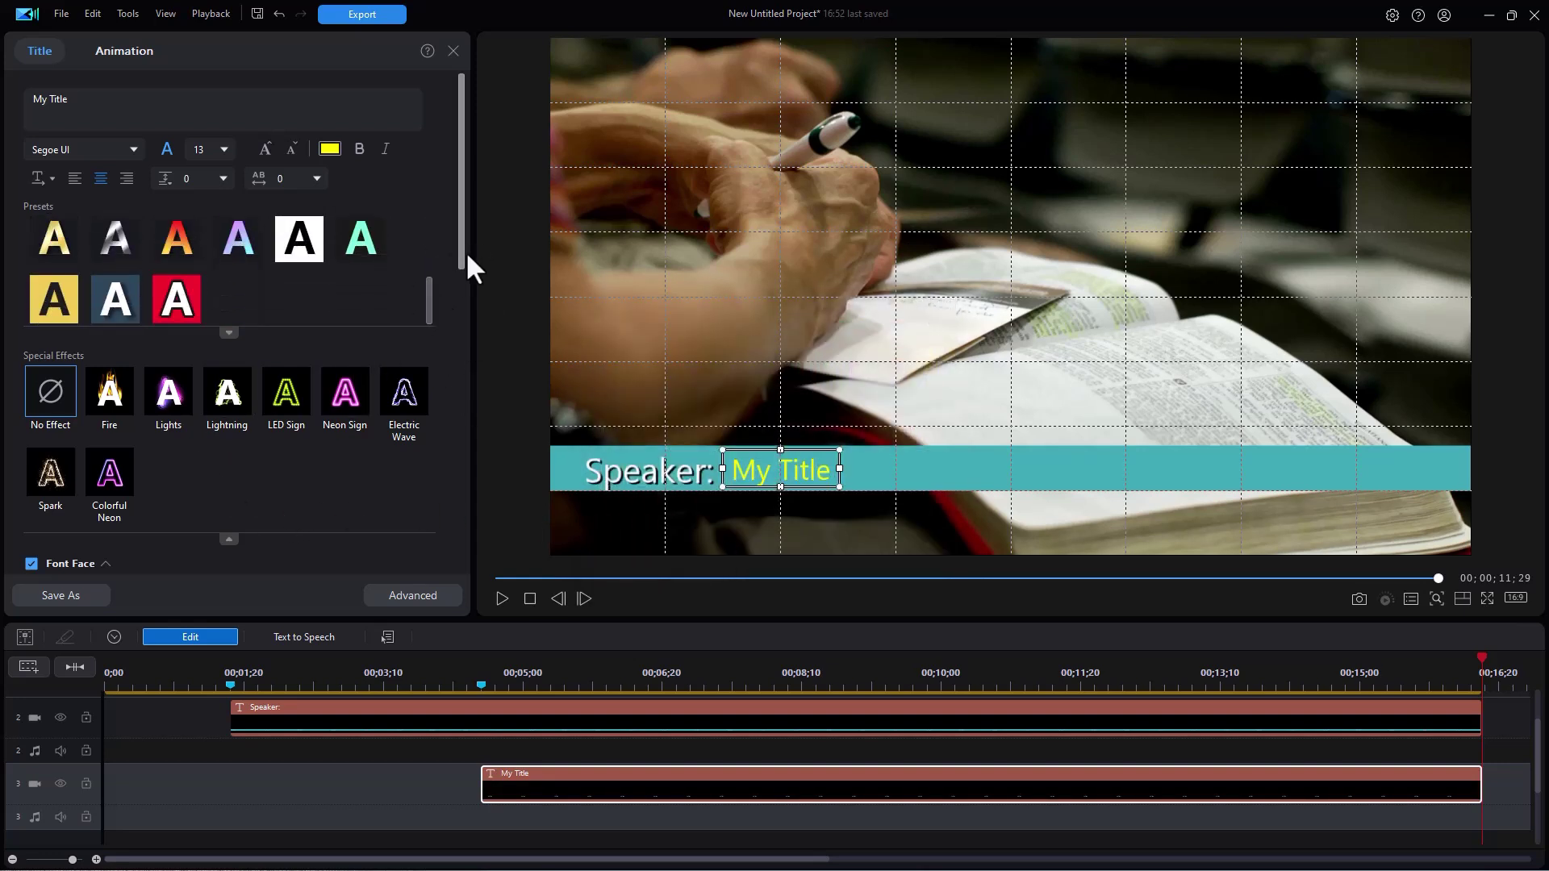
- Give the yellow title a drop shadow with distance 1
{"action": "left_click_drag", "start_coordinate": [466, 250], "coordinate": [448, 422]}
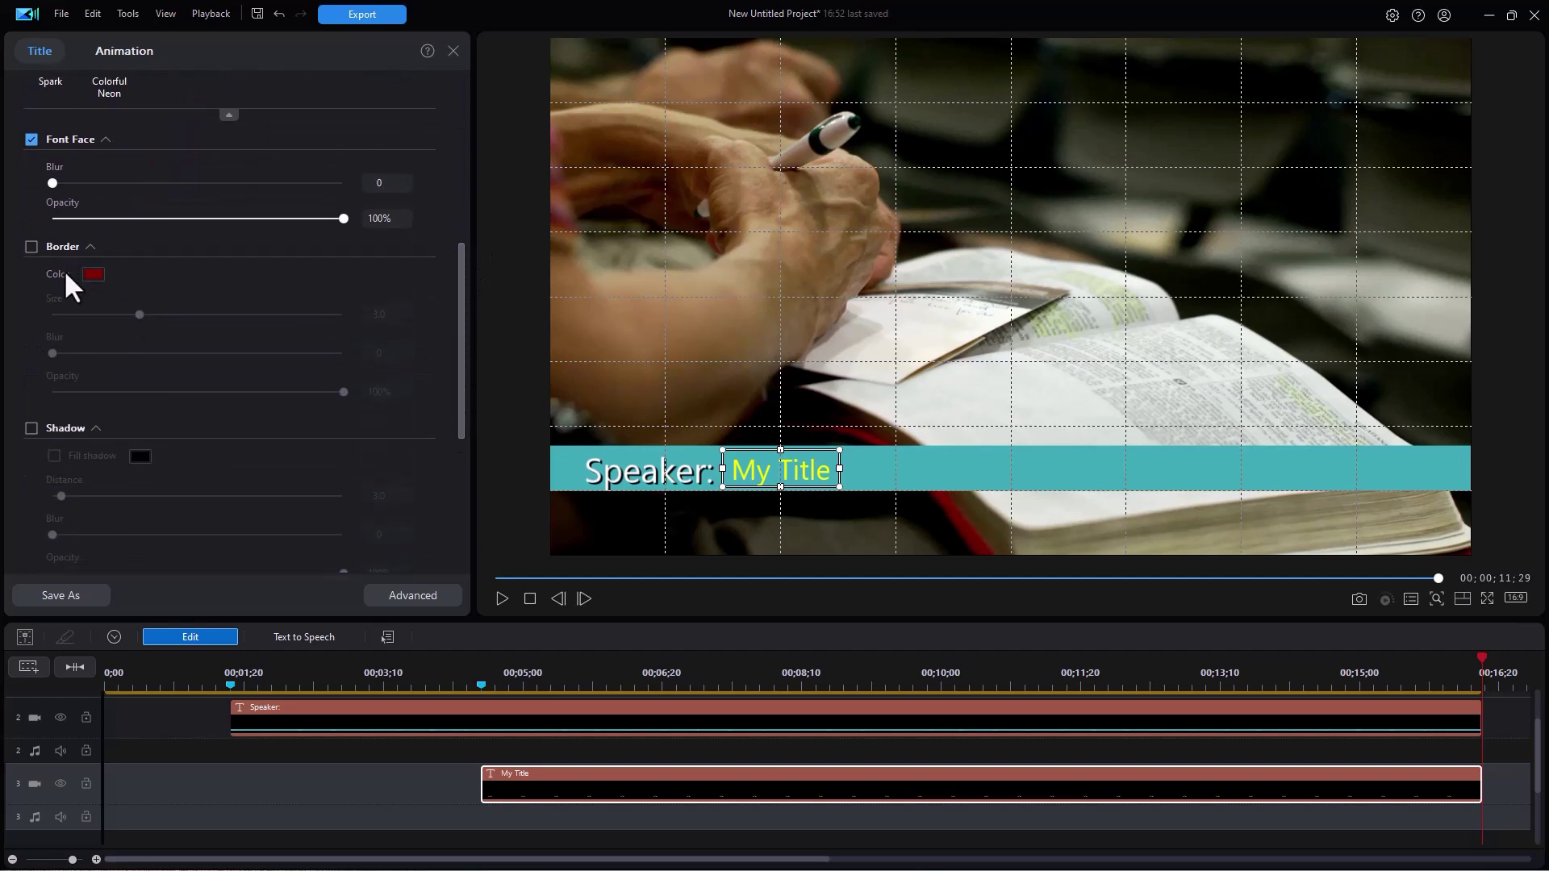
{"action": "left_click", "coordinate": [33, 432]}
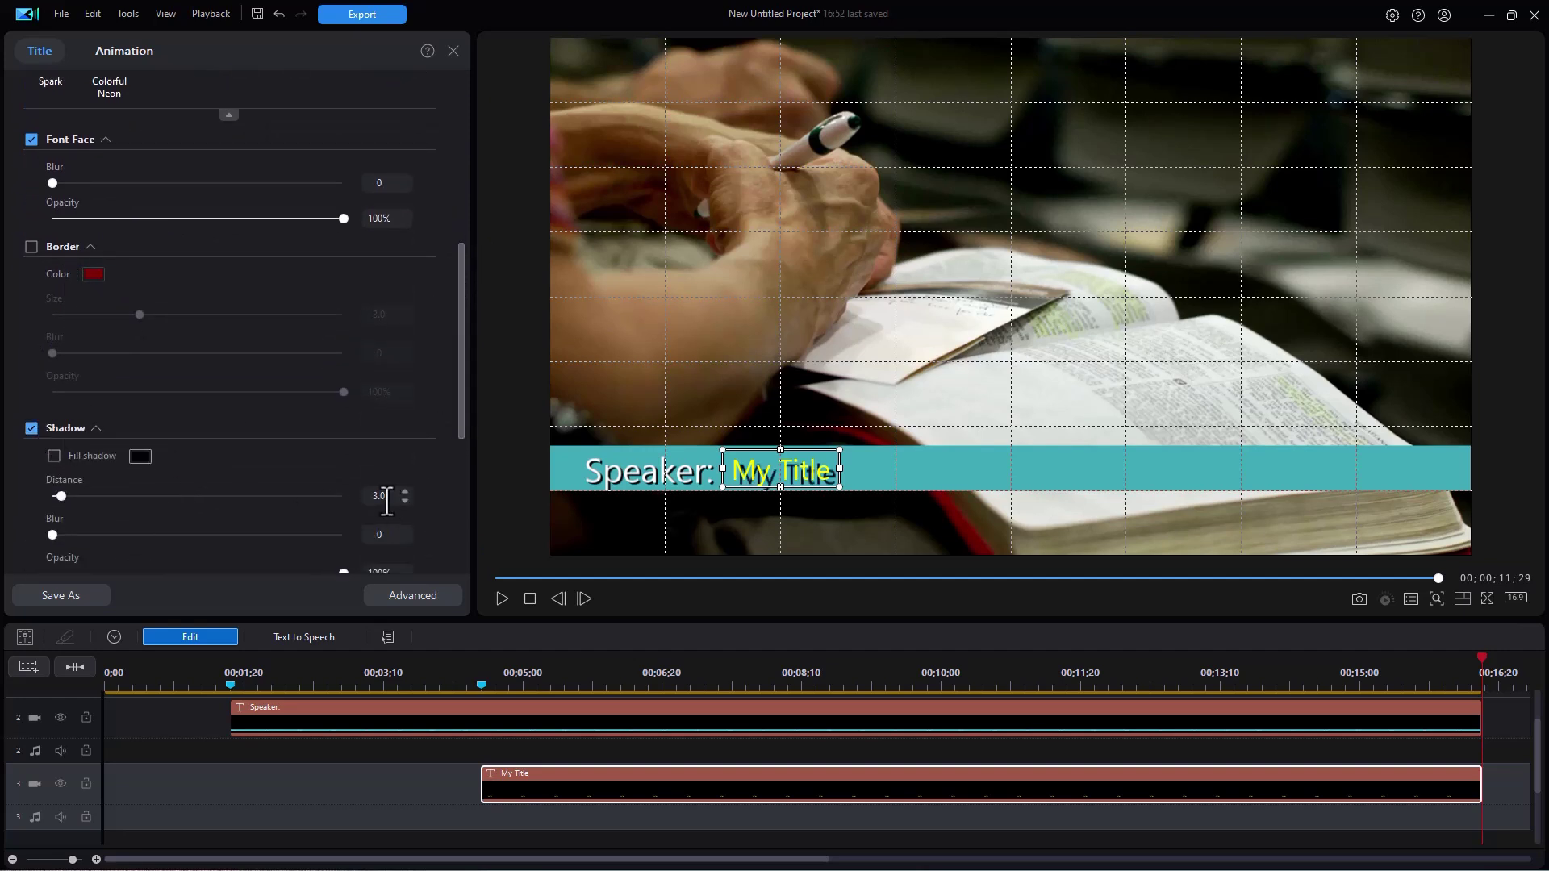
{"action": "type", "text": "1"}
- Replace the My Title placeholder by pasting in the pastor's full name
{"action": "double_click", "coordinate": [759, 472]}
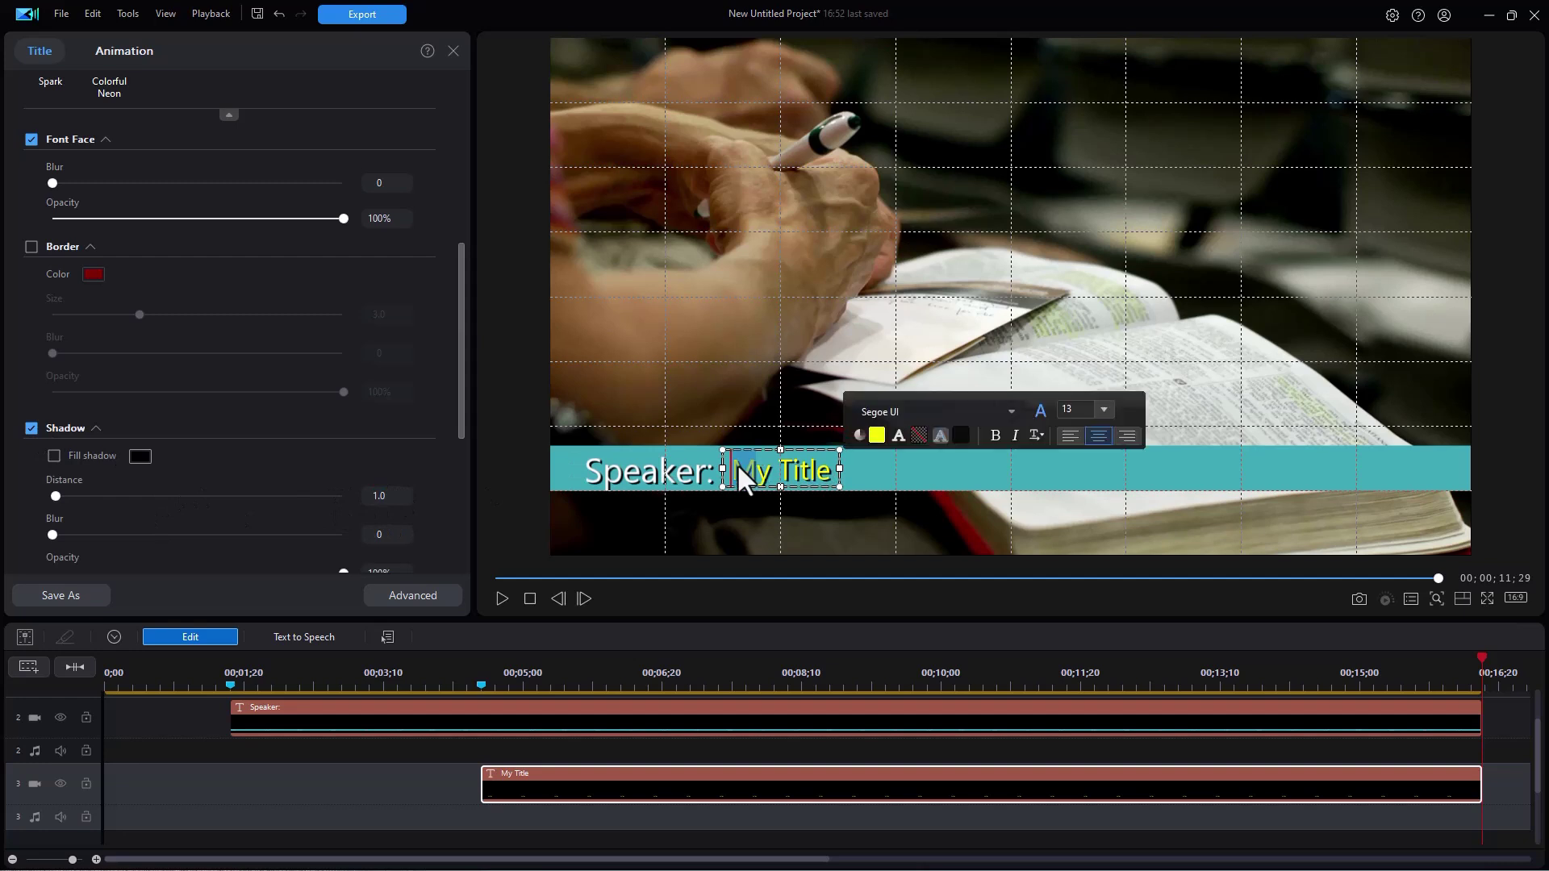
{"action": "left_click", "coordinate": [768, 471]}
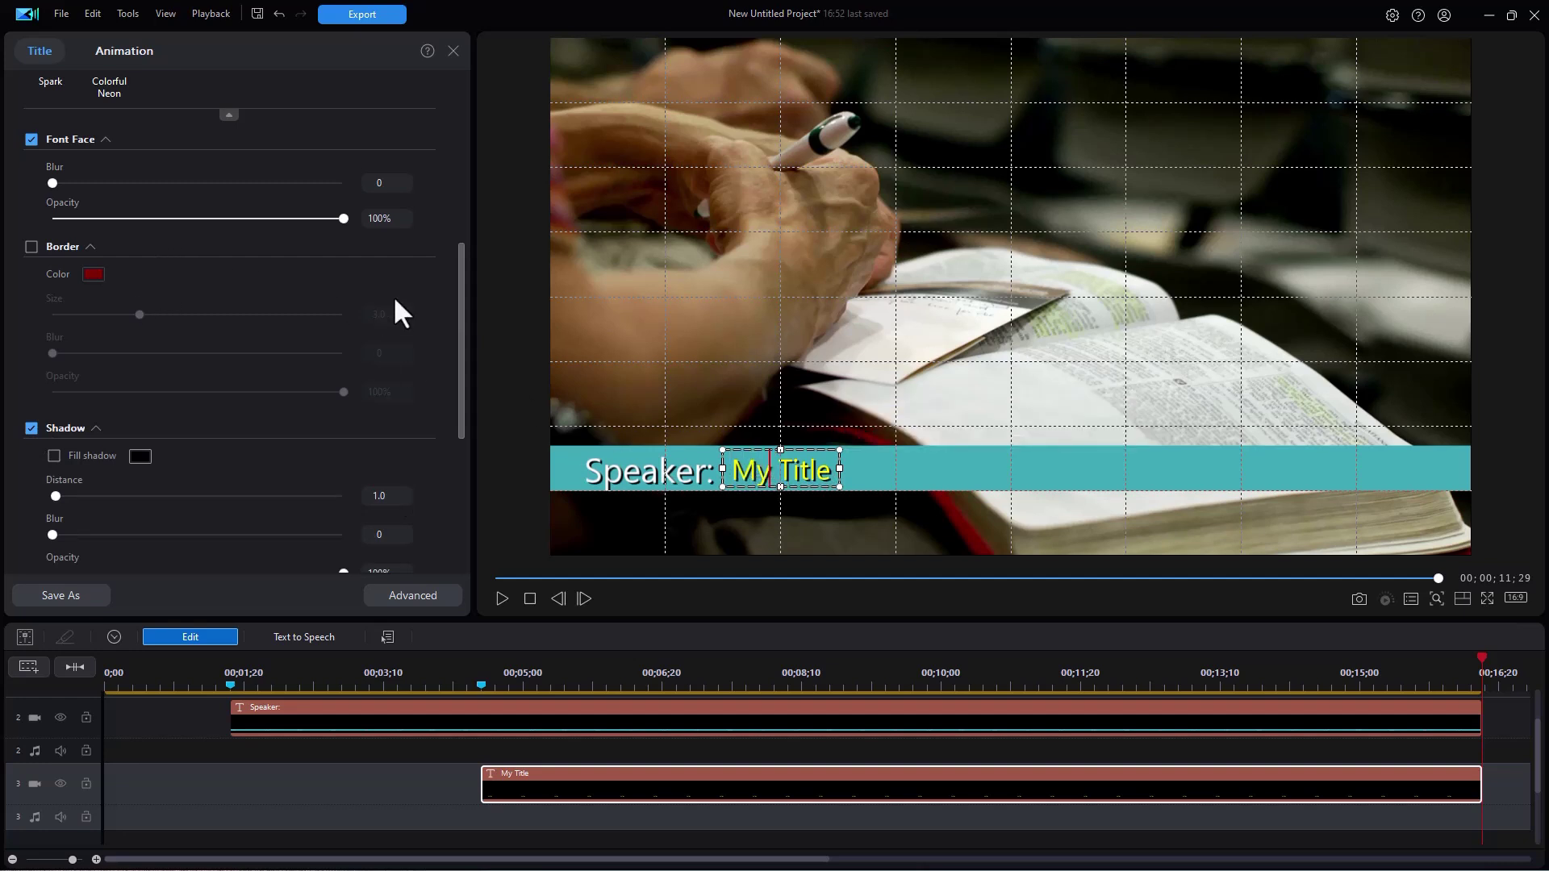
{"action": "left_click_drag", "start_coordinate": [457, 291], "coordinate": [443, 103]}
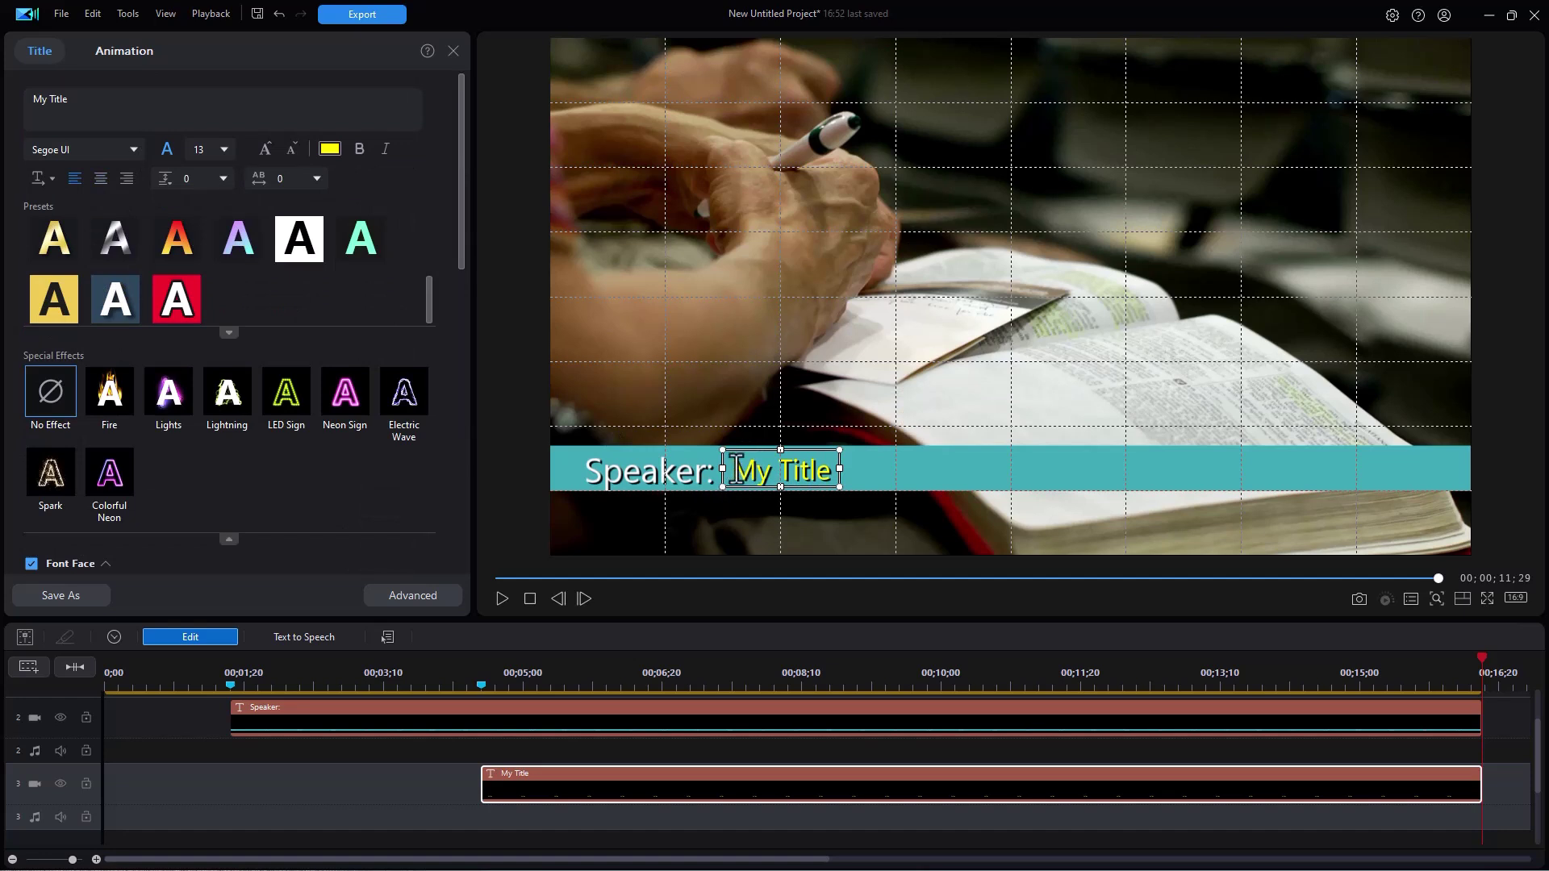
{"action": "left_click_drag", "start_coordinate": [738, 470], "coordinate": [829, 464]}
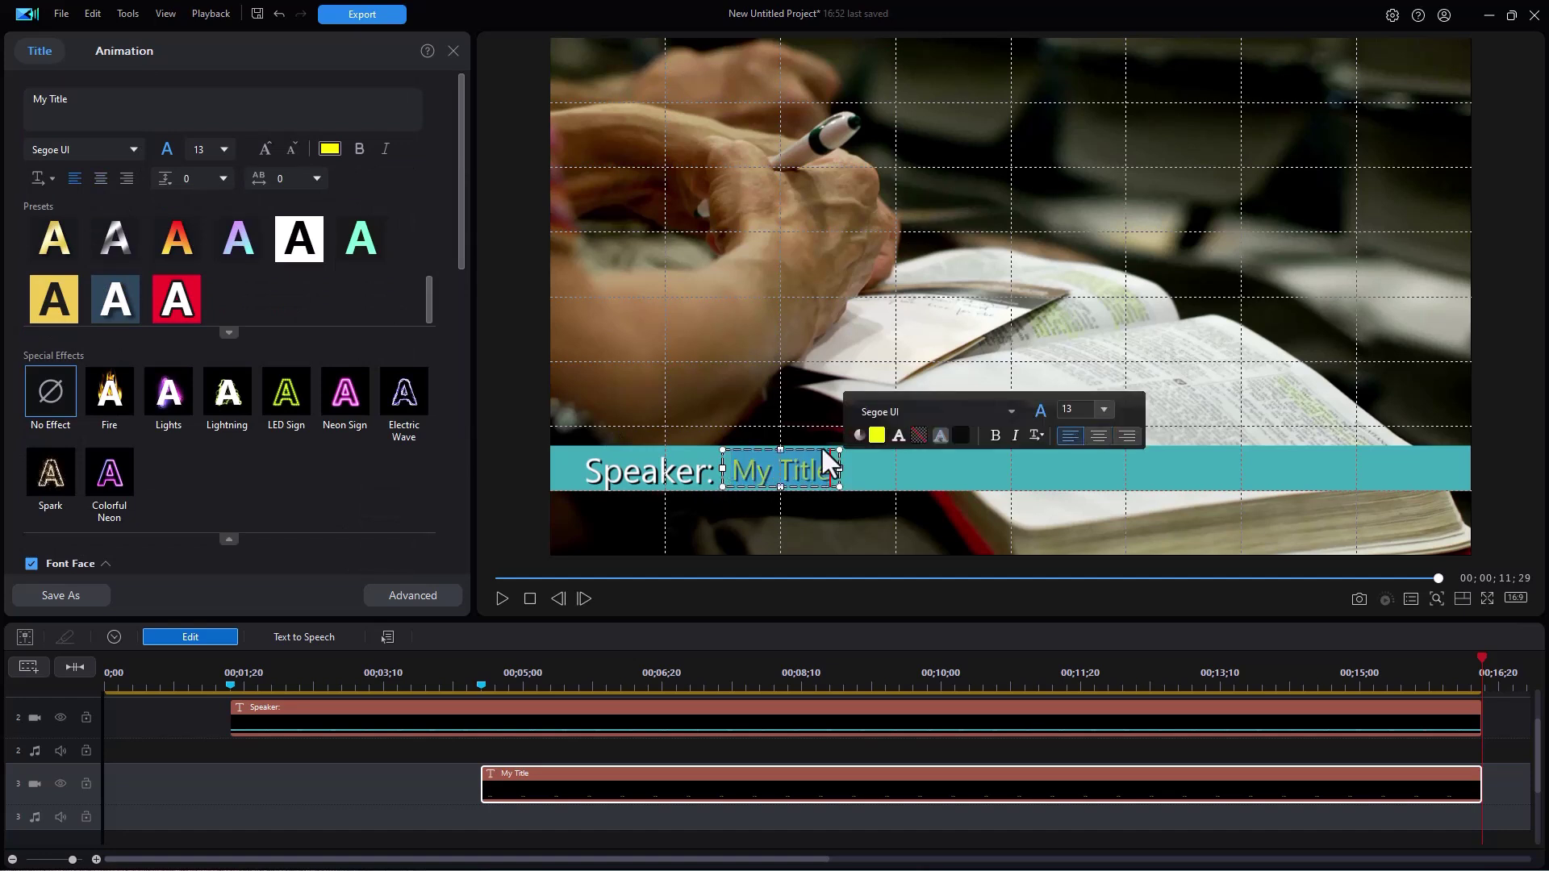
{"action": "left_click", "coordinate": [859, 380]}
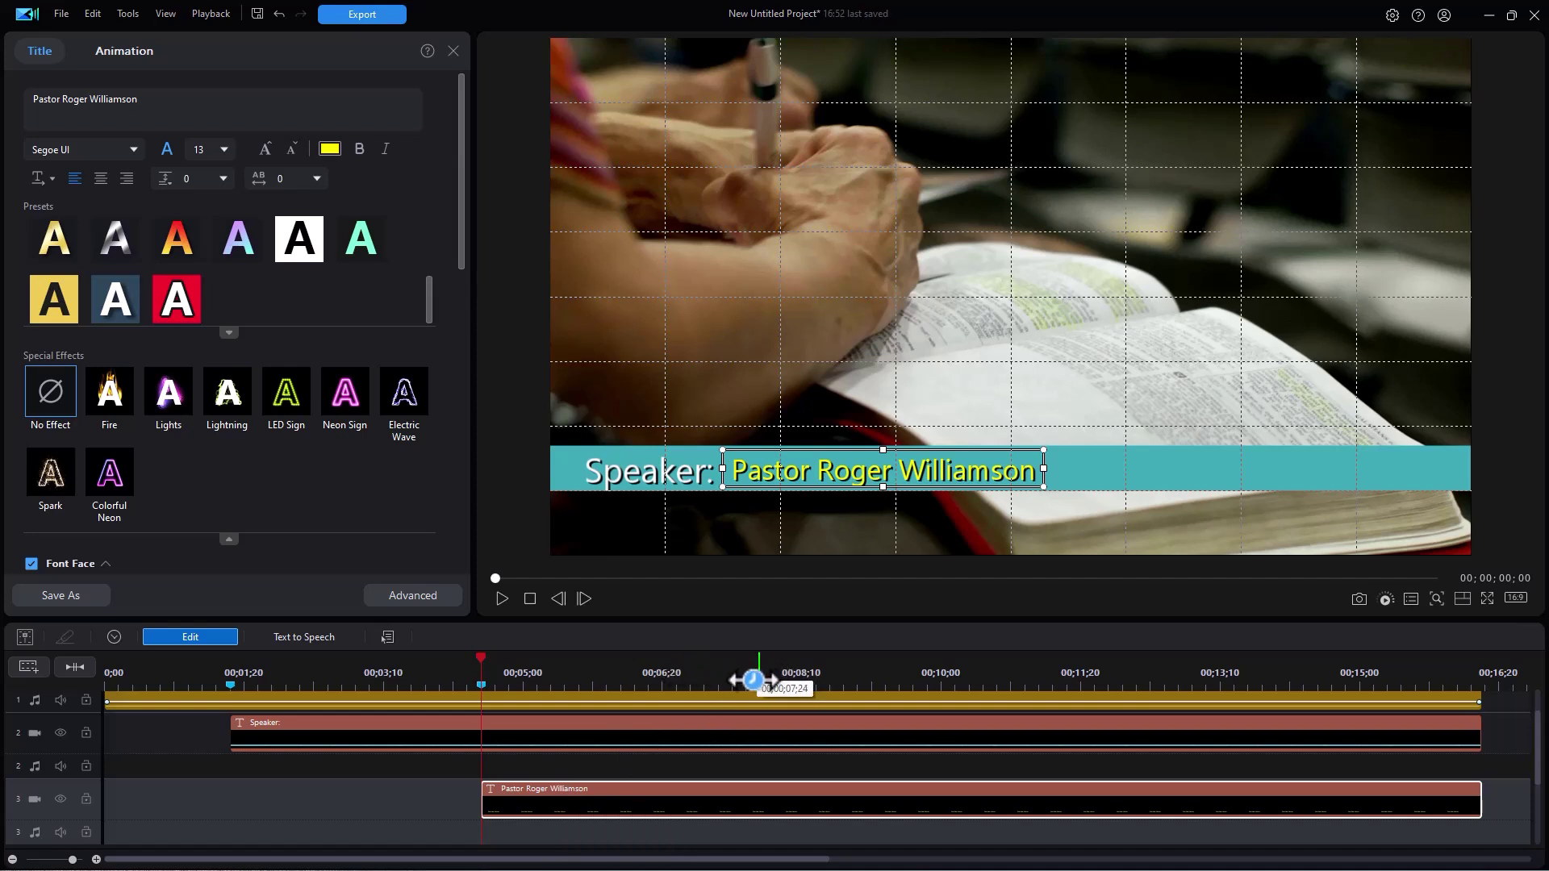
- Place timeline markers at the name title's start and at the 5-second mark, then reopen the name title
{"action": "left_click", "coordinate": [480, 688]}
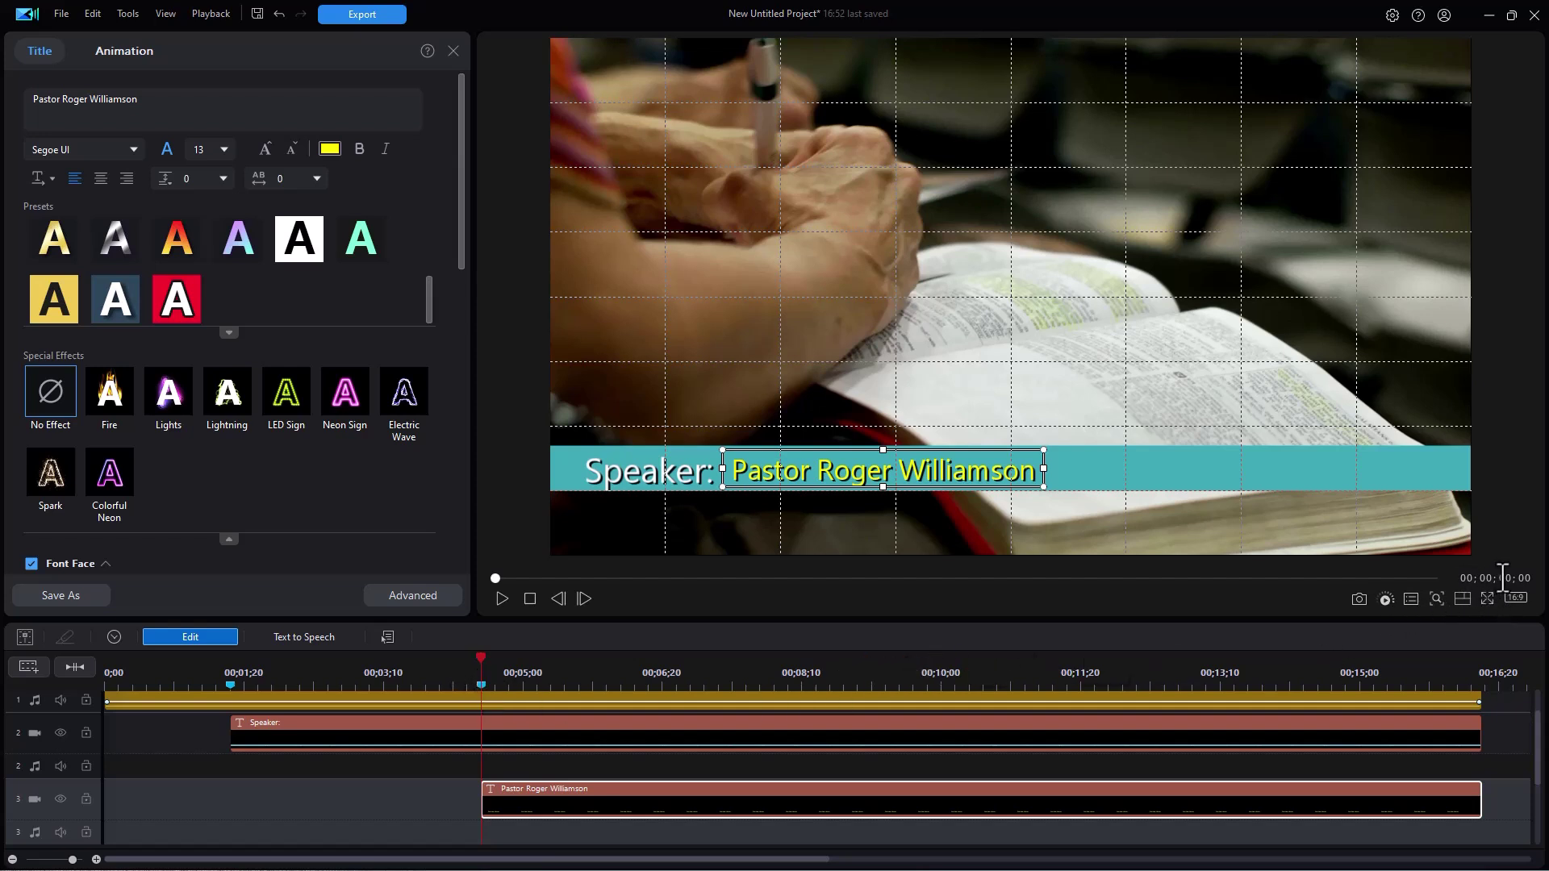
{"action": "left_click", "coordinate": [1503, 577]}
{"action": "type", "text": "5"}
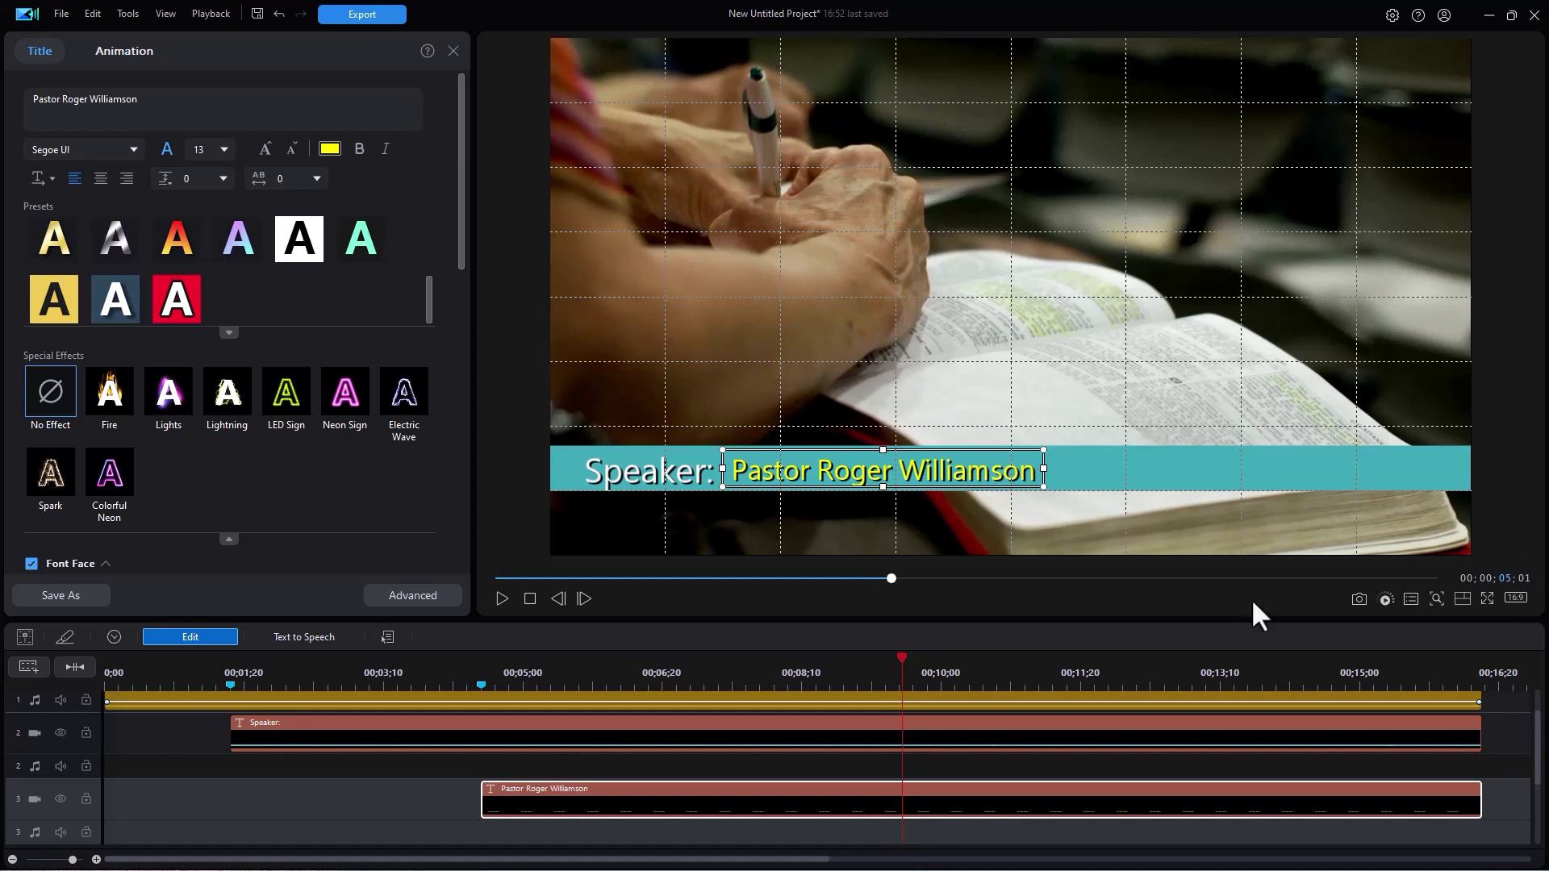
{"action": "left_click", "coordinate": [726, 678]}
{"action": "key", "text": "ctrl+F9"}
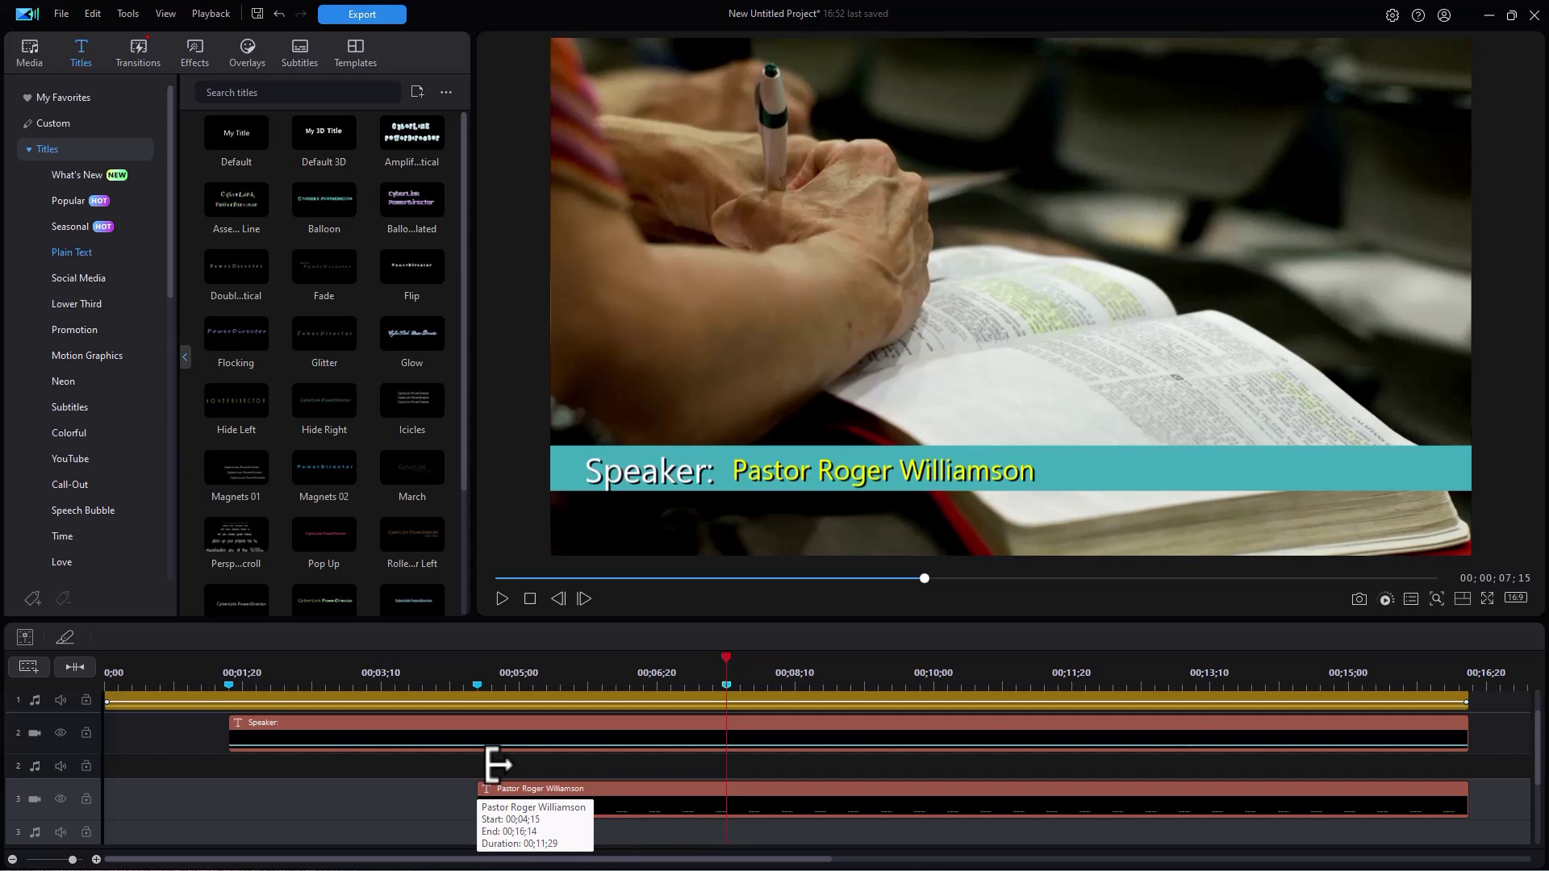
{"action": "double_click", "coordinate": [567, 796]}
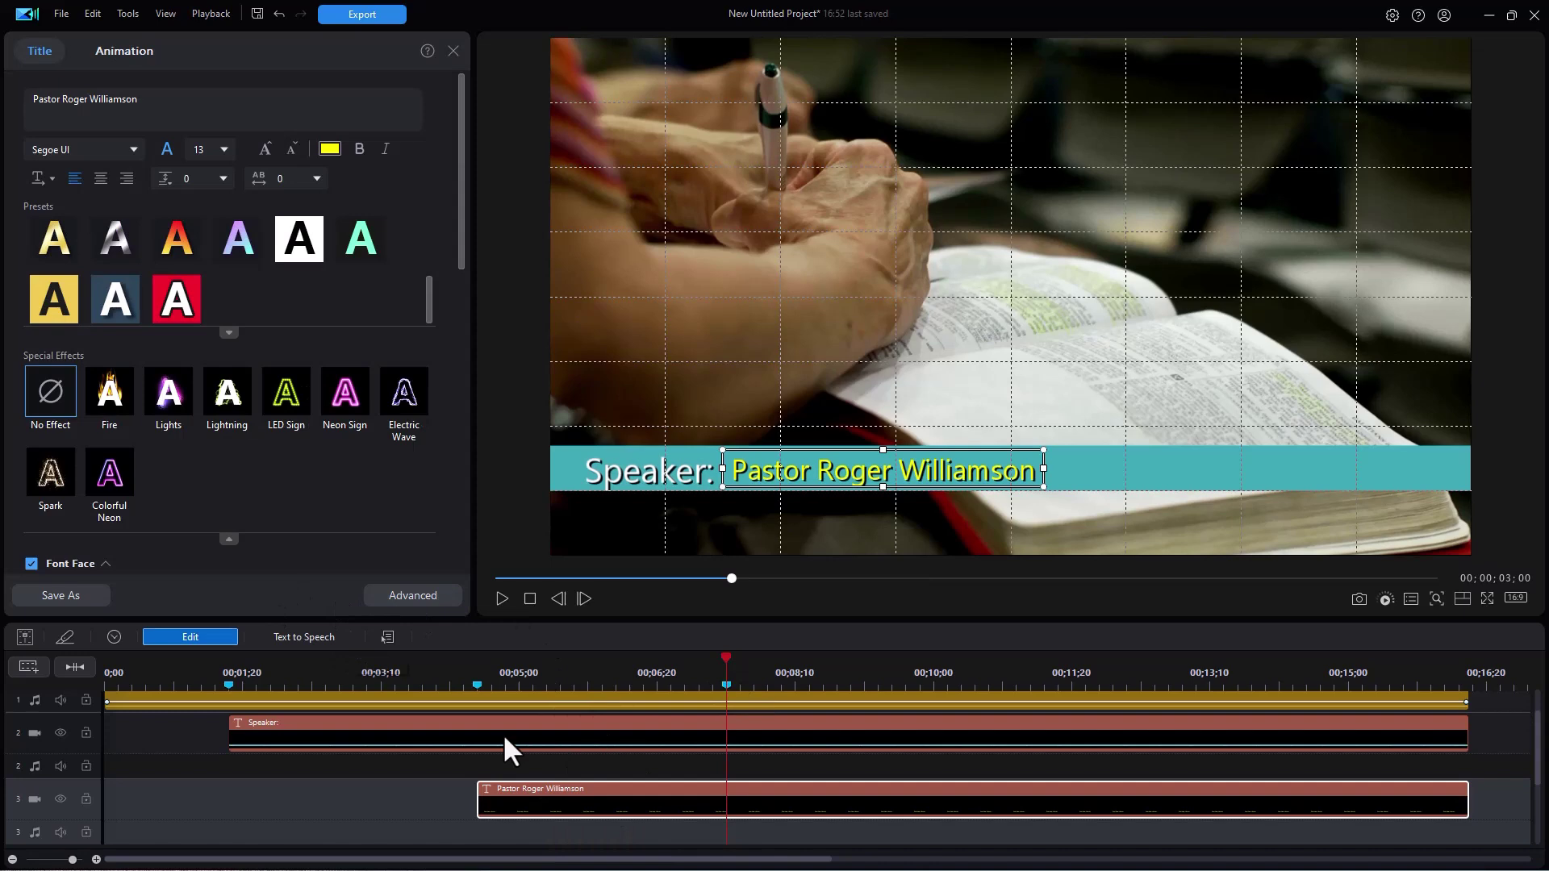
{"action": "right_click", "coordinate": [601, 797]}
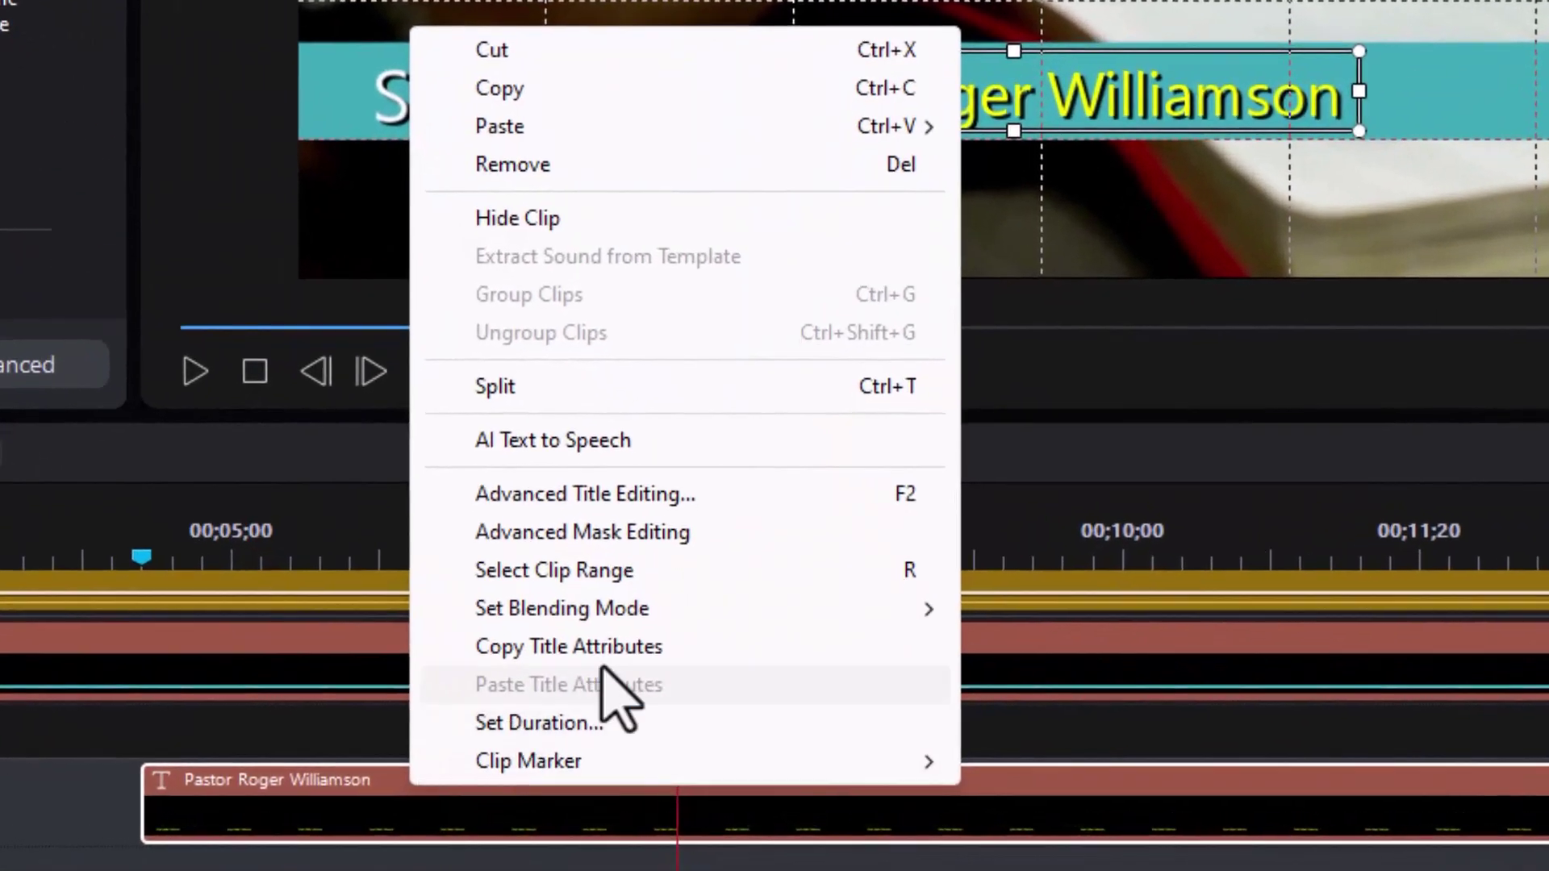
- Give the name title a widened Rectangle mask slid left to X -0.603, Y 0.750, keyframed at 0:00
{"action": "left_click", "coordinate": [601, 529]}
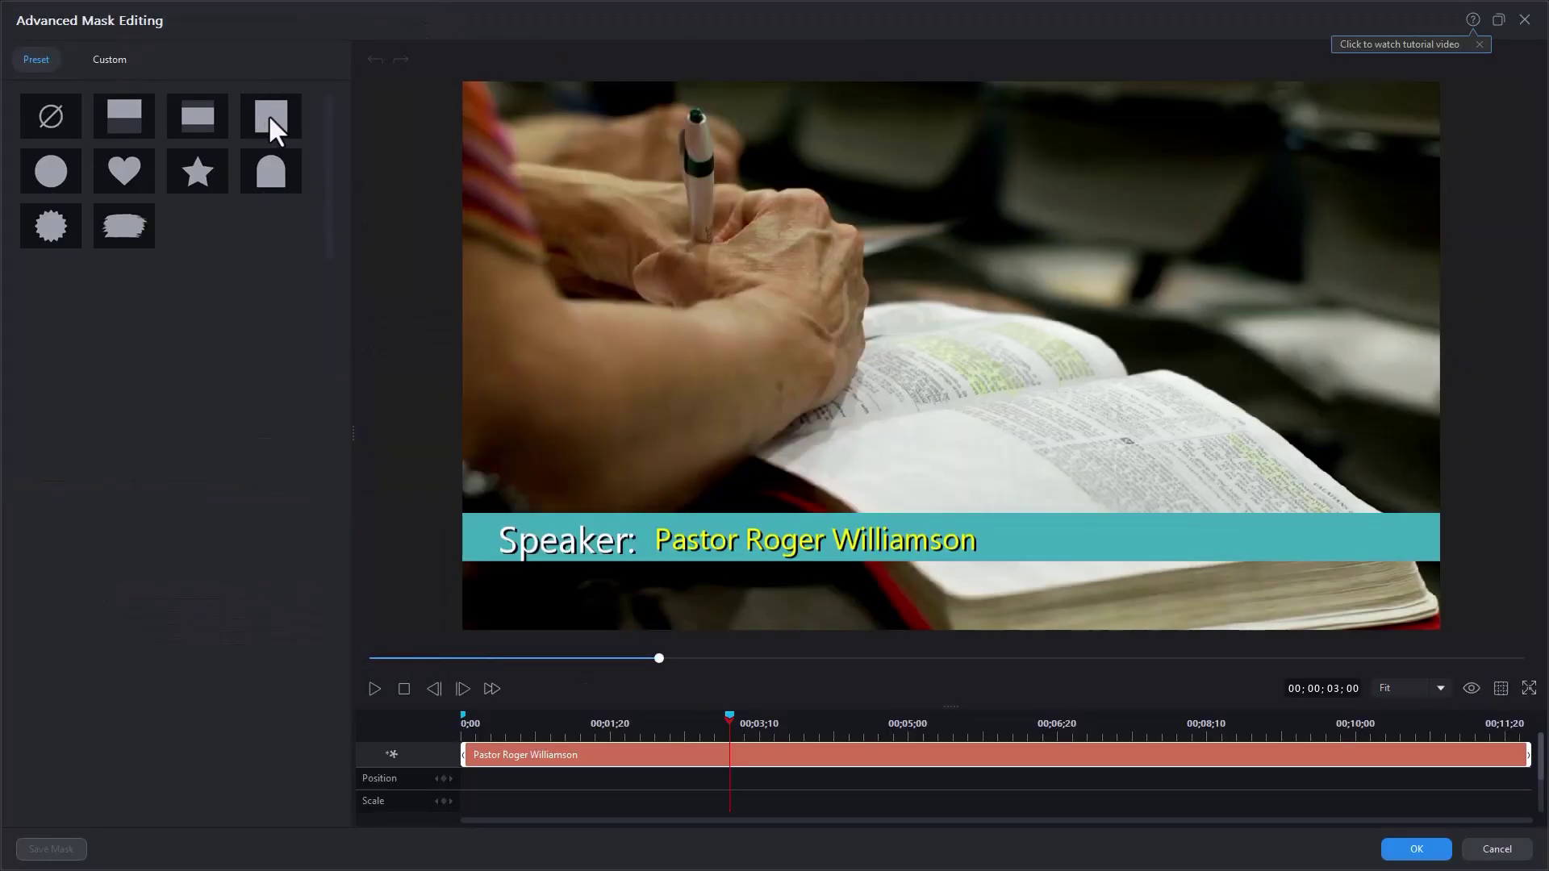
{"action": "left_click", "coordinate": [268, 114]}
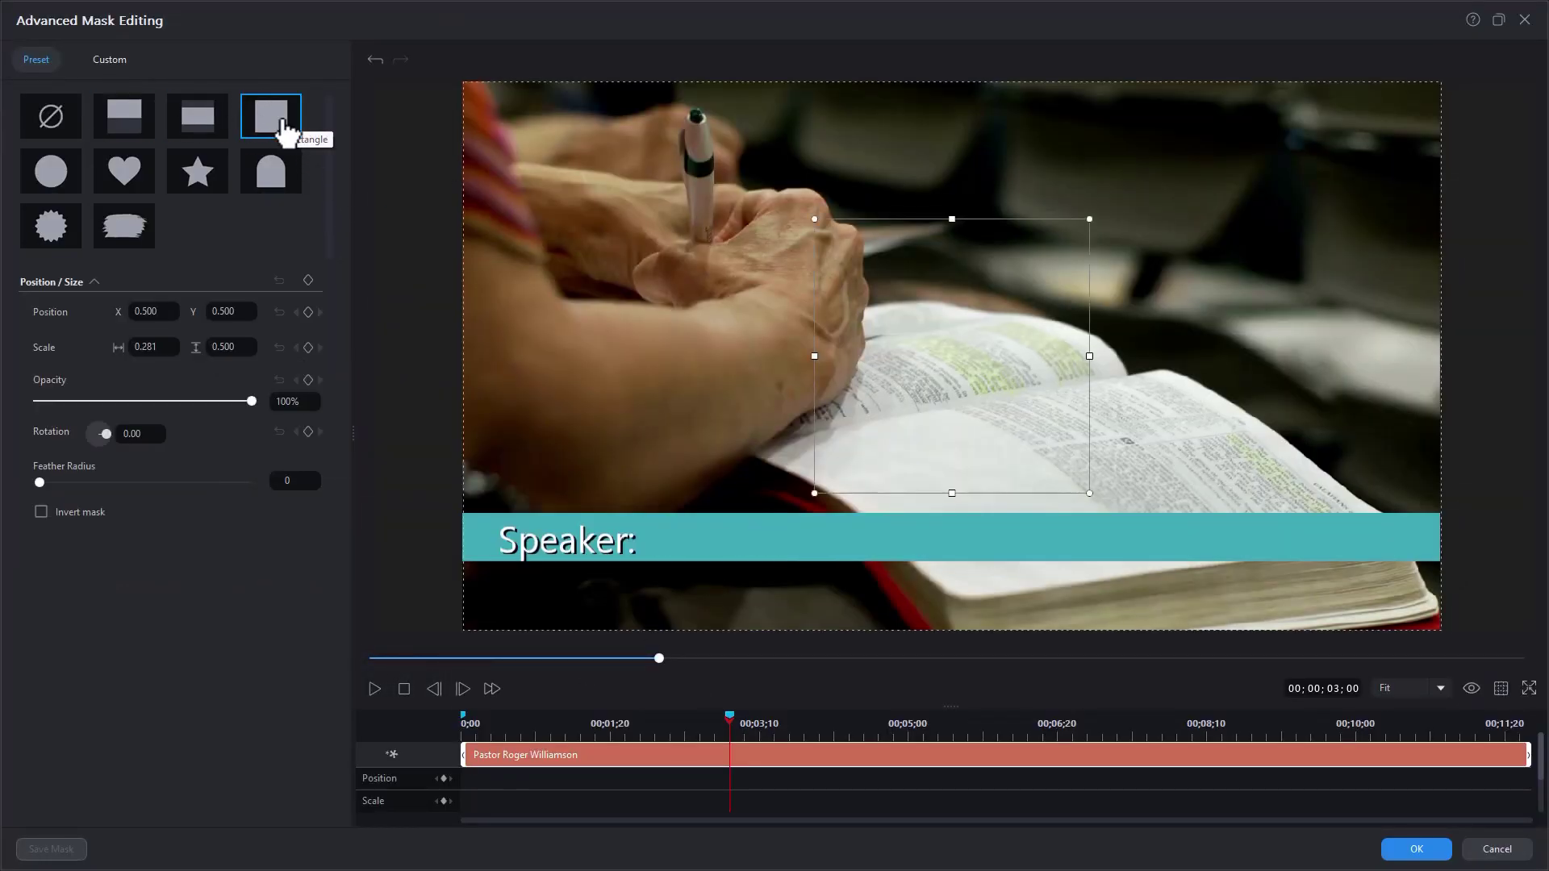
{"action": "left_click_drag", "start_coordinate": [882, 415], "coordinate": [590, 524]}
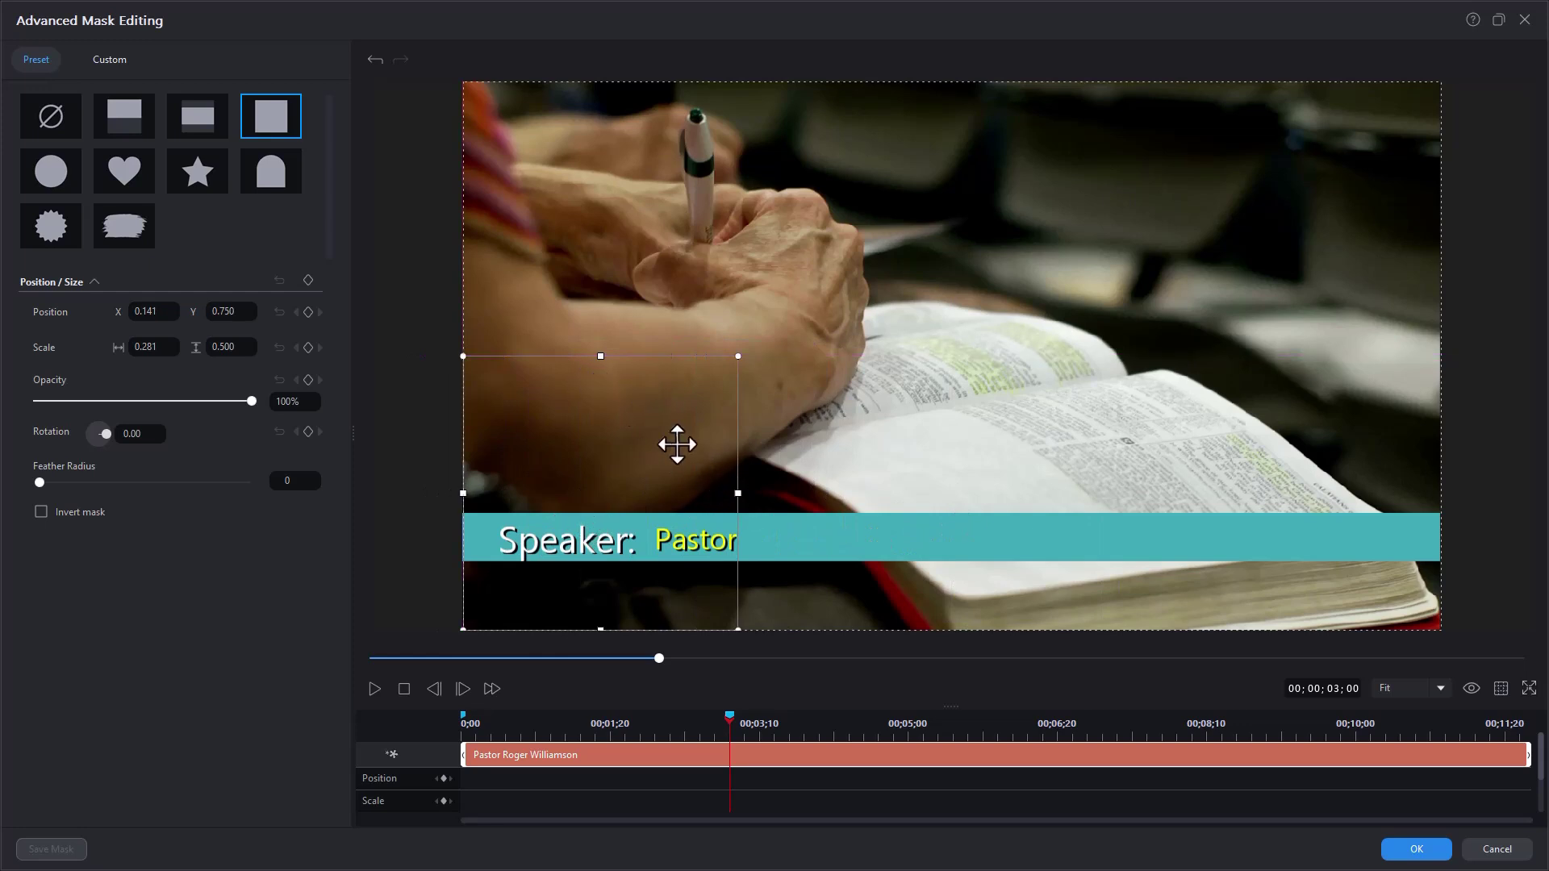
{"action": "left_click_drag", "start_coordinate": [738, 493], "coordinate": [1376, 488]}
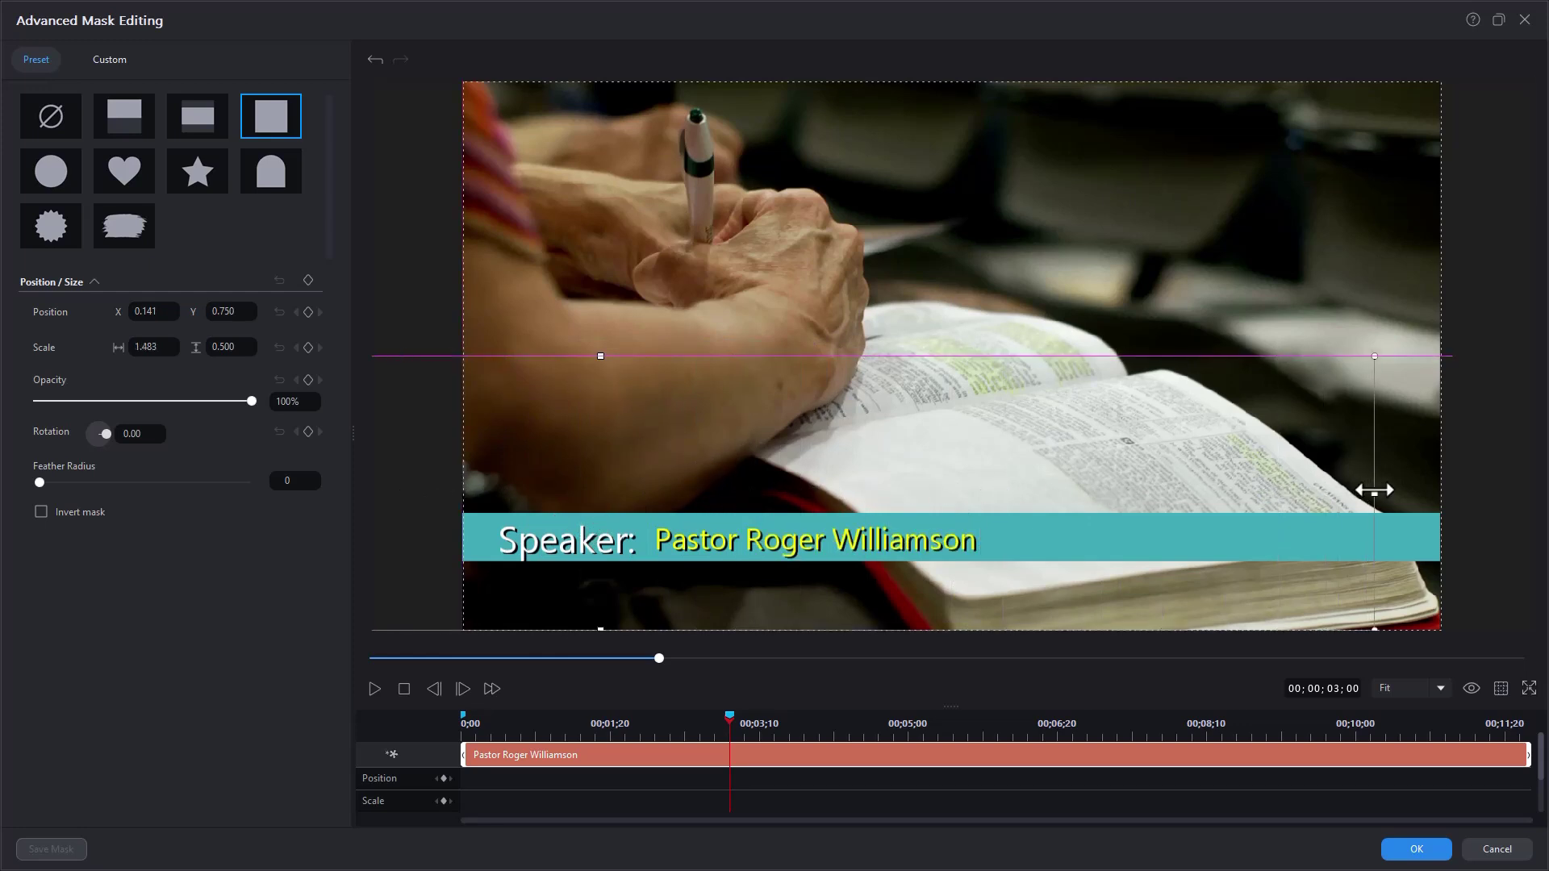
{"action": "left_click_drag", "start_coordinate": [1001, 432], "coordinate": [277, 433]}
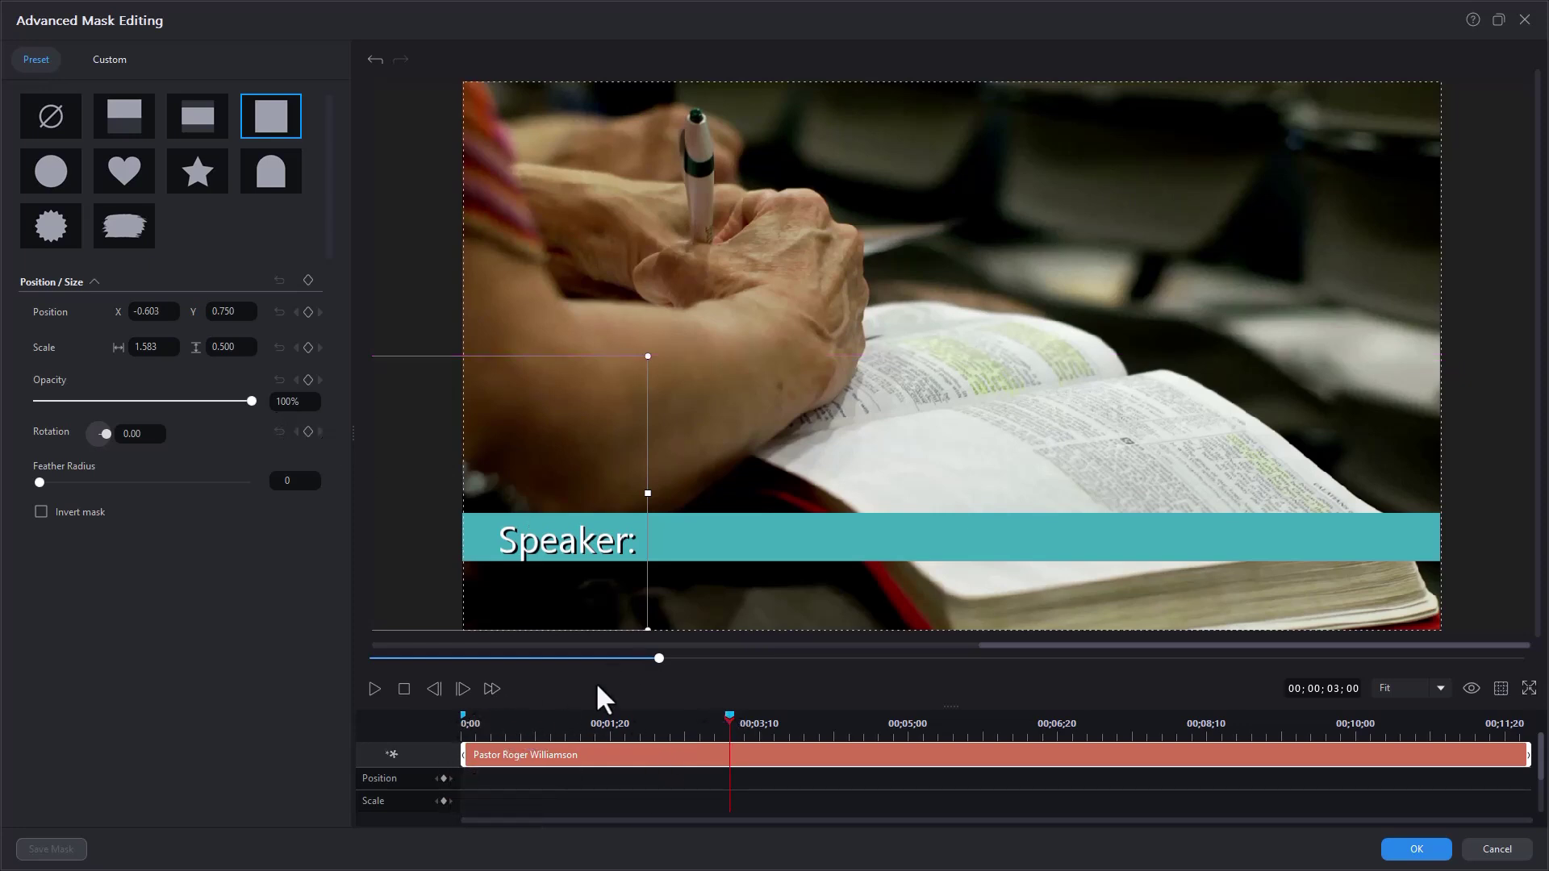
{"action": "left_click_drag", "start_coordinate": [660, 657], "coordinate": [371, 658]}
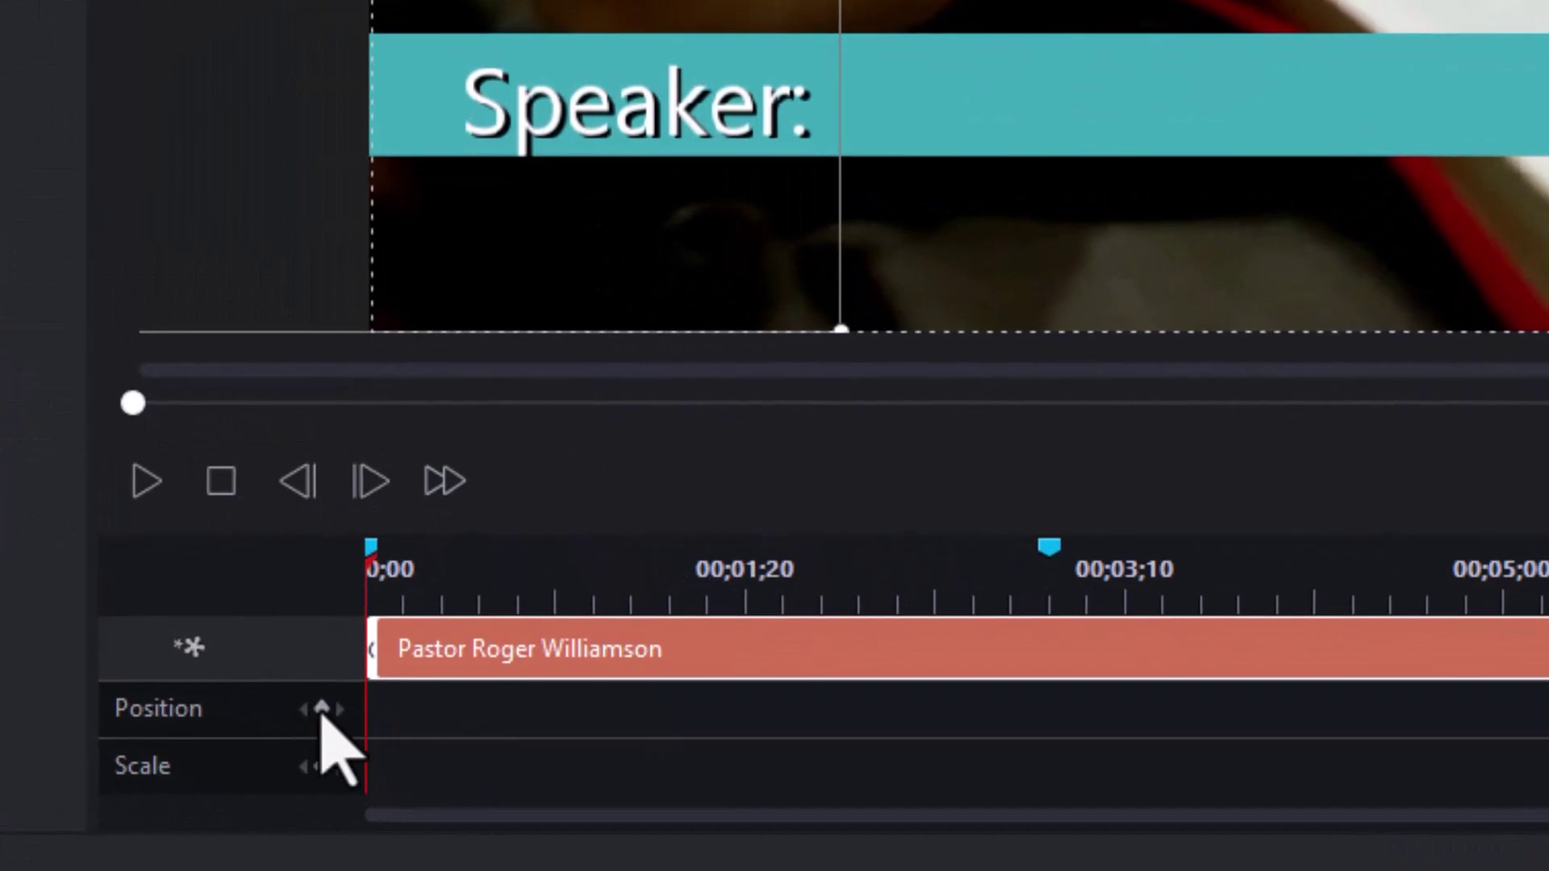
{"action": "left_click", "coordinate": [321, 709]}
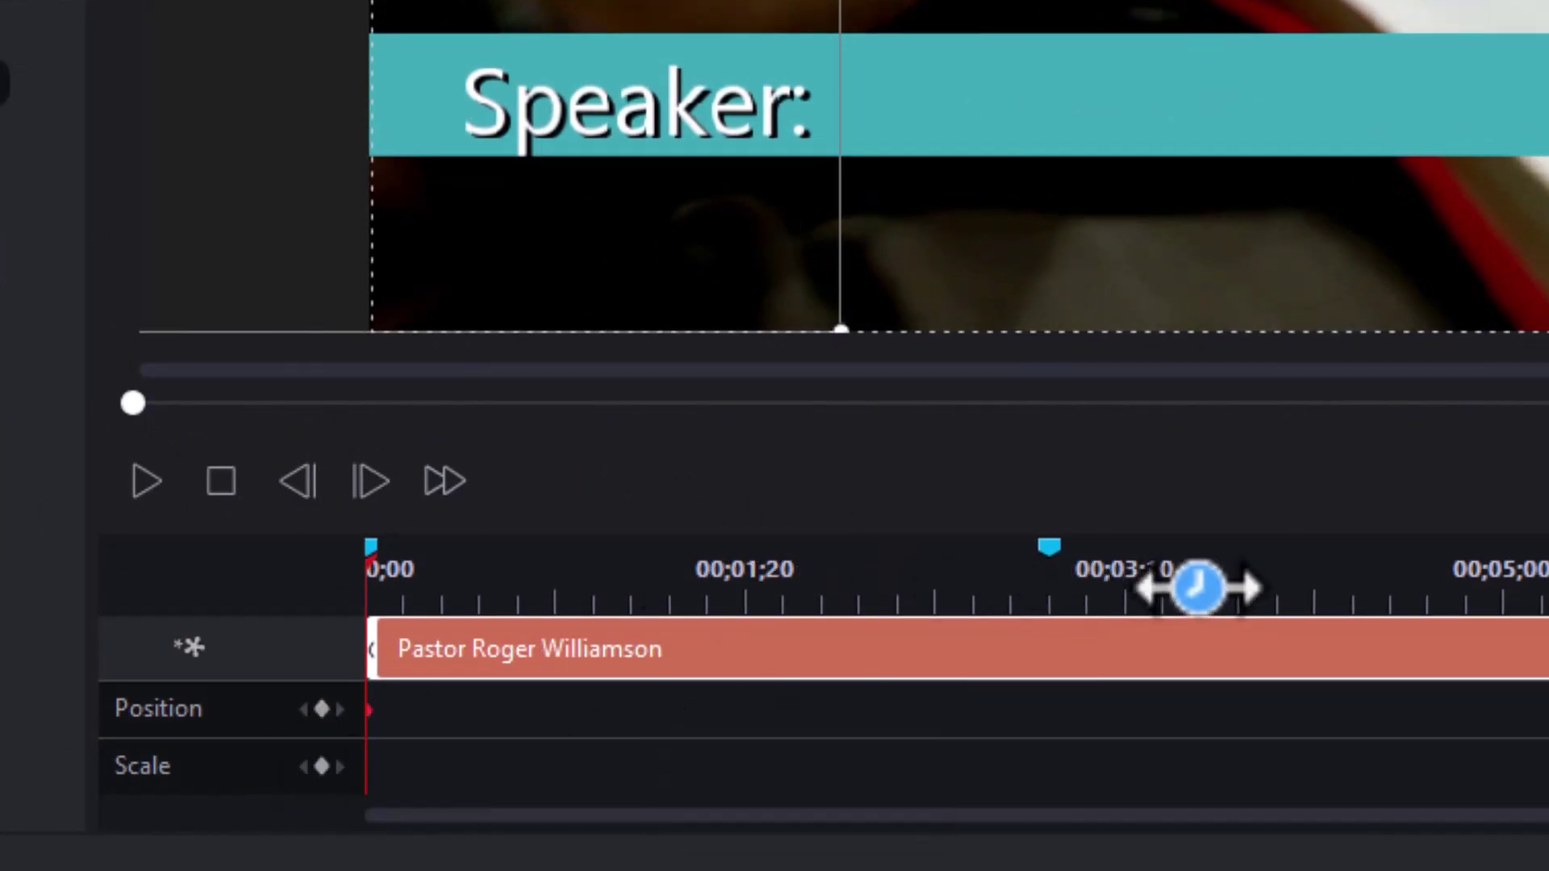
- Add a mask keyframe near three seconds revealing the name, then preview the typing animation from the start
{"action": "left_click", "coordinate": [1050, 556]}
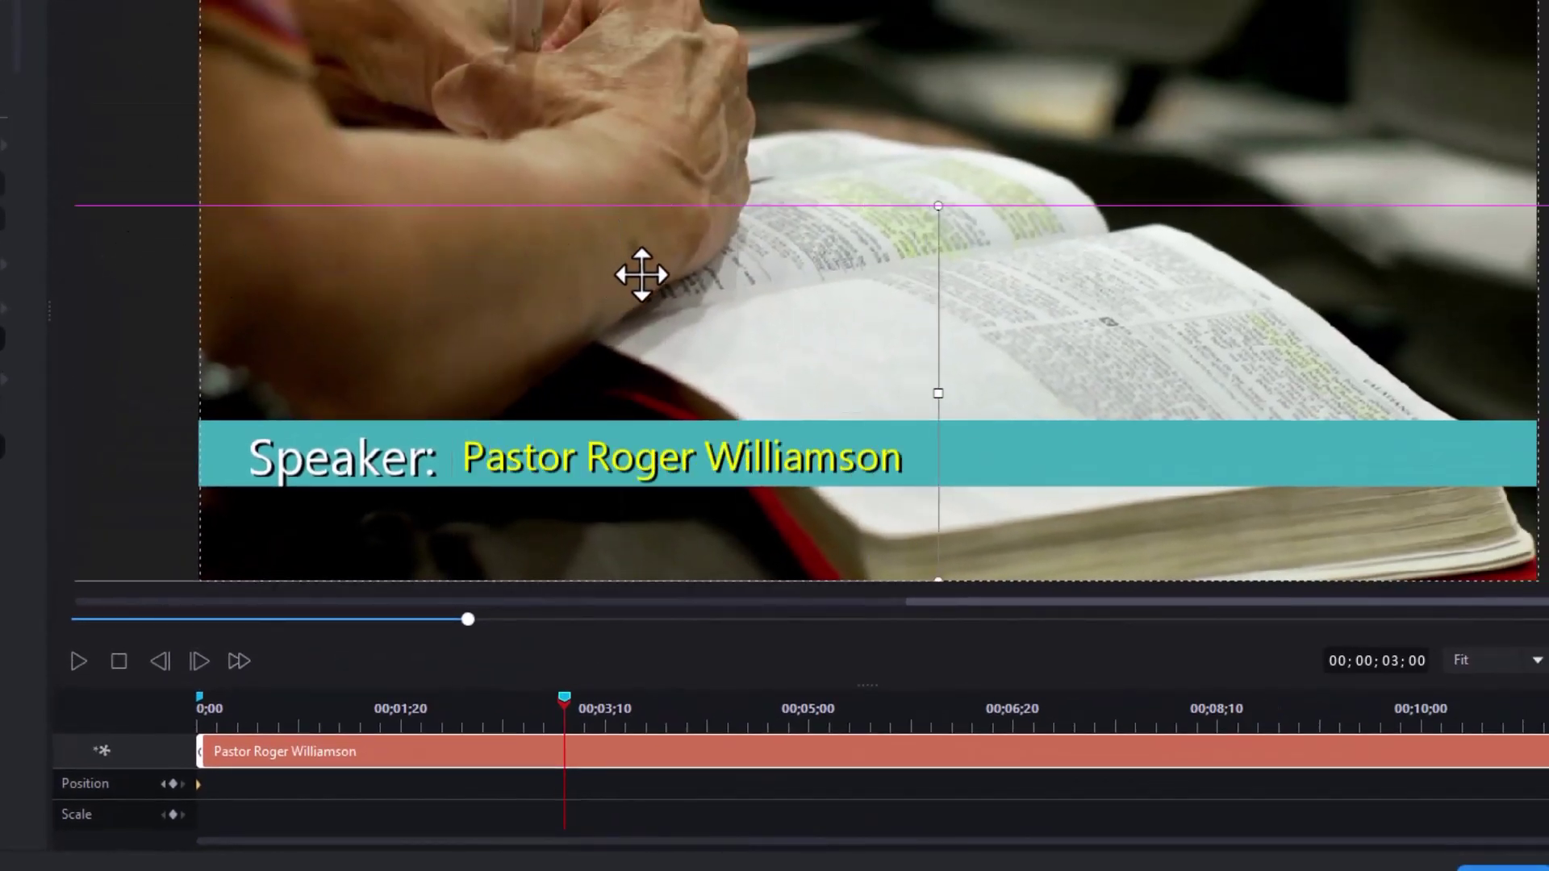
{"action": "left_click_drag", "start_coordinate": [764, 281], "coordinate": [704, 274]}
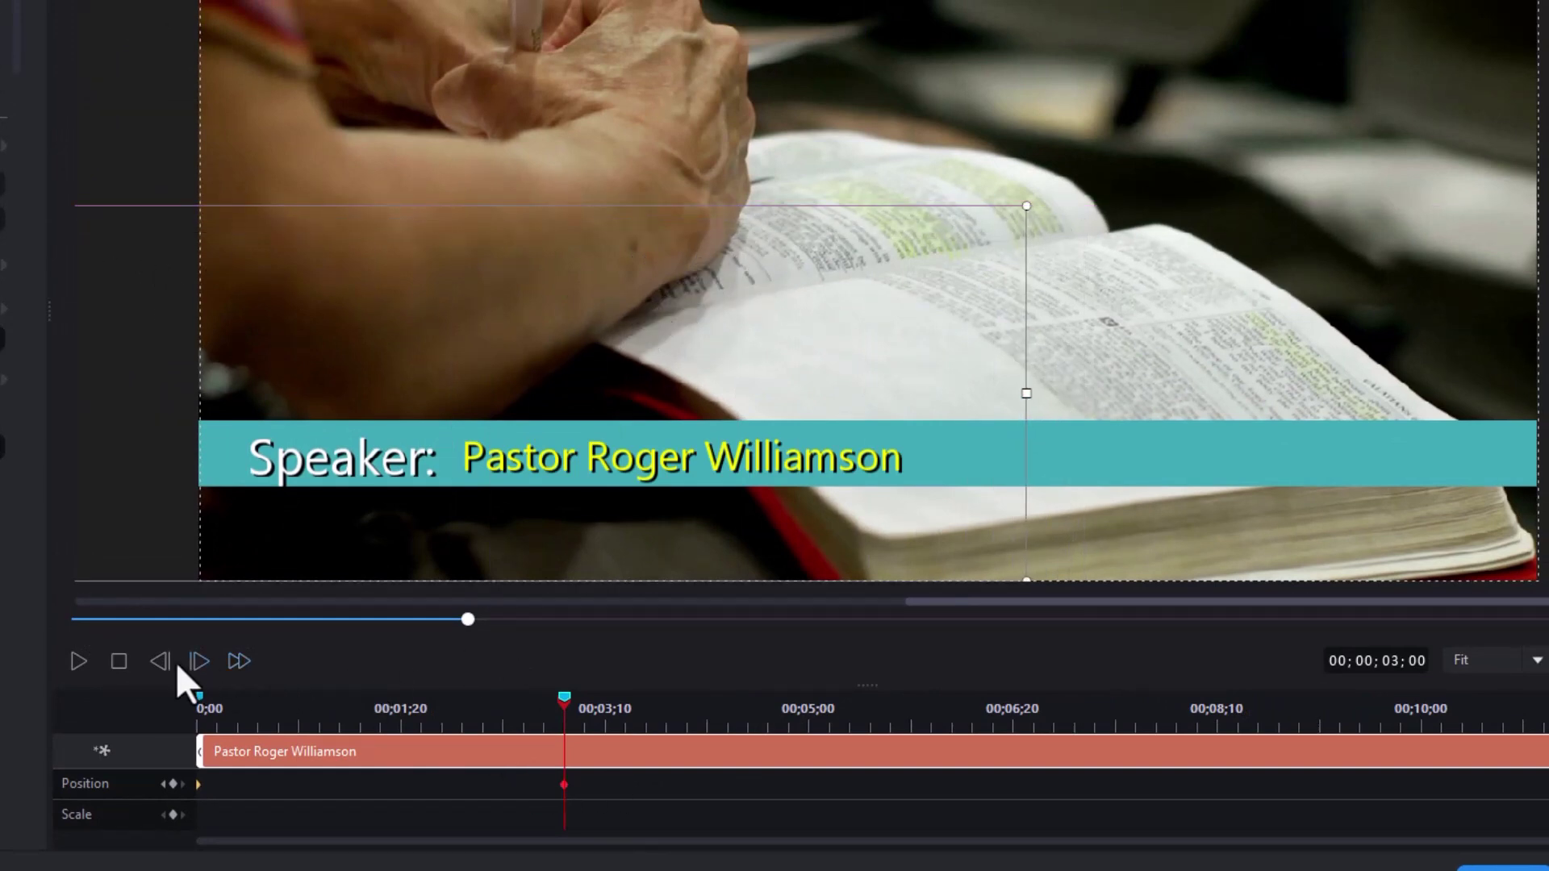
{"action": "left_click", "coordinate": [111, 663]}
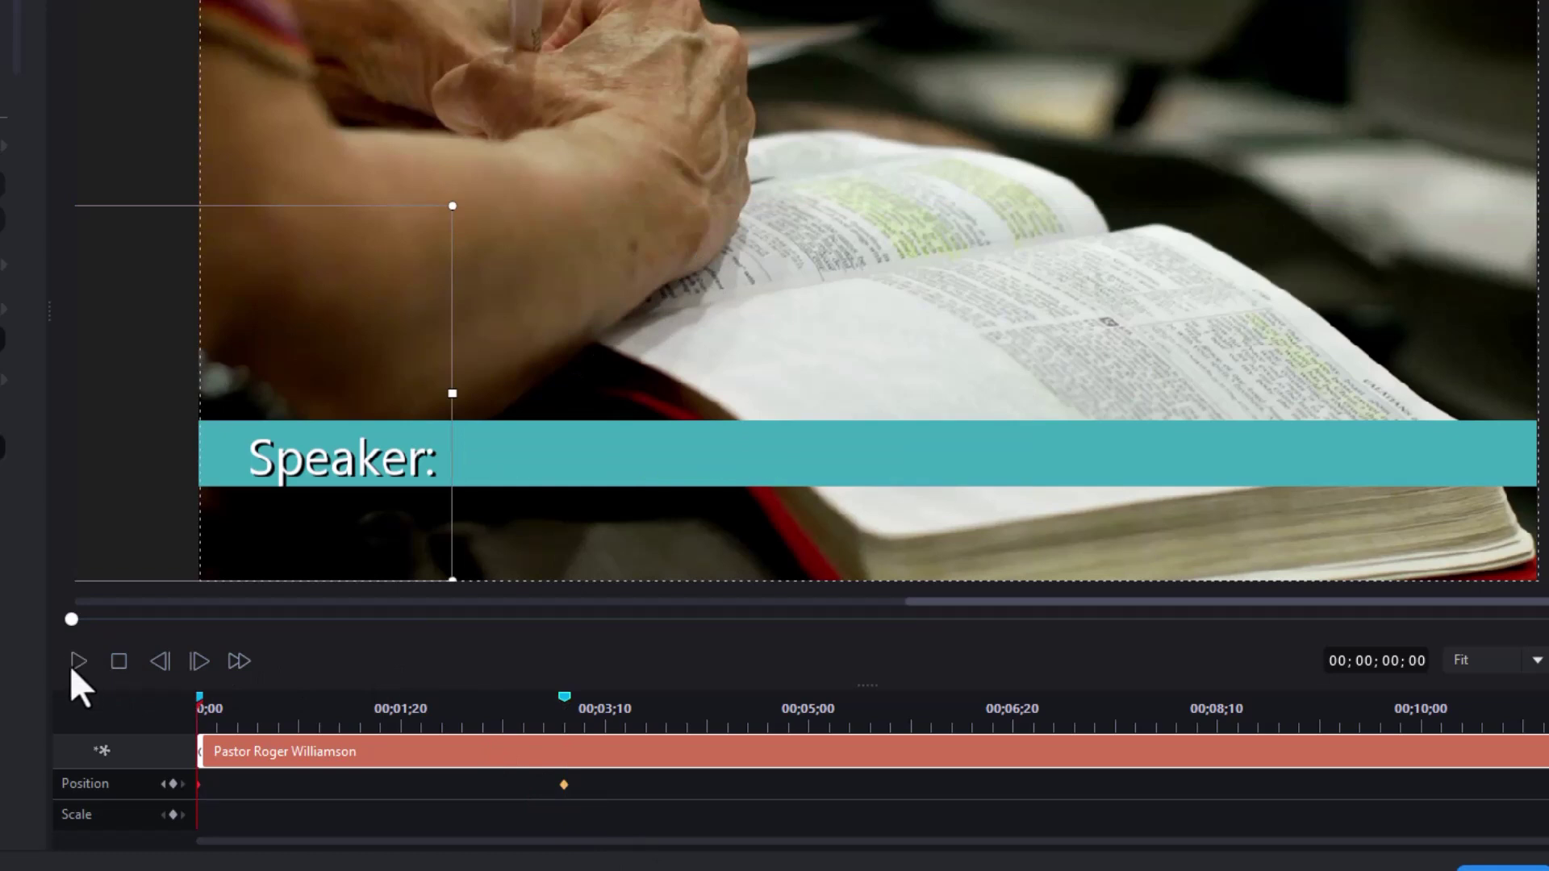
{"action": "left_click", "coordinate": [78, 662]}
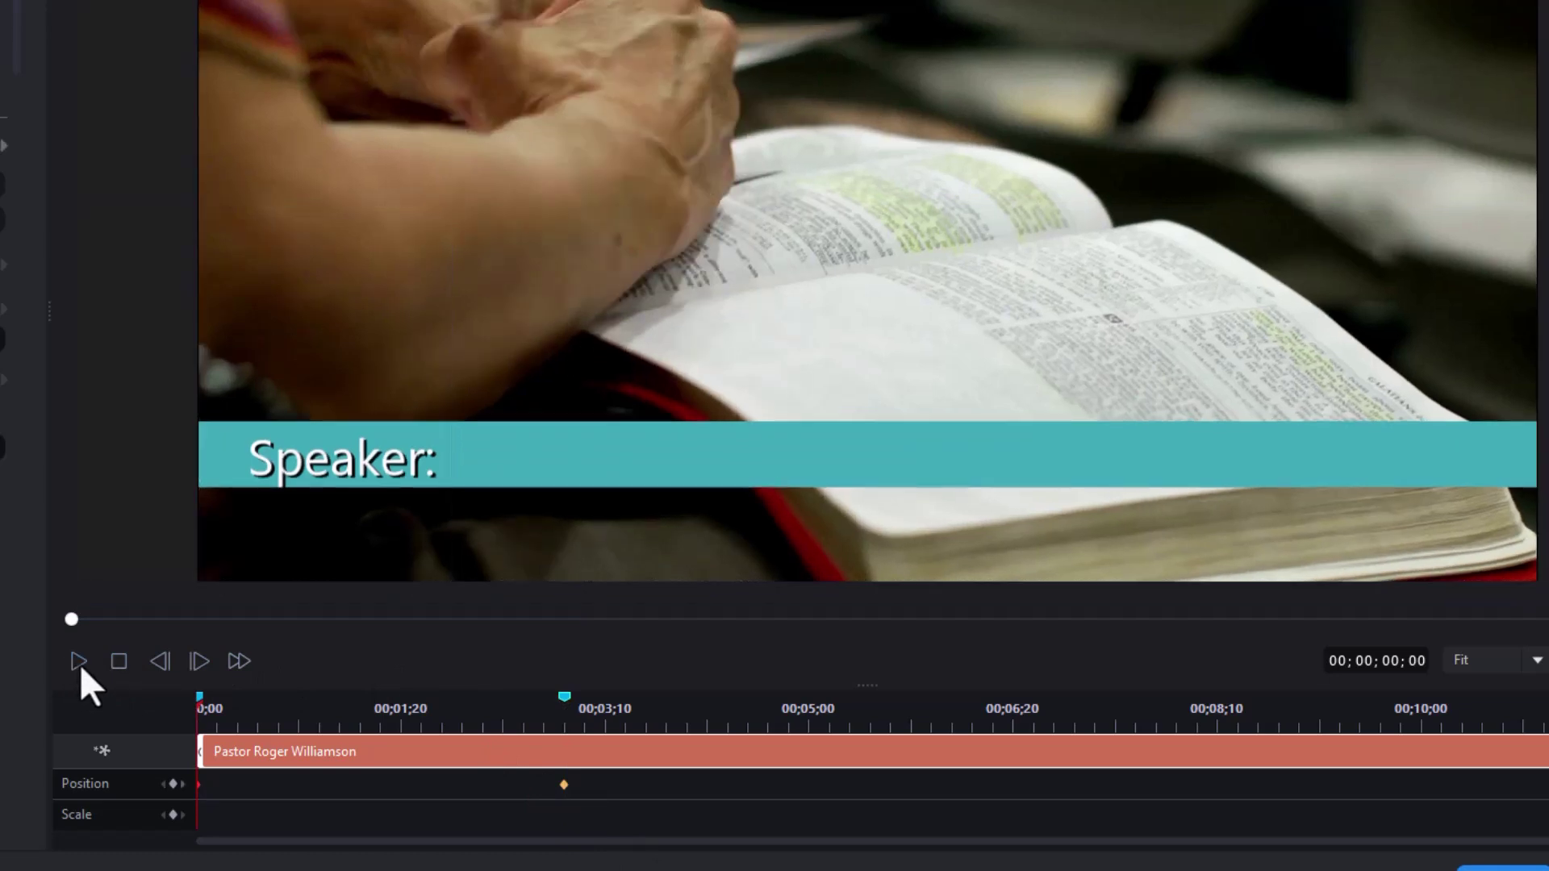
{"action": "left_click", "coordinate": [79, 661]}
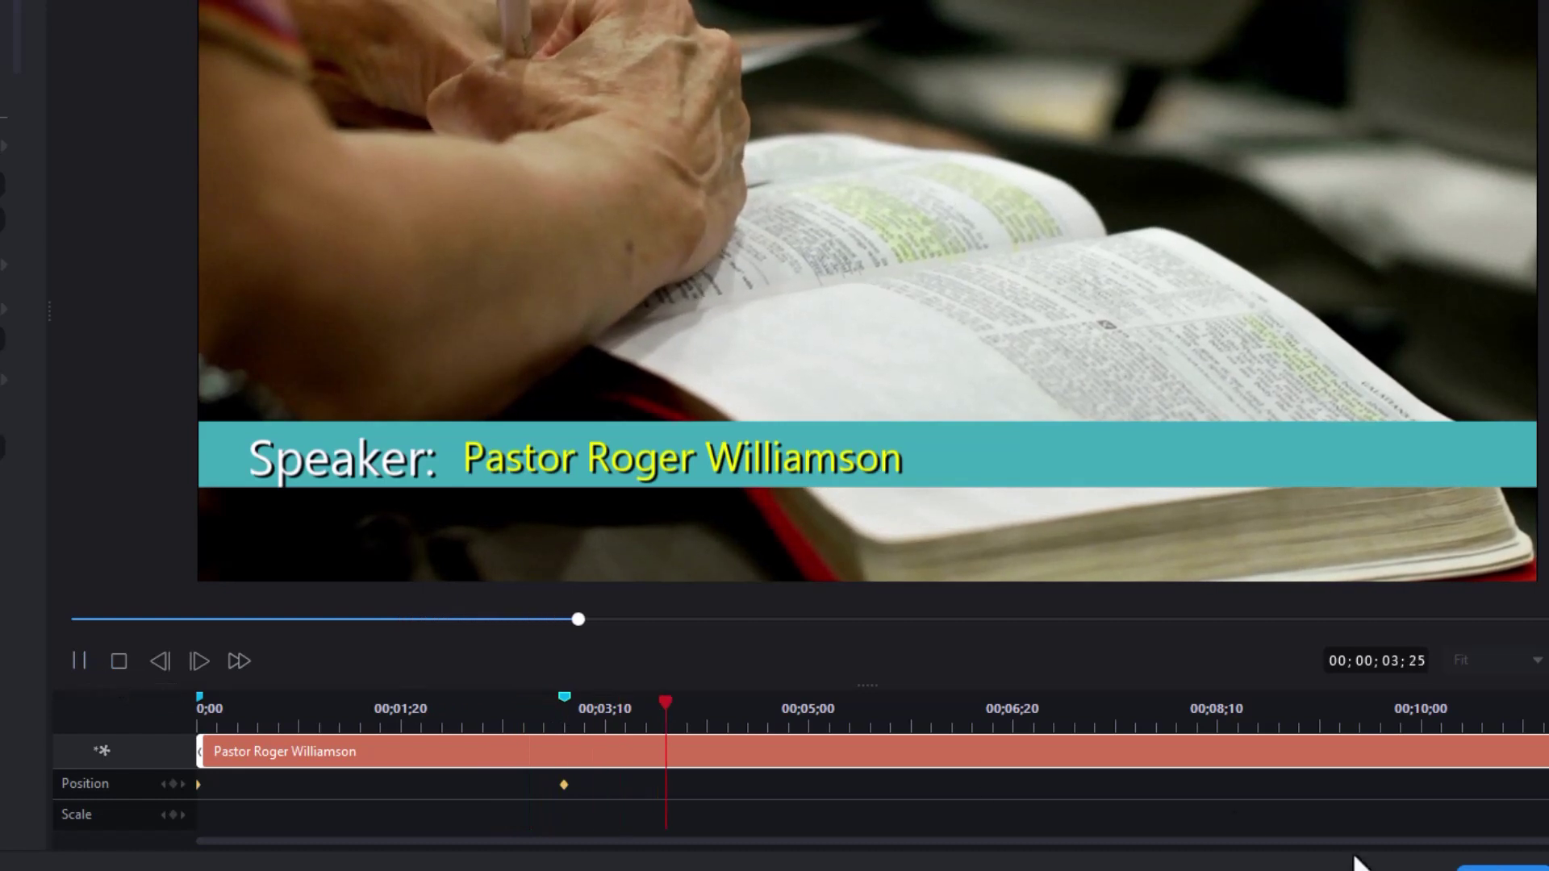
{"action": "key", "text": "space"}
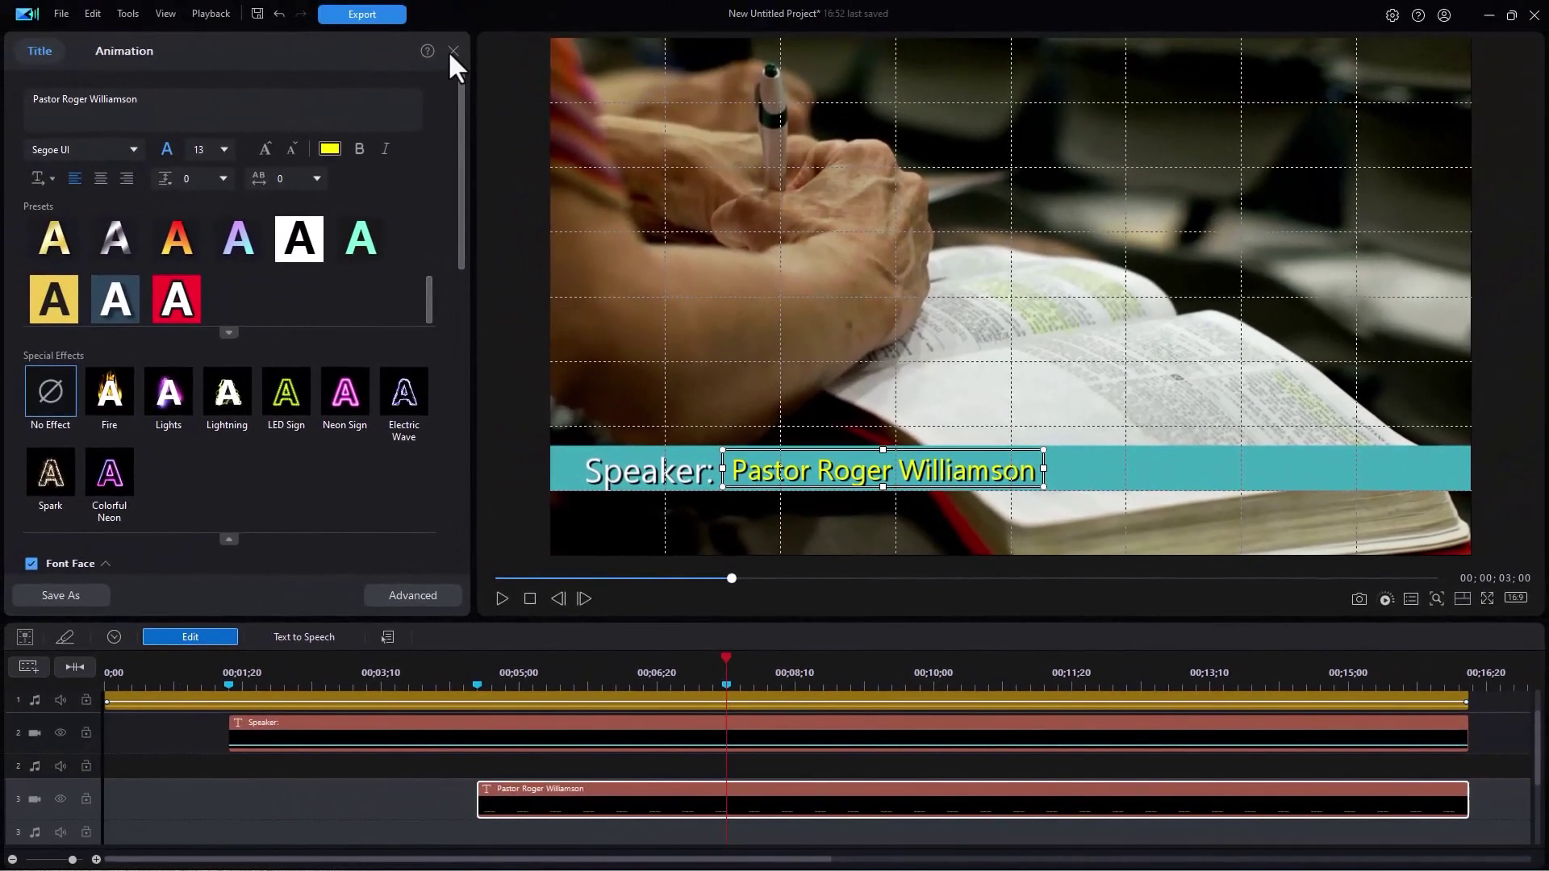
- Filter media to Images Only, put chlogo.png on track 4, and stretch it to the timeline's end
{"action": "left_click", "coordinate": [453, 51]}
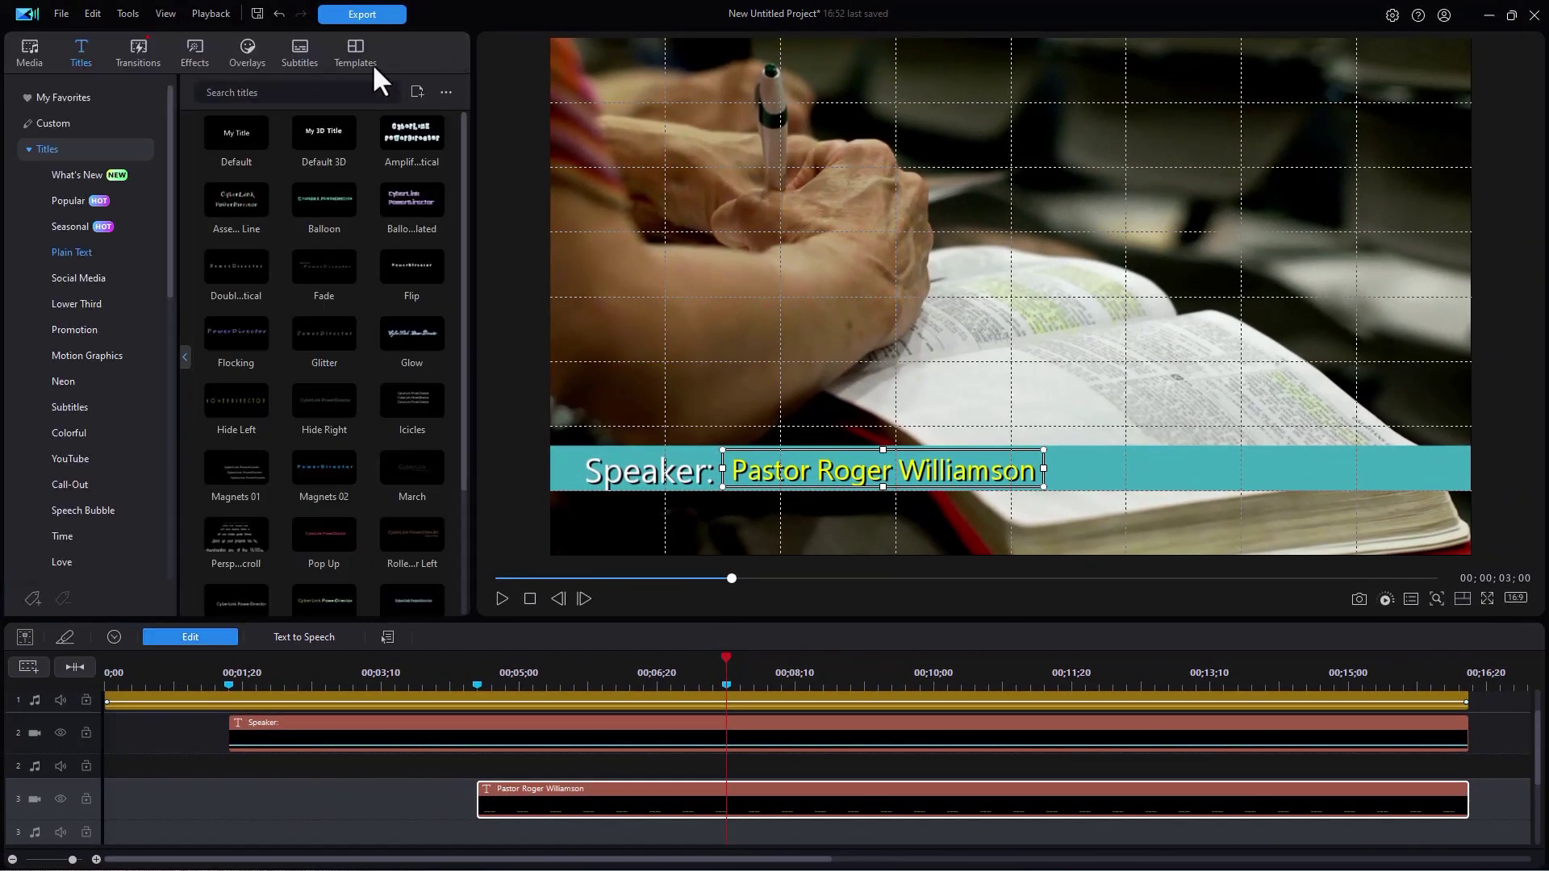
{"action": "left_click", "coordinate": [31, 54]}
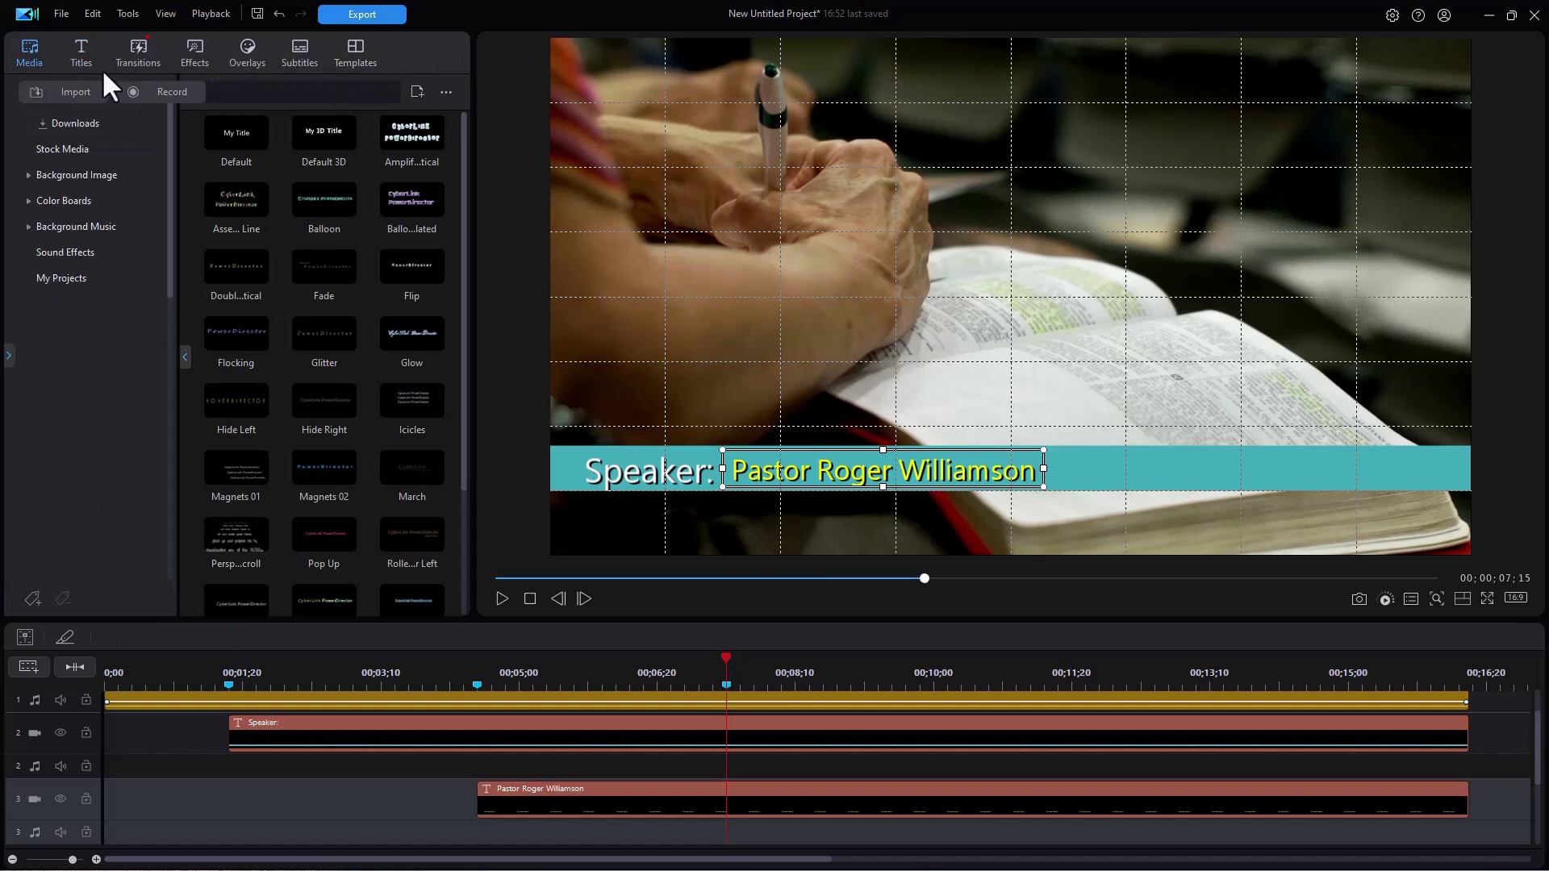
{"action": "left_click", "coordinate": [416, 92]}
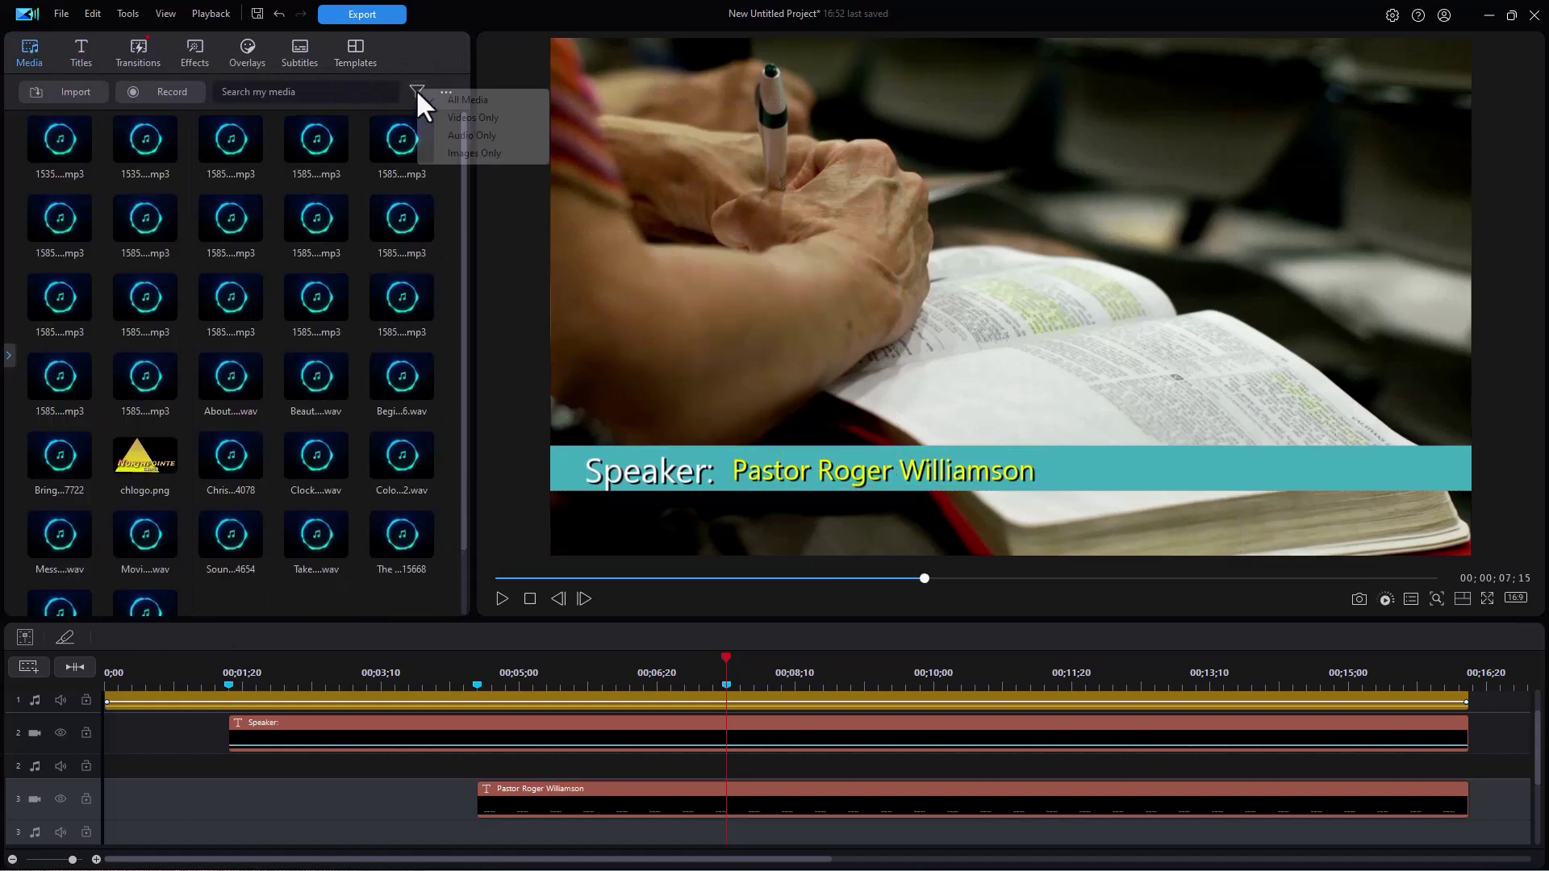
{"action": "left_click", "coordinate": [470, 153]}
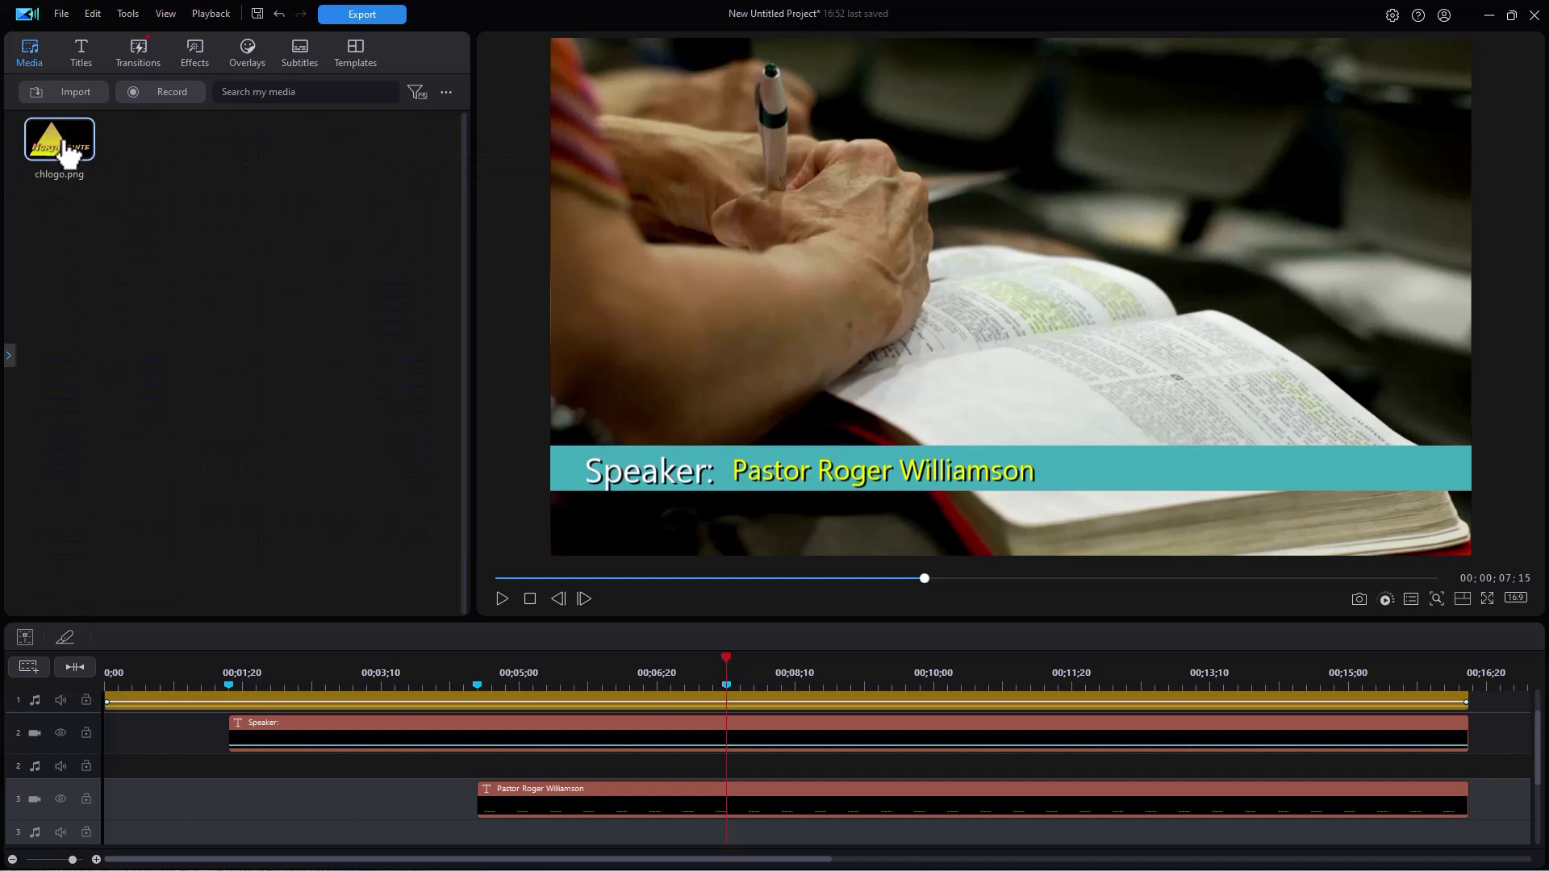
{"action": "left_click_drag", "start_coordinate": [68, 154], "coordinate": [319, 822]}
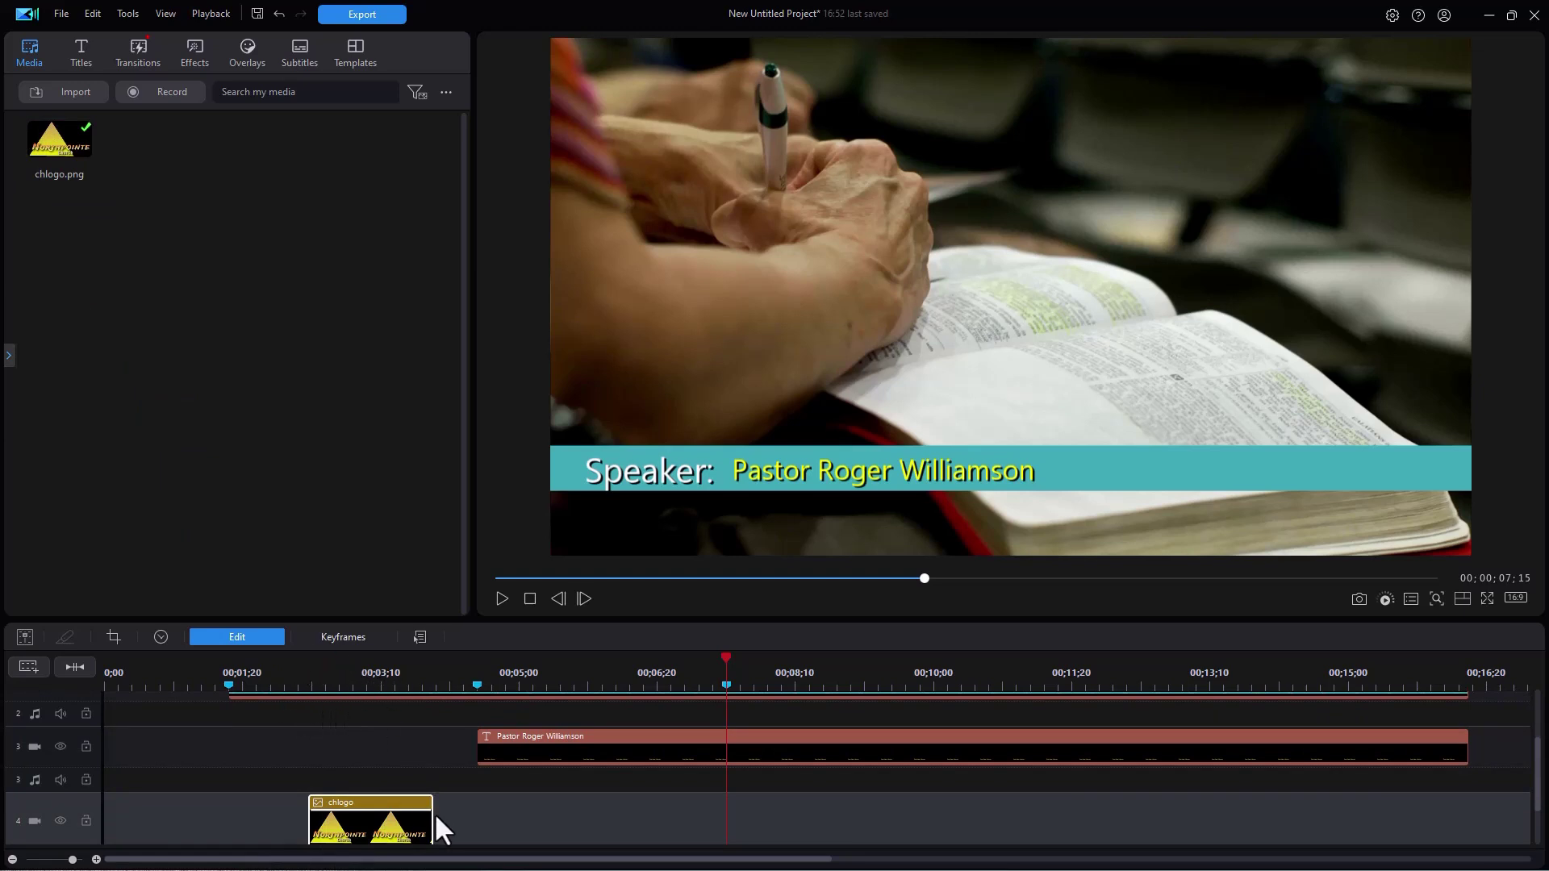
{"action": "left_click_drag", "start_coordinate": [431, 812], "coordinate": [1466, 789]}
{"action": "left_click", "coordinate": [336, 792]}
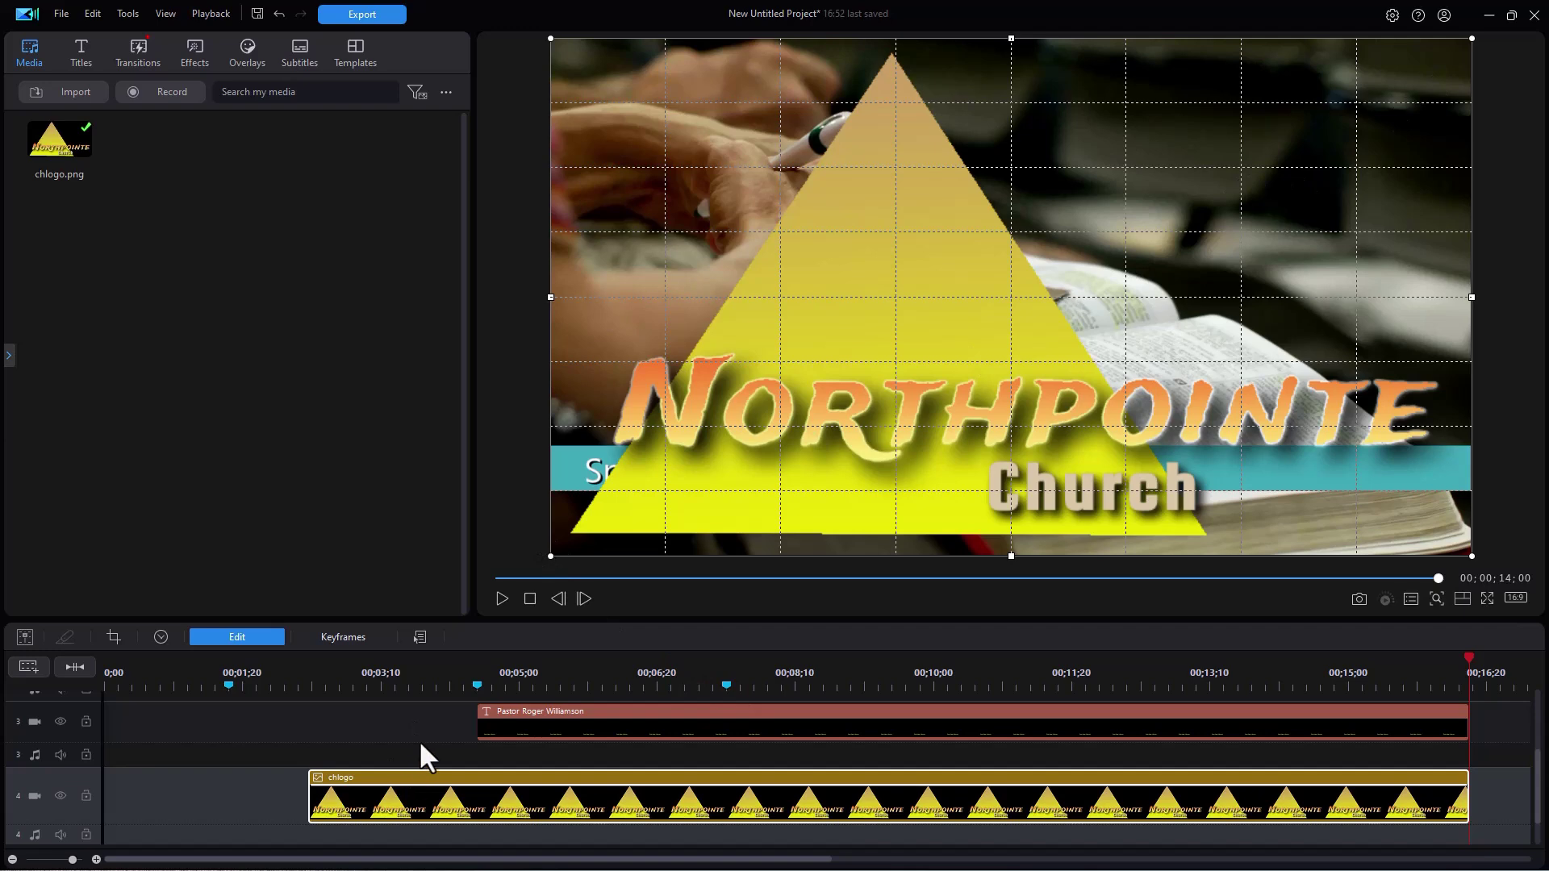
- Shrink the chlogo.png logo and set it on the teal bar just right of 'Speaker:'
{"action": "key", "text": "Home"}
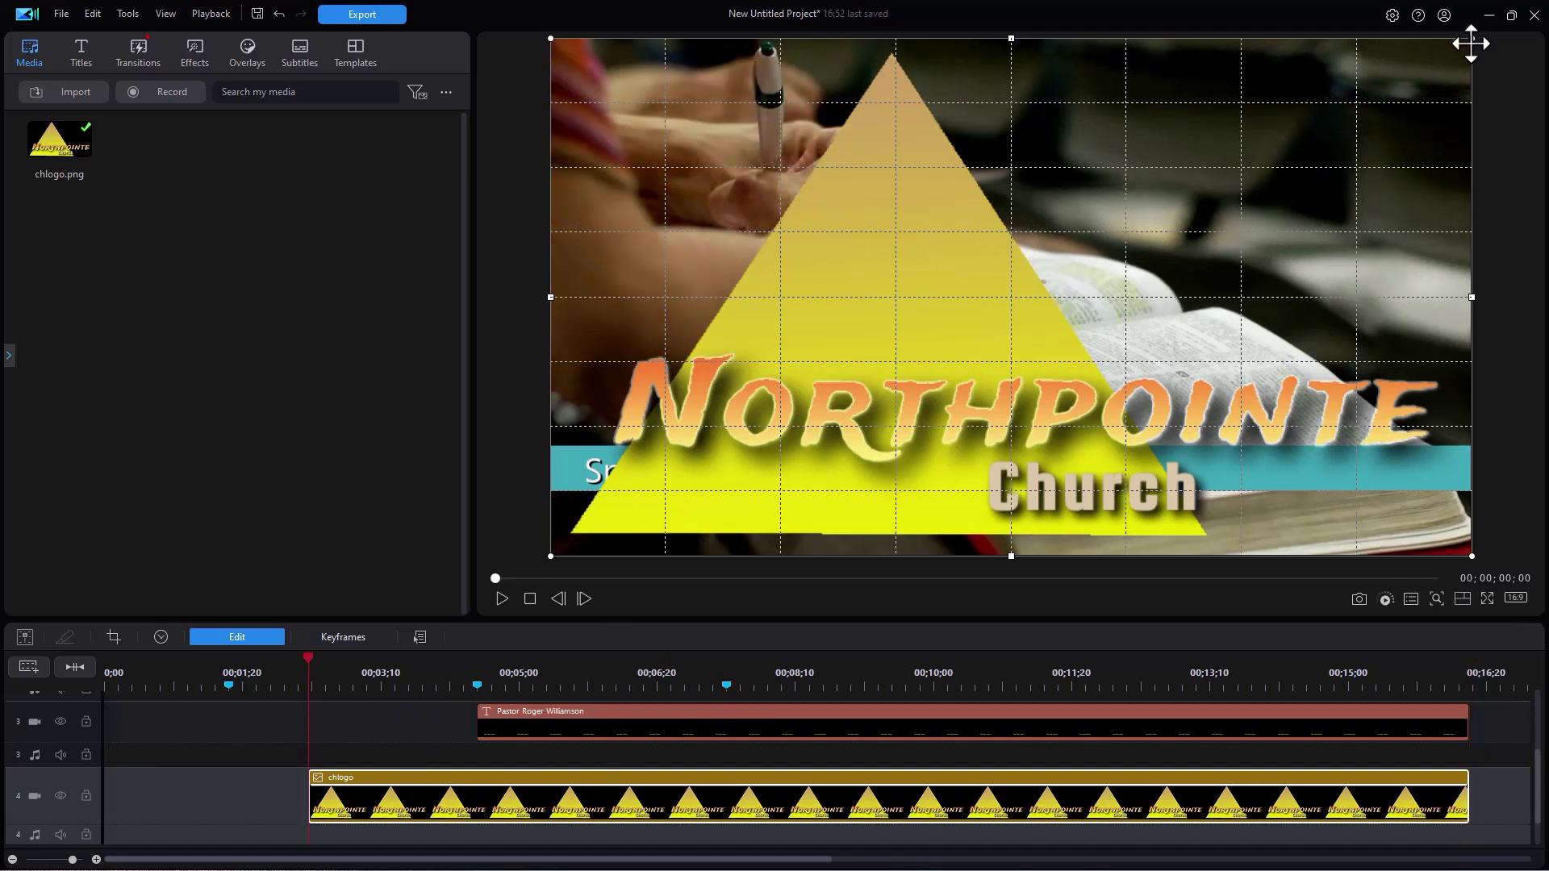
{"action": "left_click_drag", "start_coordinate": [1470, 39], "coordinate": [786, 446]}
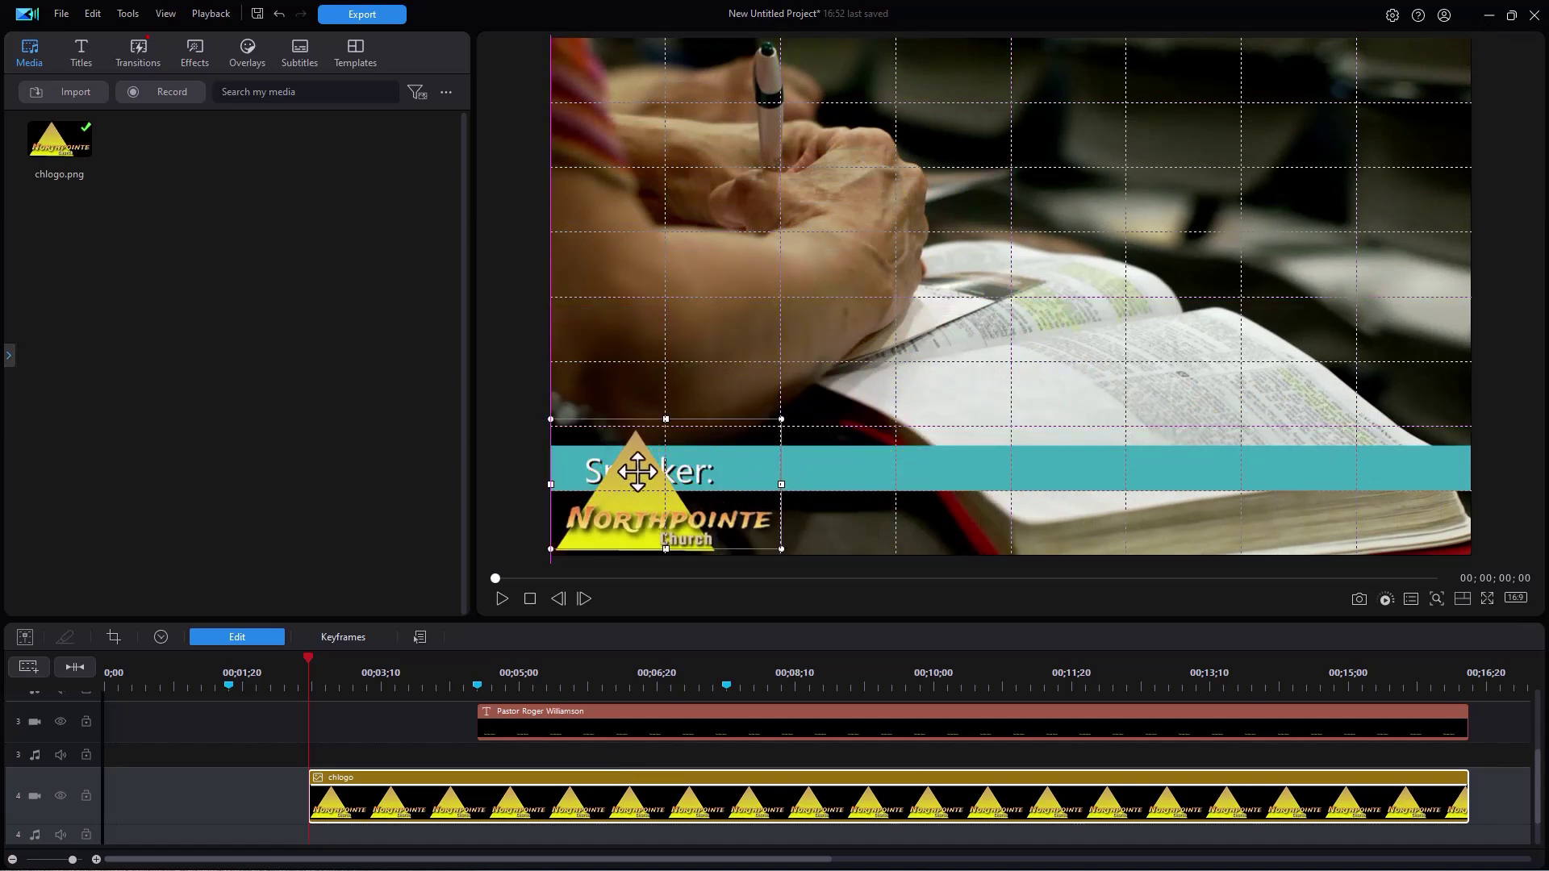
{"action": "left_click_drag", "start_coordinate": [627, 486], "coordinate": [785, 436]}
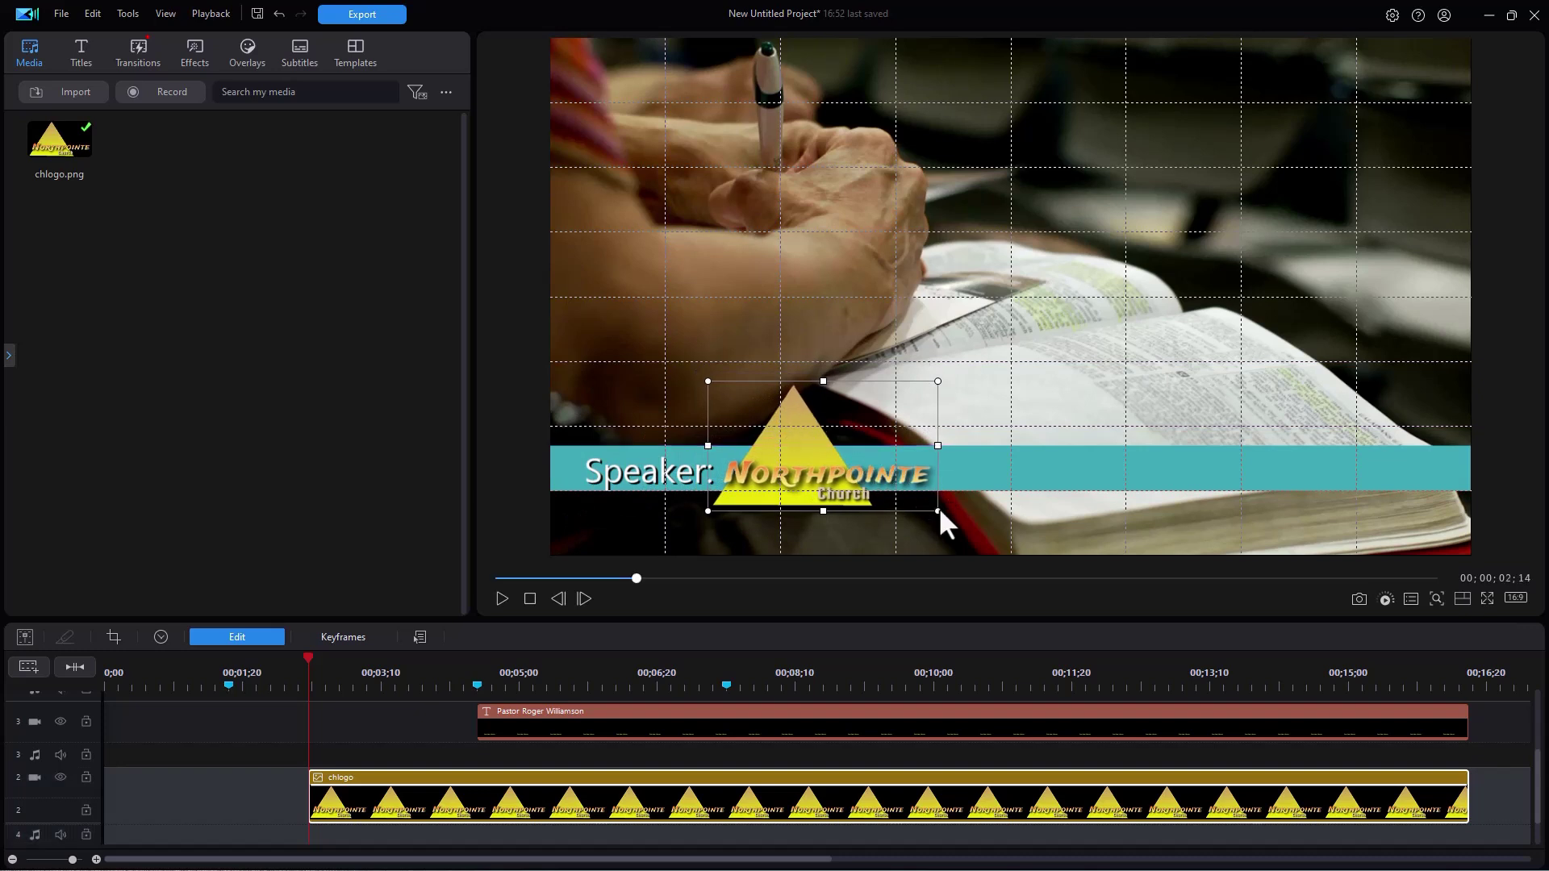
{"action": "left_click_drag", "start_coordinate": [937, 511], "coordinate": [953, 518]}
{"action": "left_click_drag", "start_coordinate": [816, 466], "coordinate": [780, 434]}
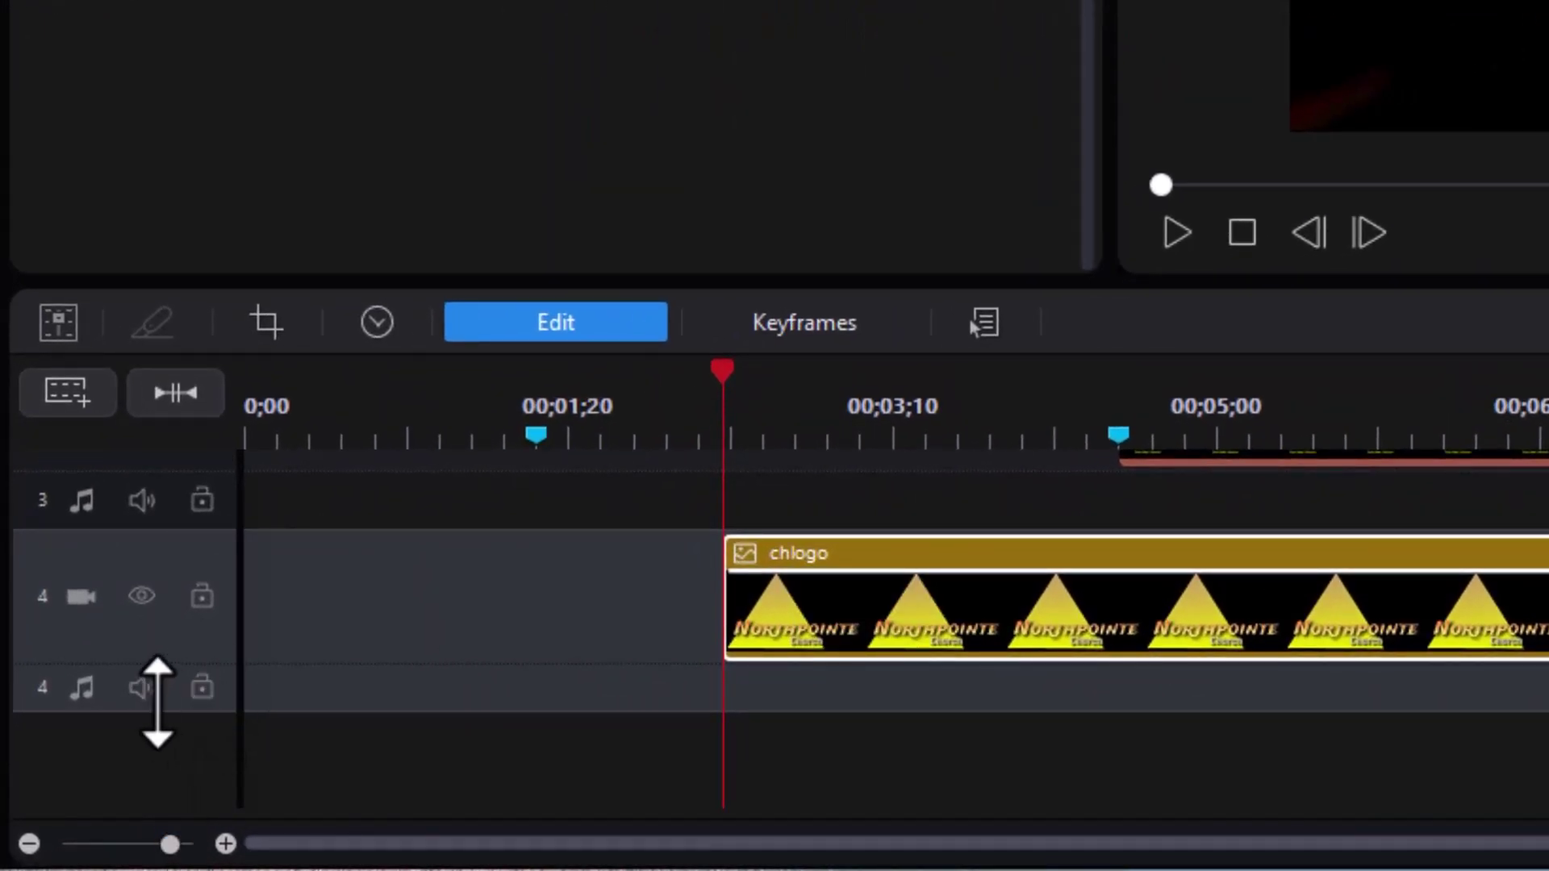
- Enlarge the logo track and drag its starting opacity keyframe down to fully transparent
{"action": "left_click_drag", "start_coordinate": [172, 677], "coordinate": [153, 843]}
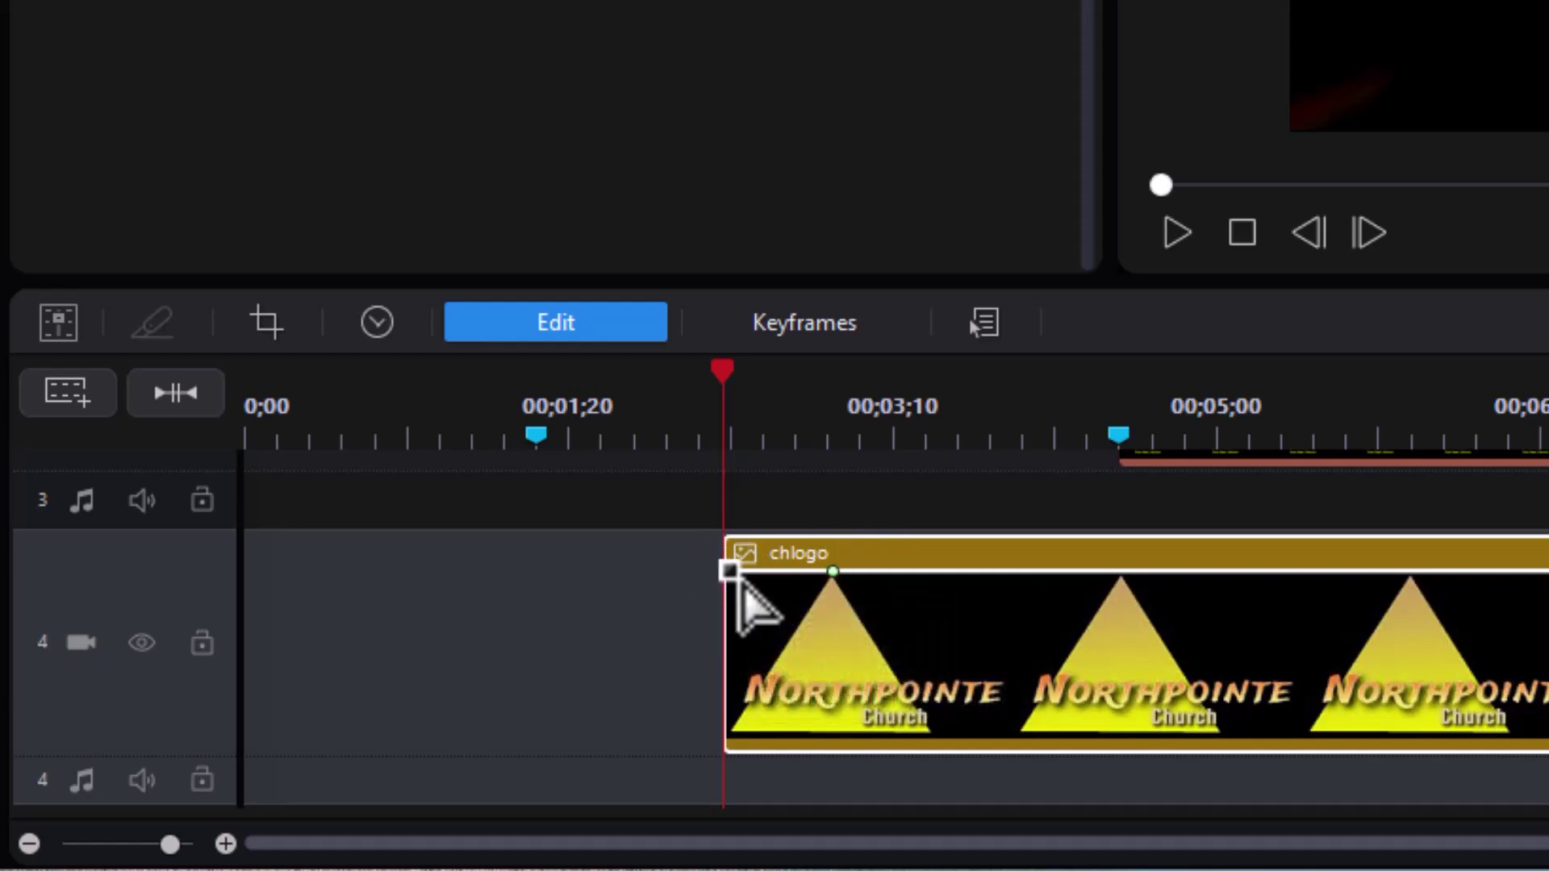
{"action": "left_click", "coordinate": [742, 579]}
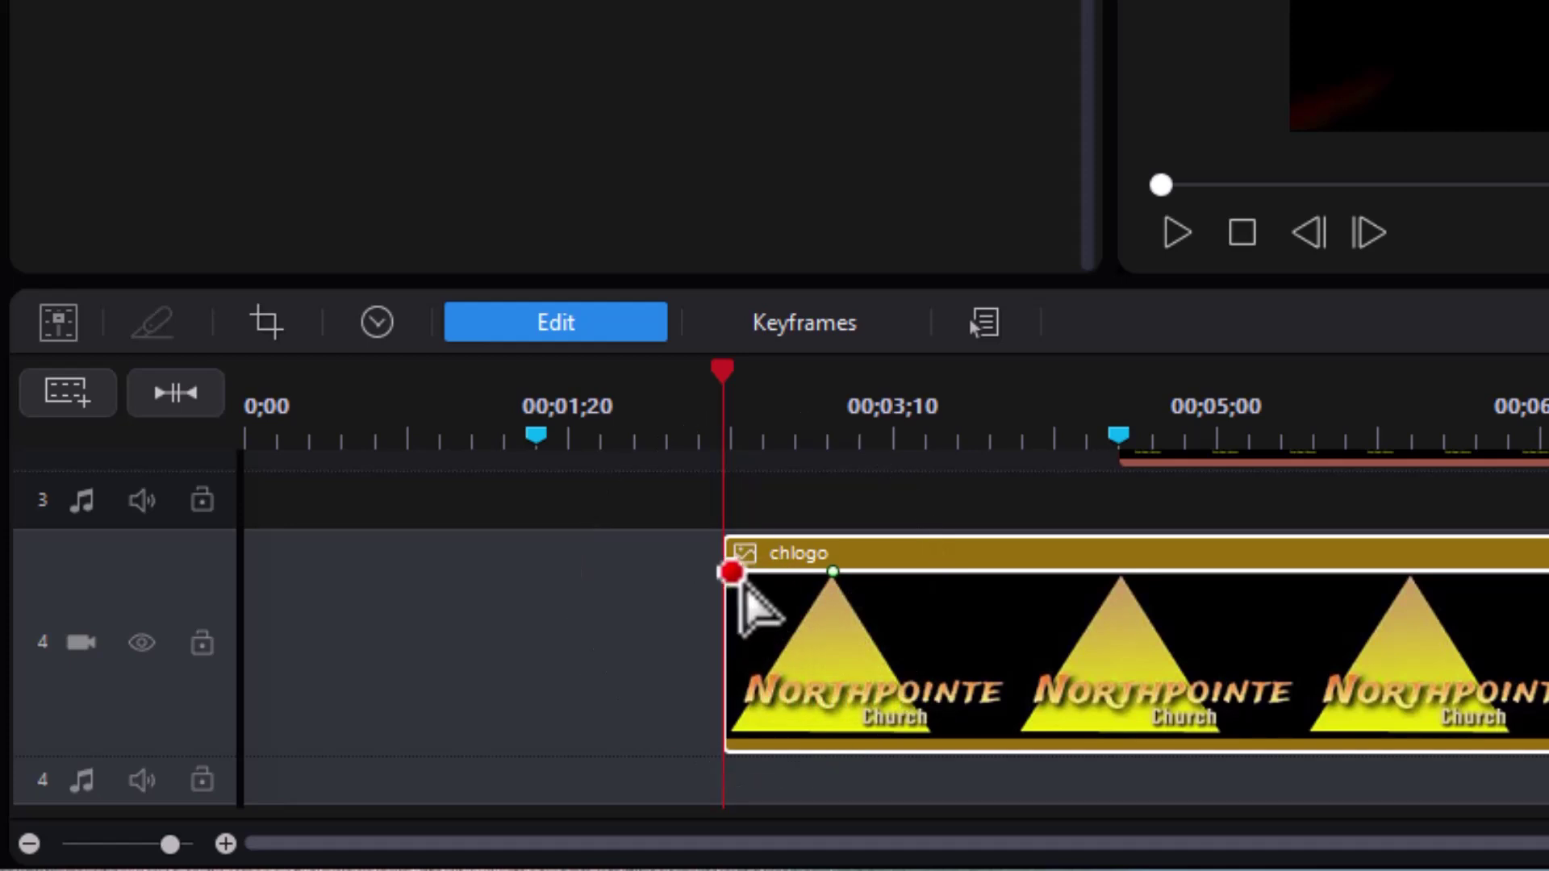
{"action": "left_click_drag", "start_coordinate": [740, 581], "coordinate": [699, 758]}
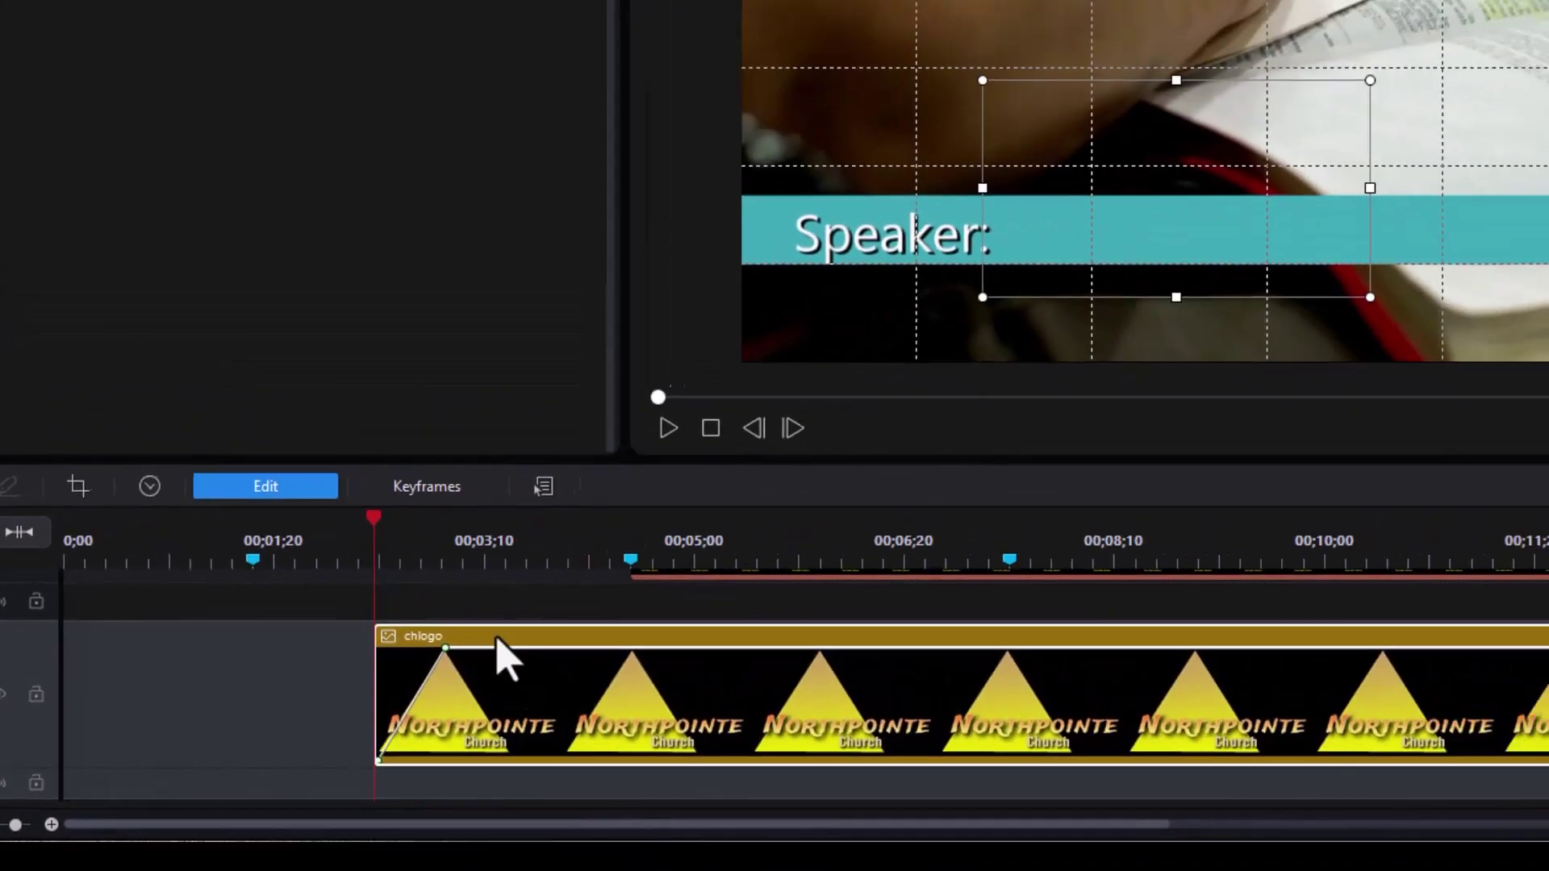
{"action": "key", "text": "space"}
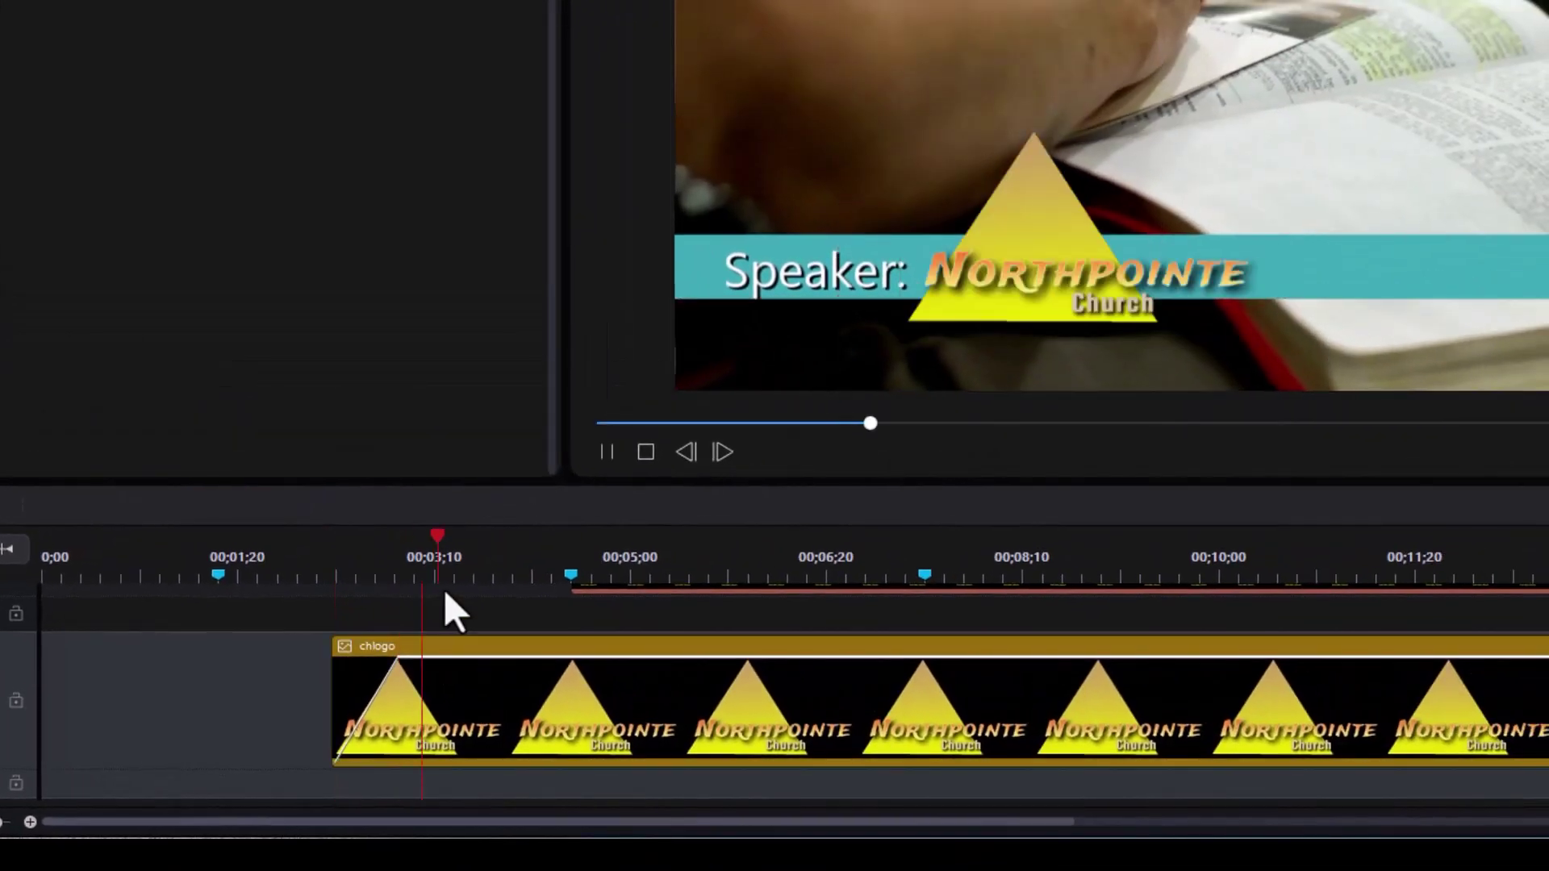
{"action": "key", "text": "space"}
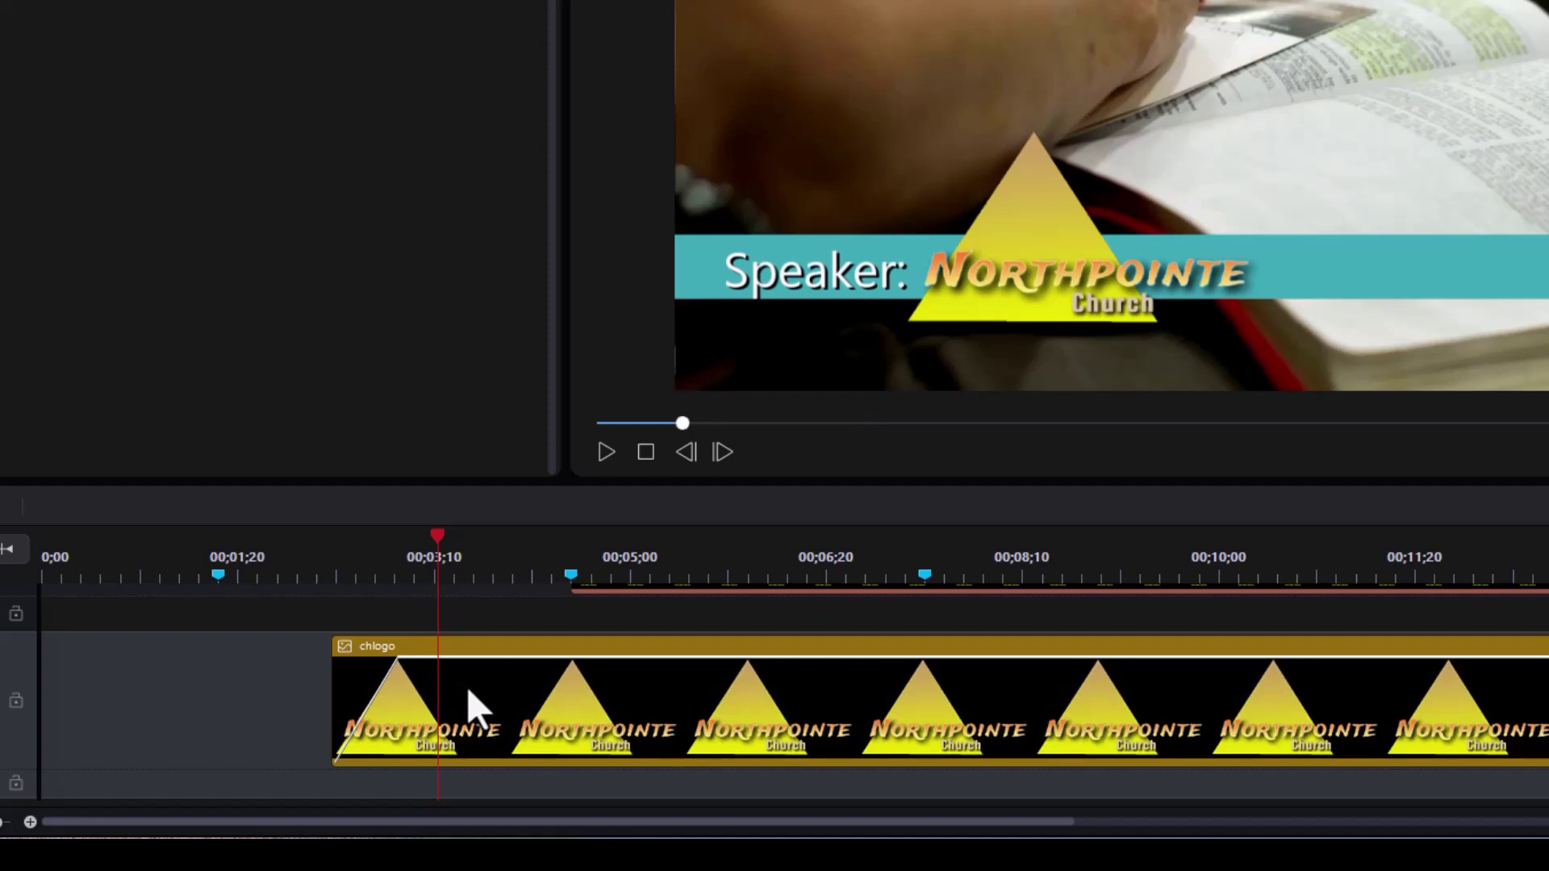
- Add a full-opacity keyframe to finish the logo fade-in, preview it, and set the marker near 00;04;15
{"action": "left_click", "coordinate": [464, 686]}
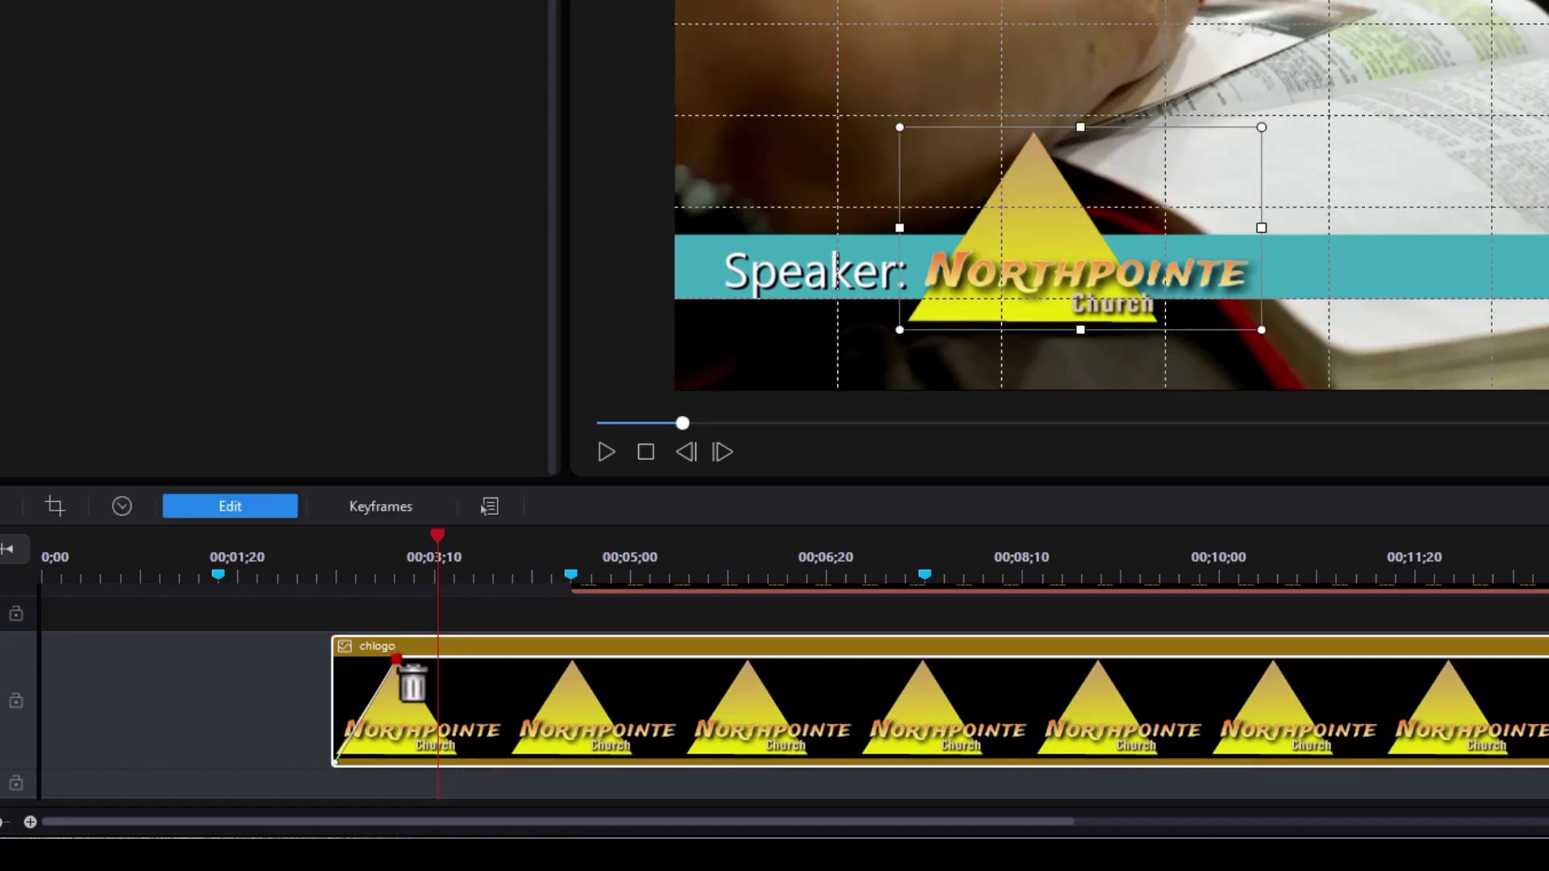
{"action": "left_click_drag", "start_coordinate": [396, 660], "coordinate": [465, 652]}
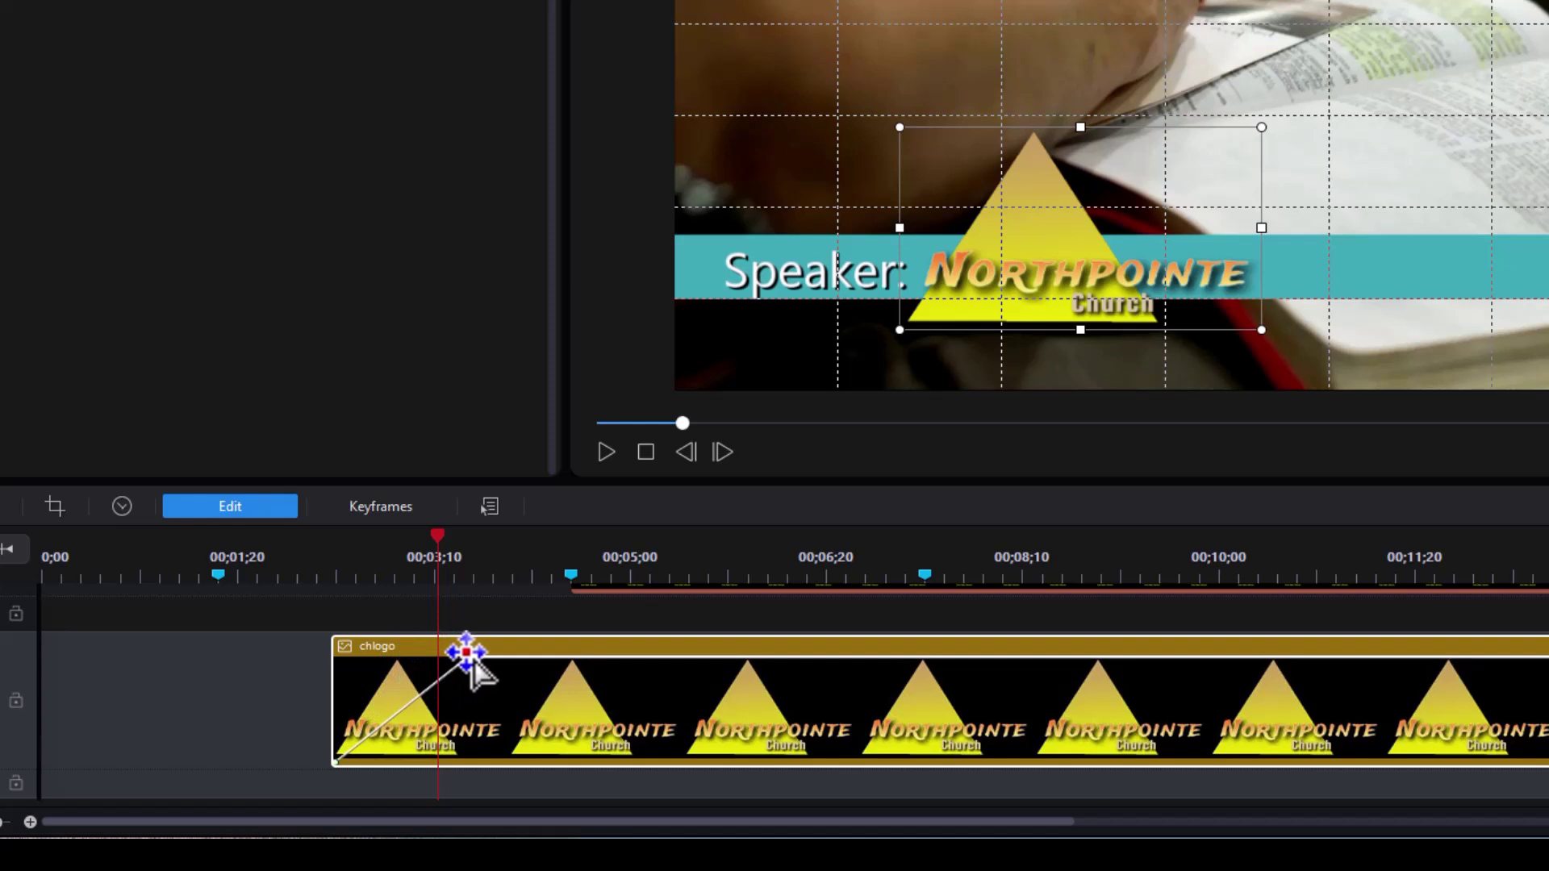
{"action": "left_click", "coordinate": [312, 553]}
{"action": "key", "text": "space"}
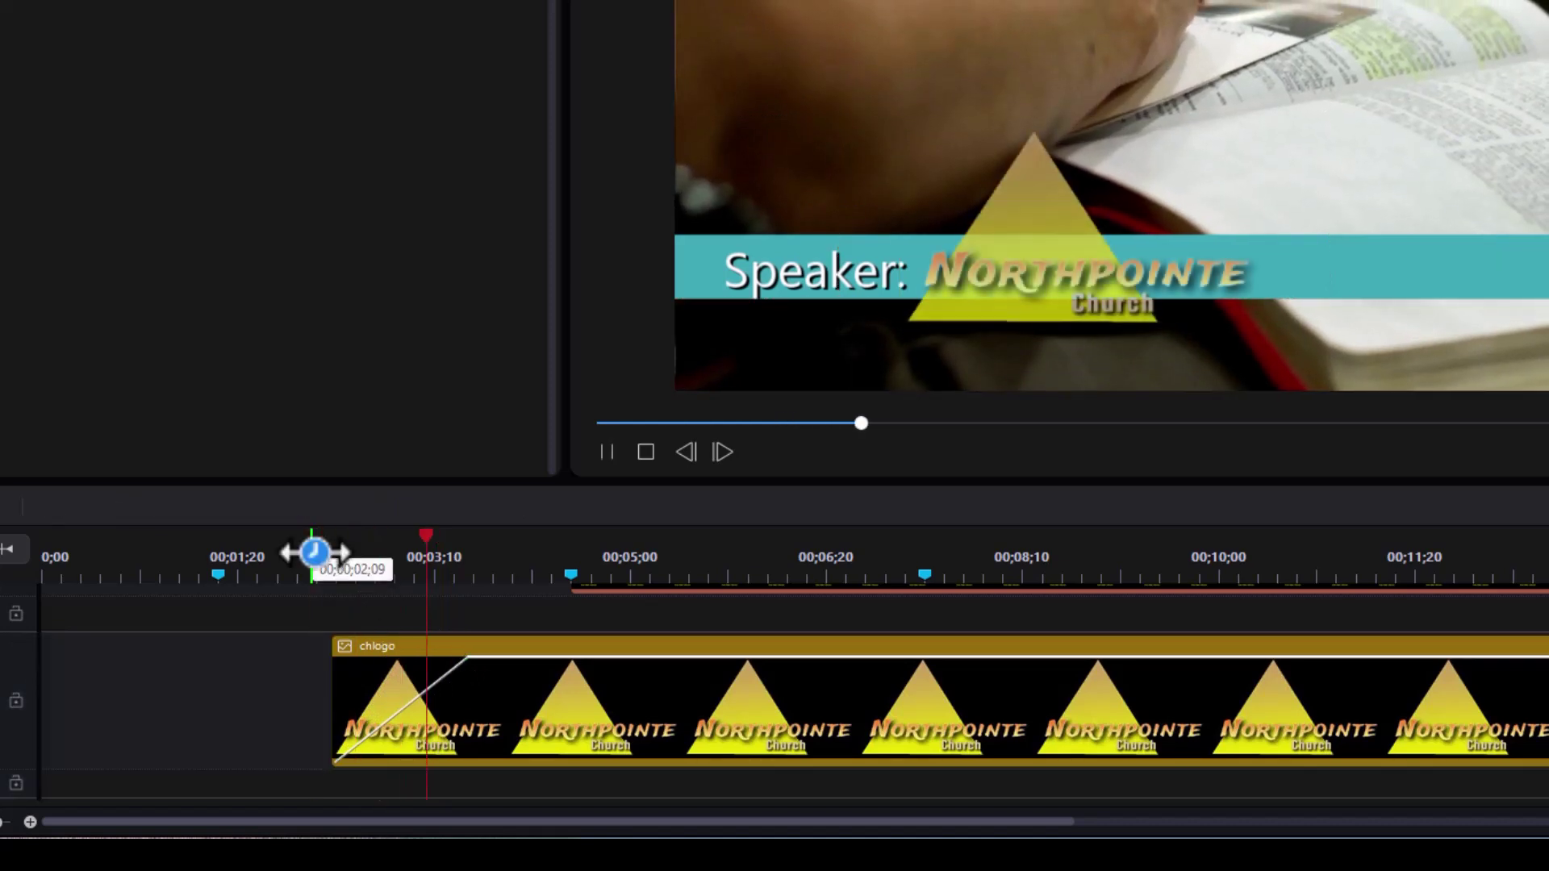
{"action": "key", "text": "space"}
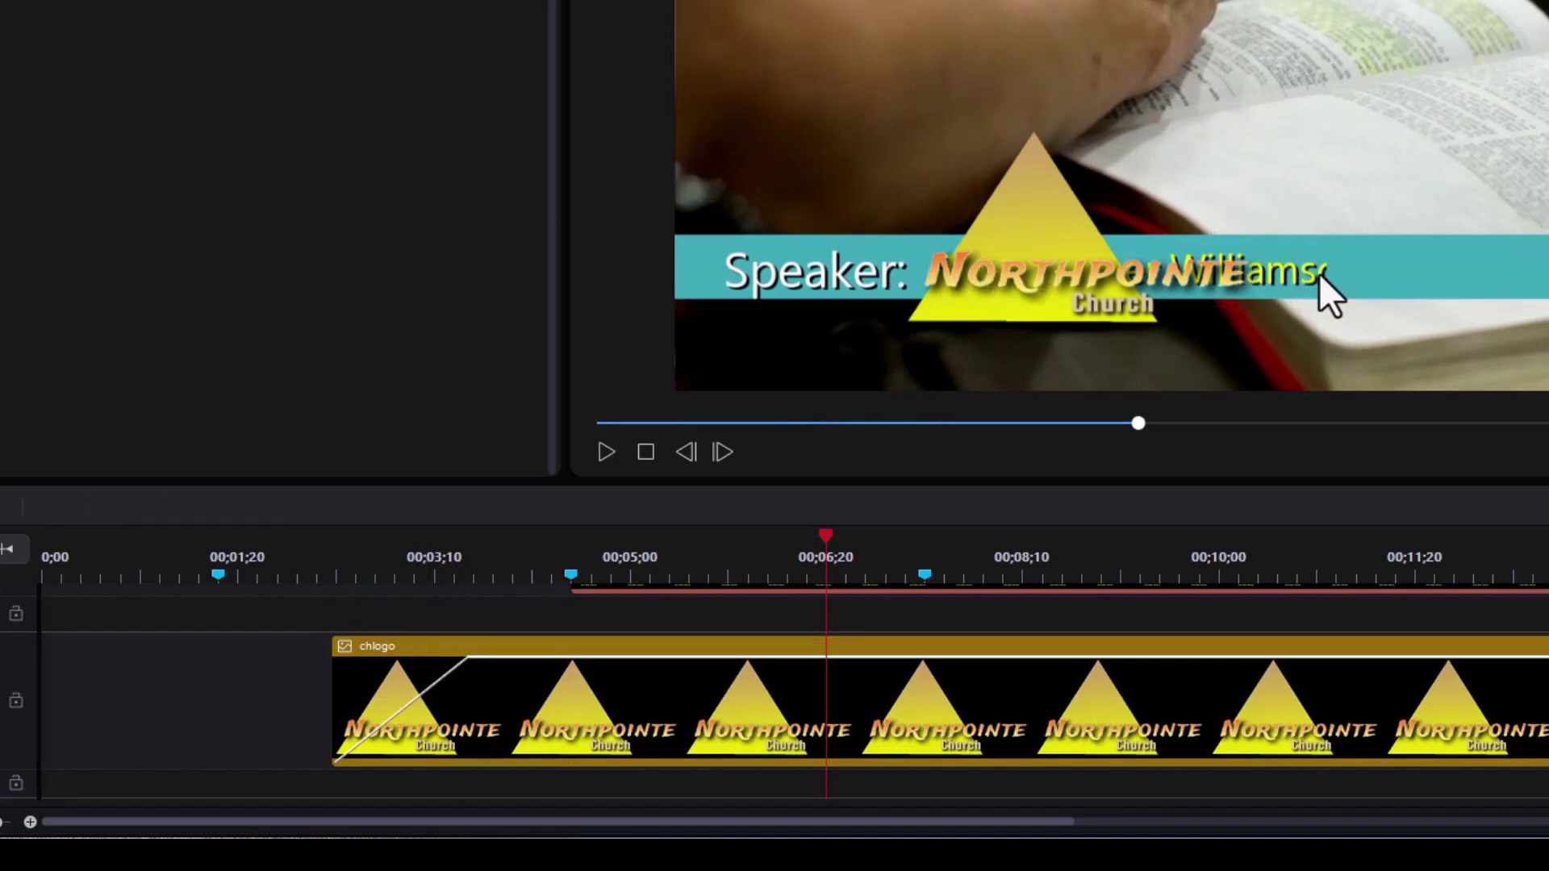
{"action": "left_click_drag", "start_coordinate": [571, 575], "coordinate": [564, 565]}
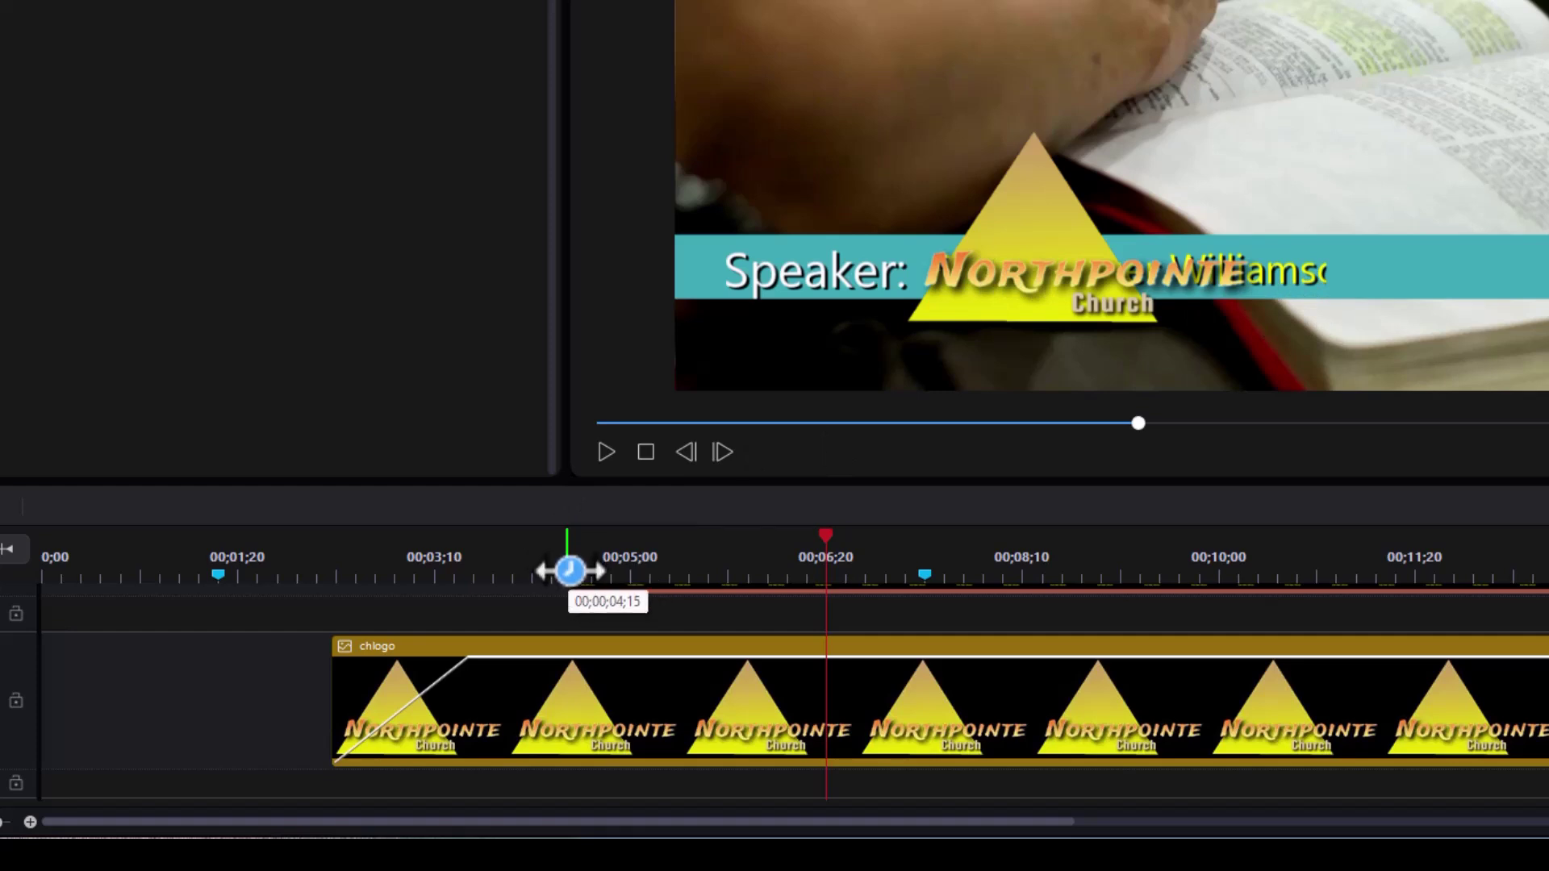
{"action": "mouse_move", "coordinate": [571, 572]}
{"action": "left_mouse_down"}
{"action": "mouse_move", "coordinate": [637, 573]}
{"action": "mouse_move", "coordinate": [495, 575]}
{"action": "mouse_move", "coordinate": [571, 575]}
{"action": "left_mouse_up"}
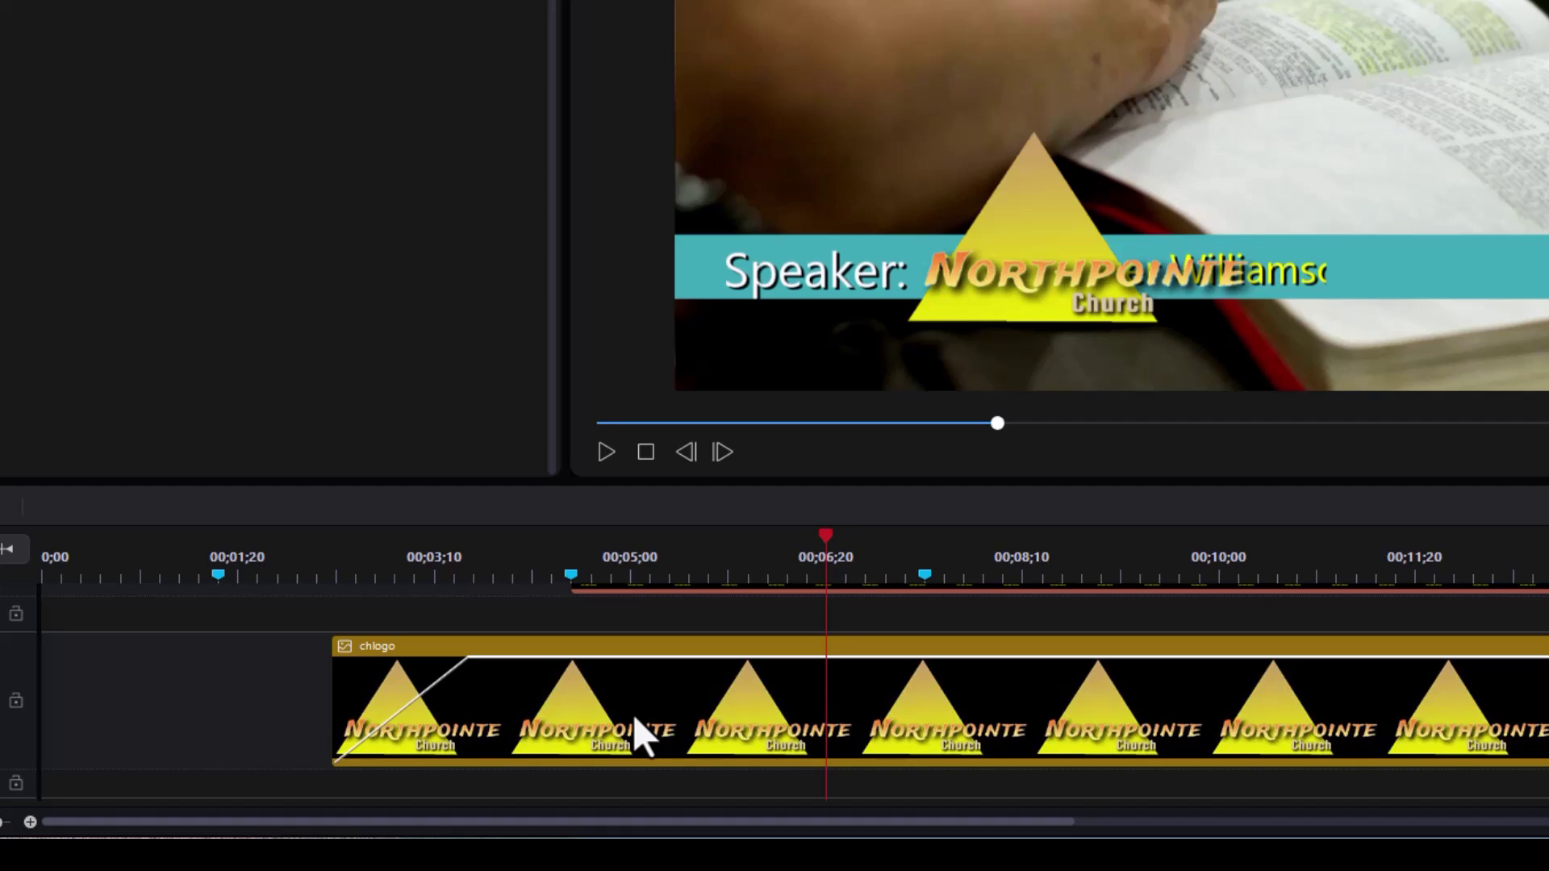
{"action": "left_click", "coordinate": [633, 713]}
- Keyframe the logo's position at the first marker, then move it to X 0.846, Y 0.778 at the next marker
{"action": "left_click", "coordinate": [234, 506]}
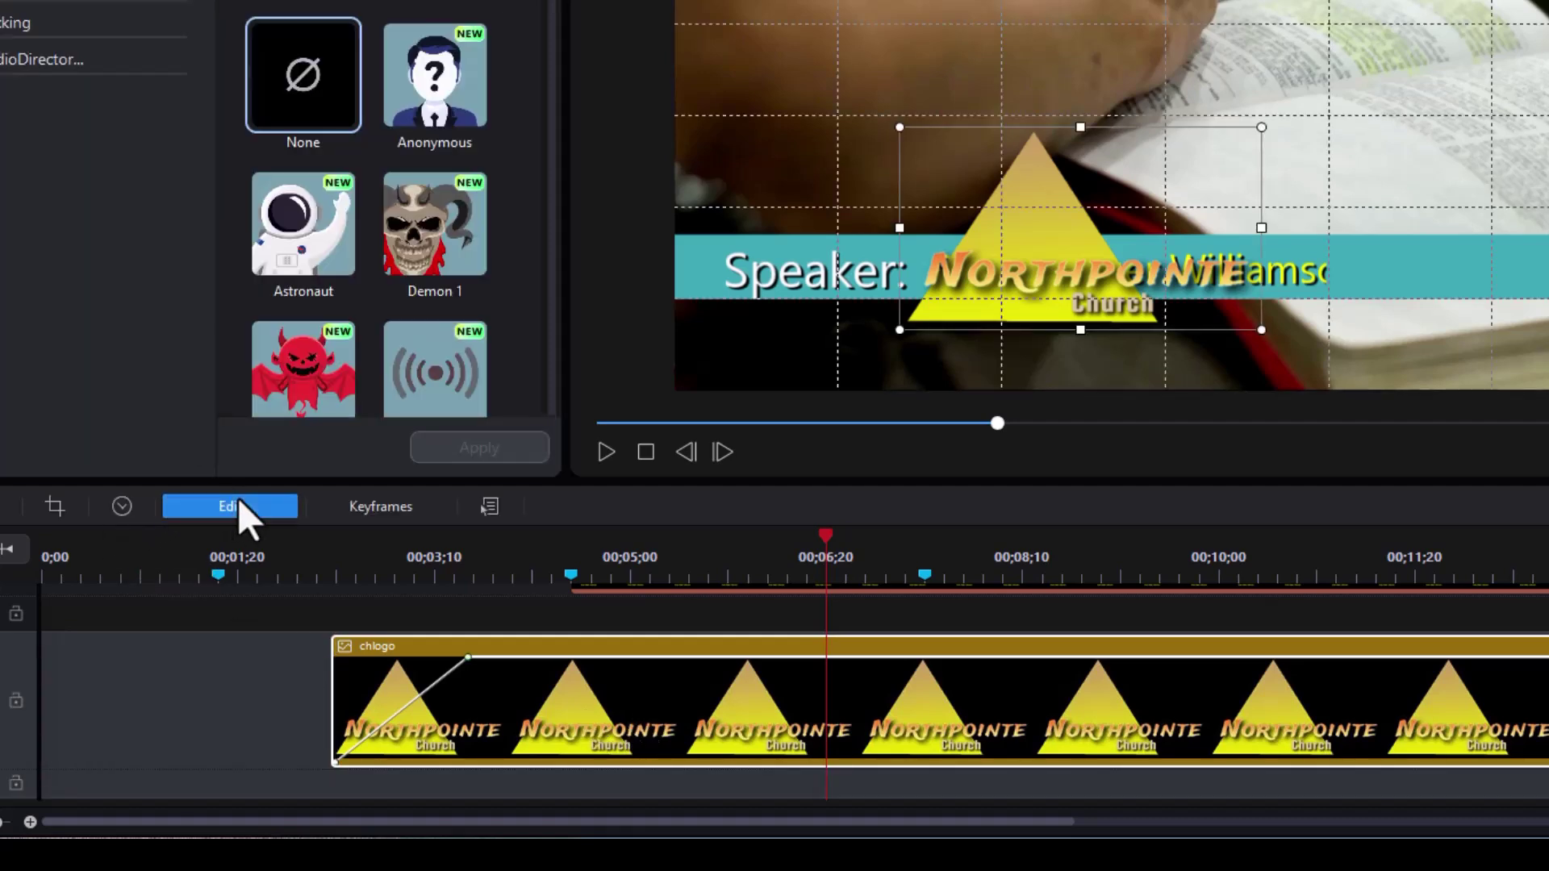
{"action": "left_click", "coordinate": [1159, 327]}
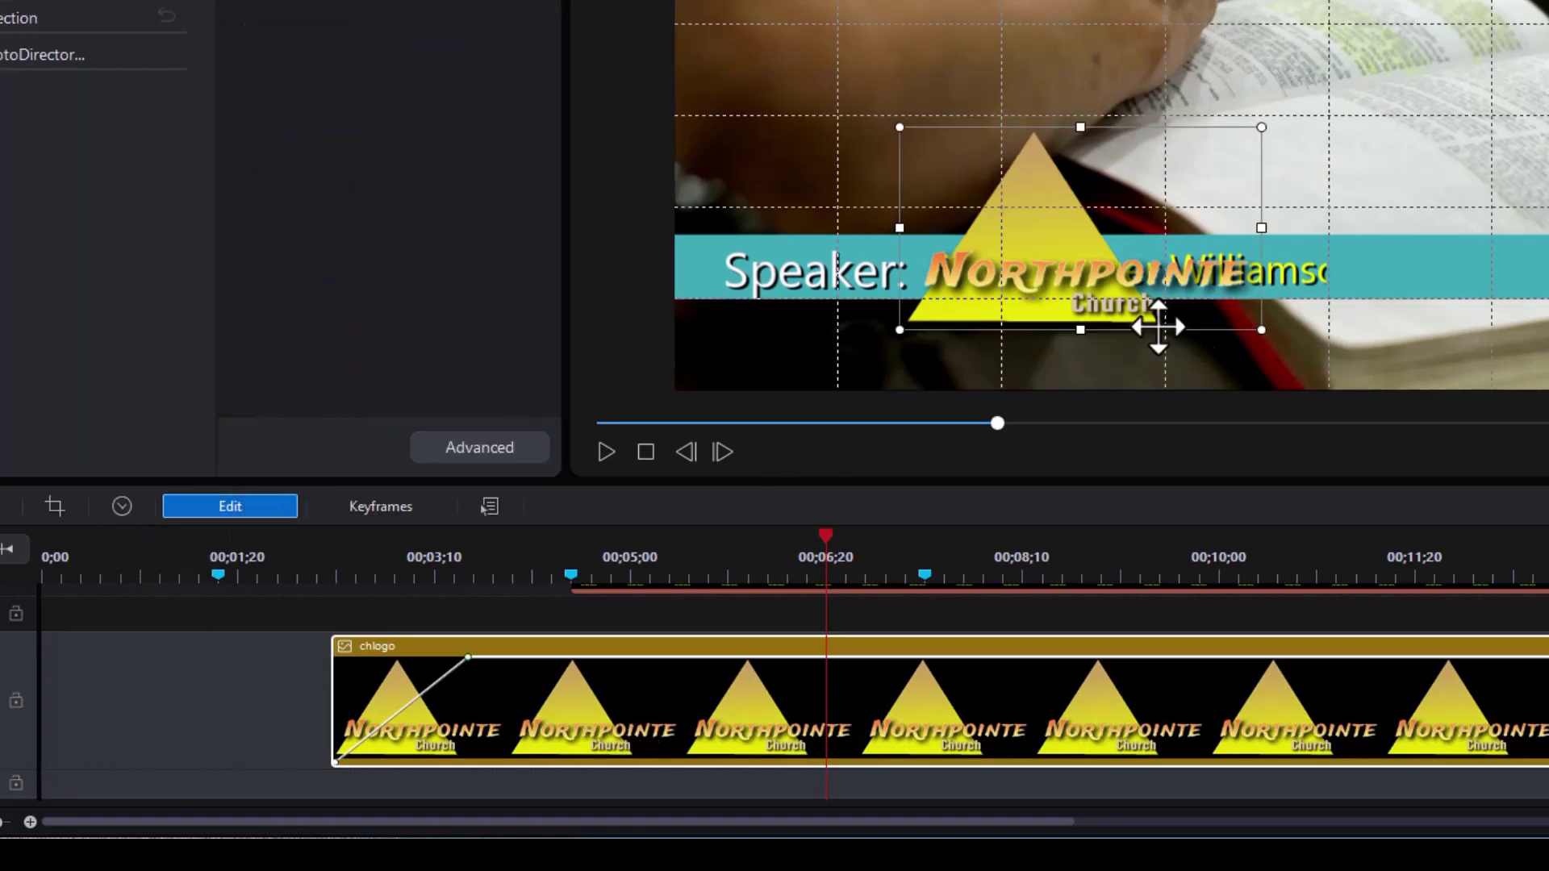
{"action": "left_click", "coordinate": [487, 446]}
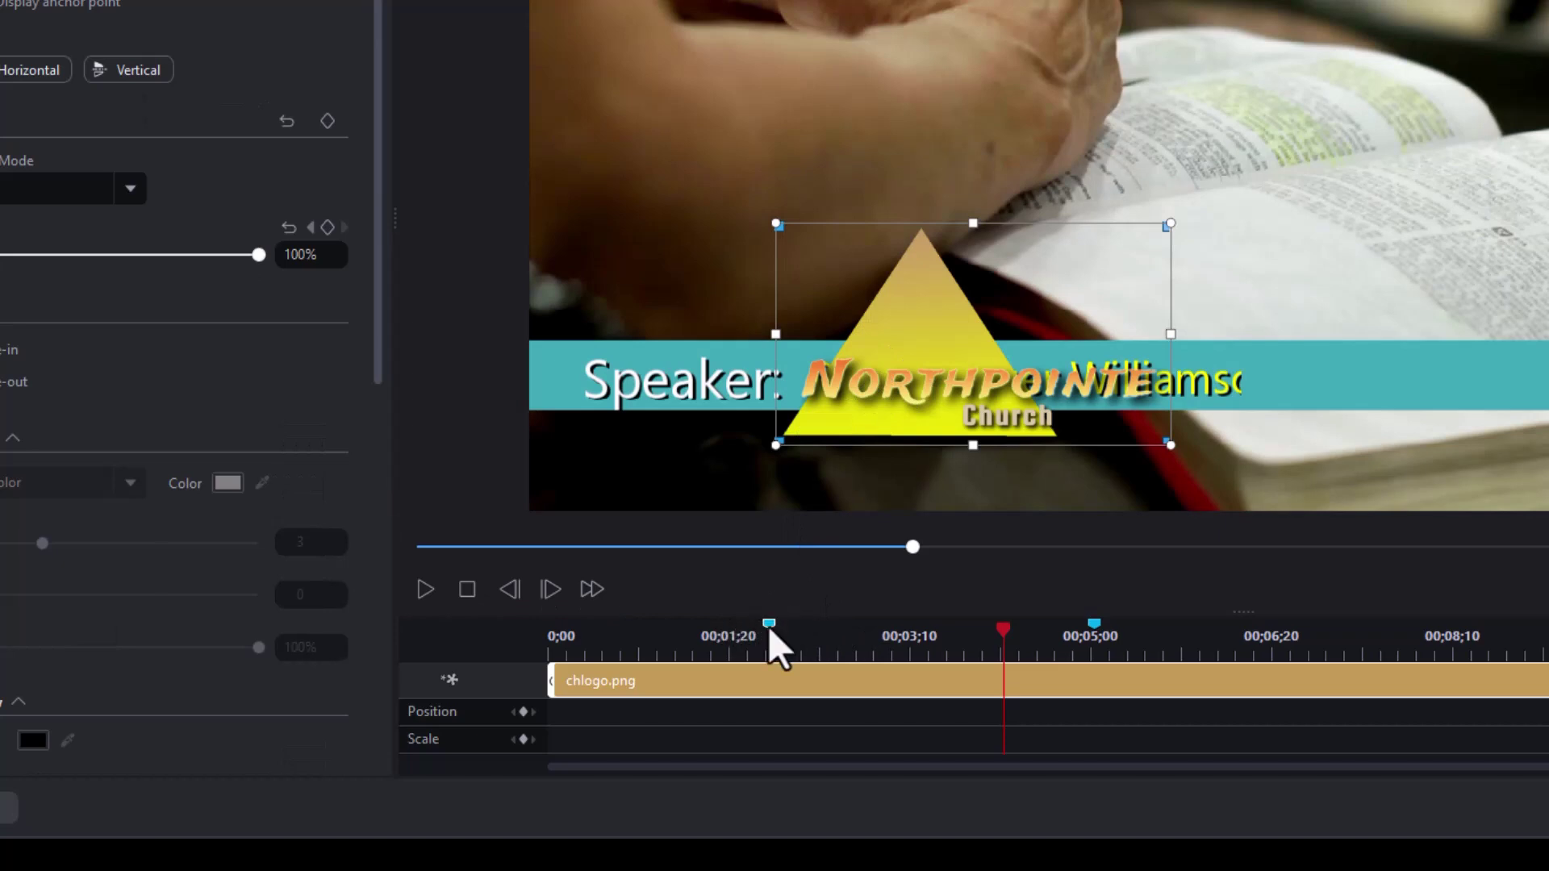
{"action": "left_click", "coordinate": [768, 626]}
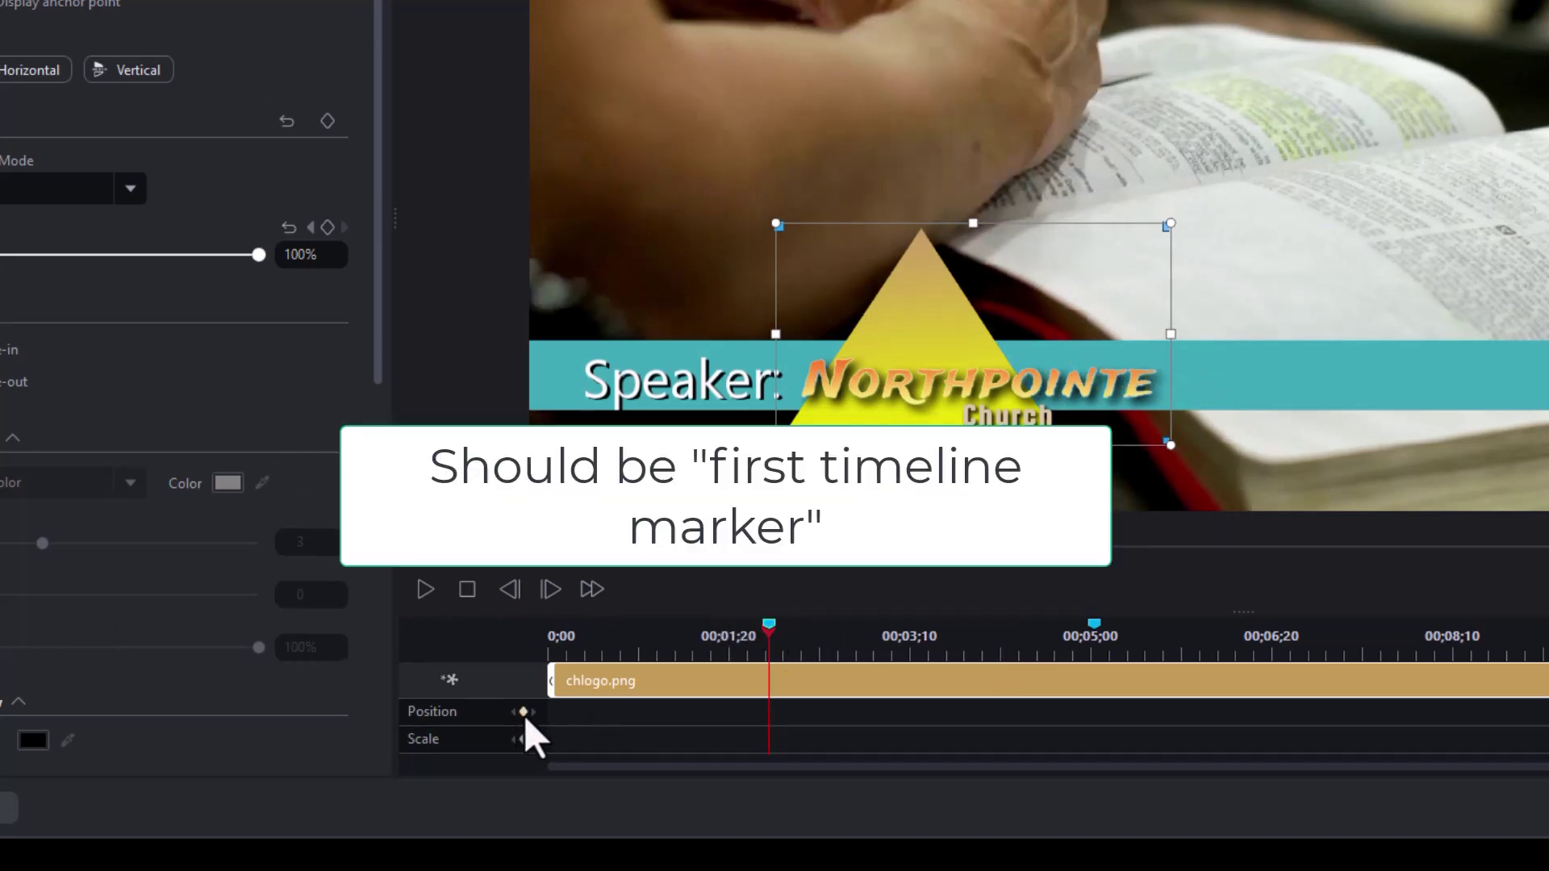
{"action": "left_click", "coordinate": [524, 713]}
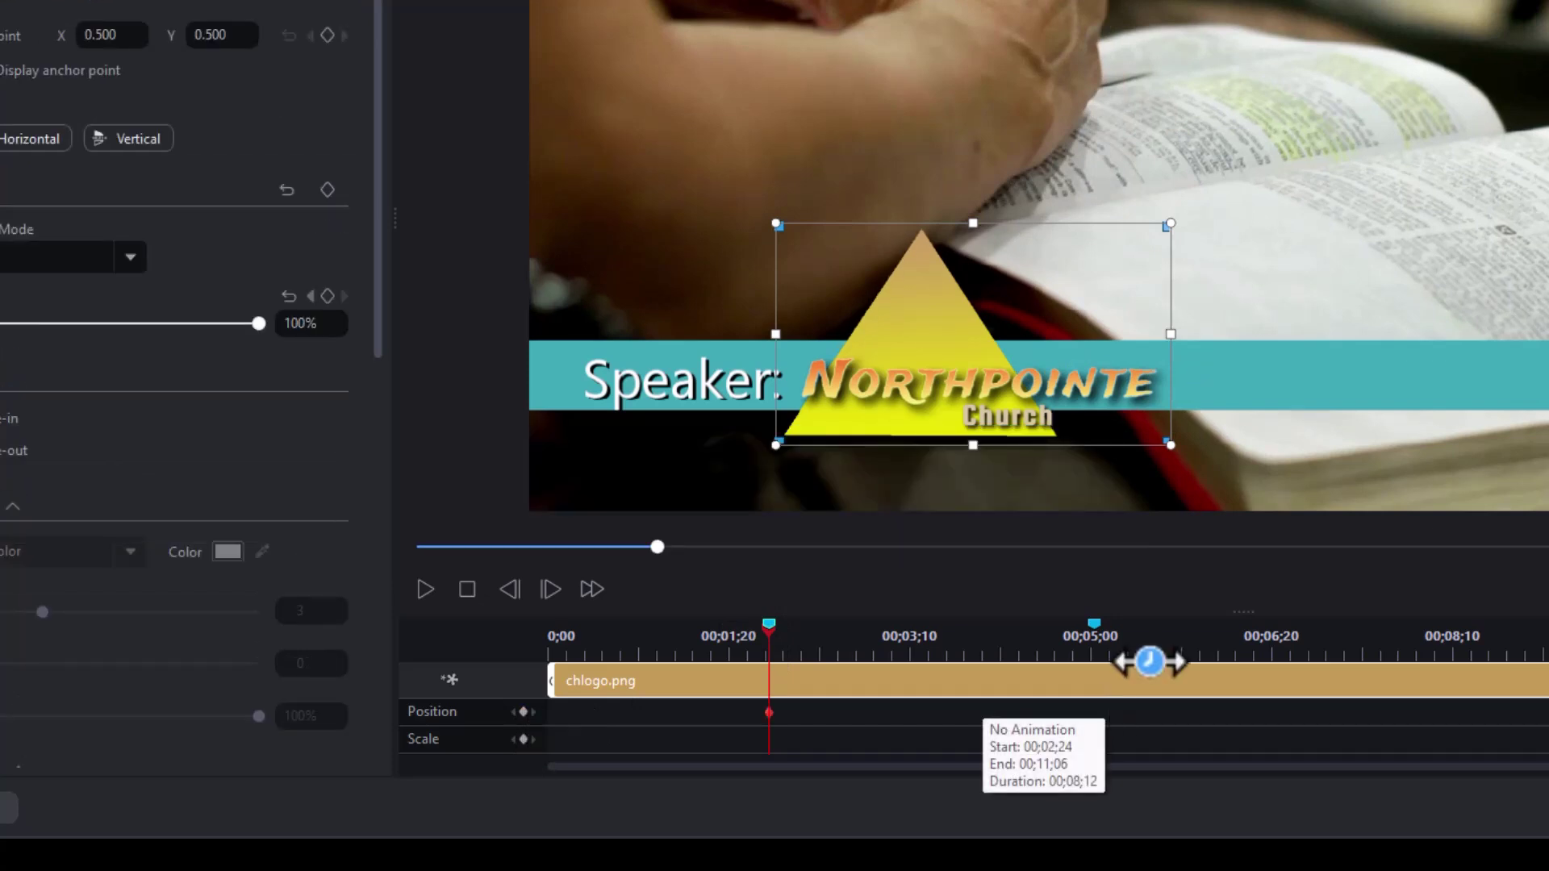
{"action": "left_click", "coordinate": [1094, 623]}
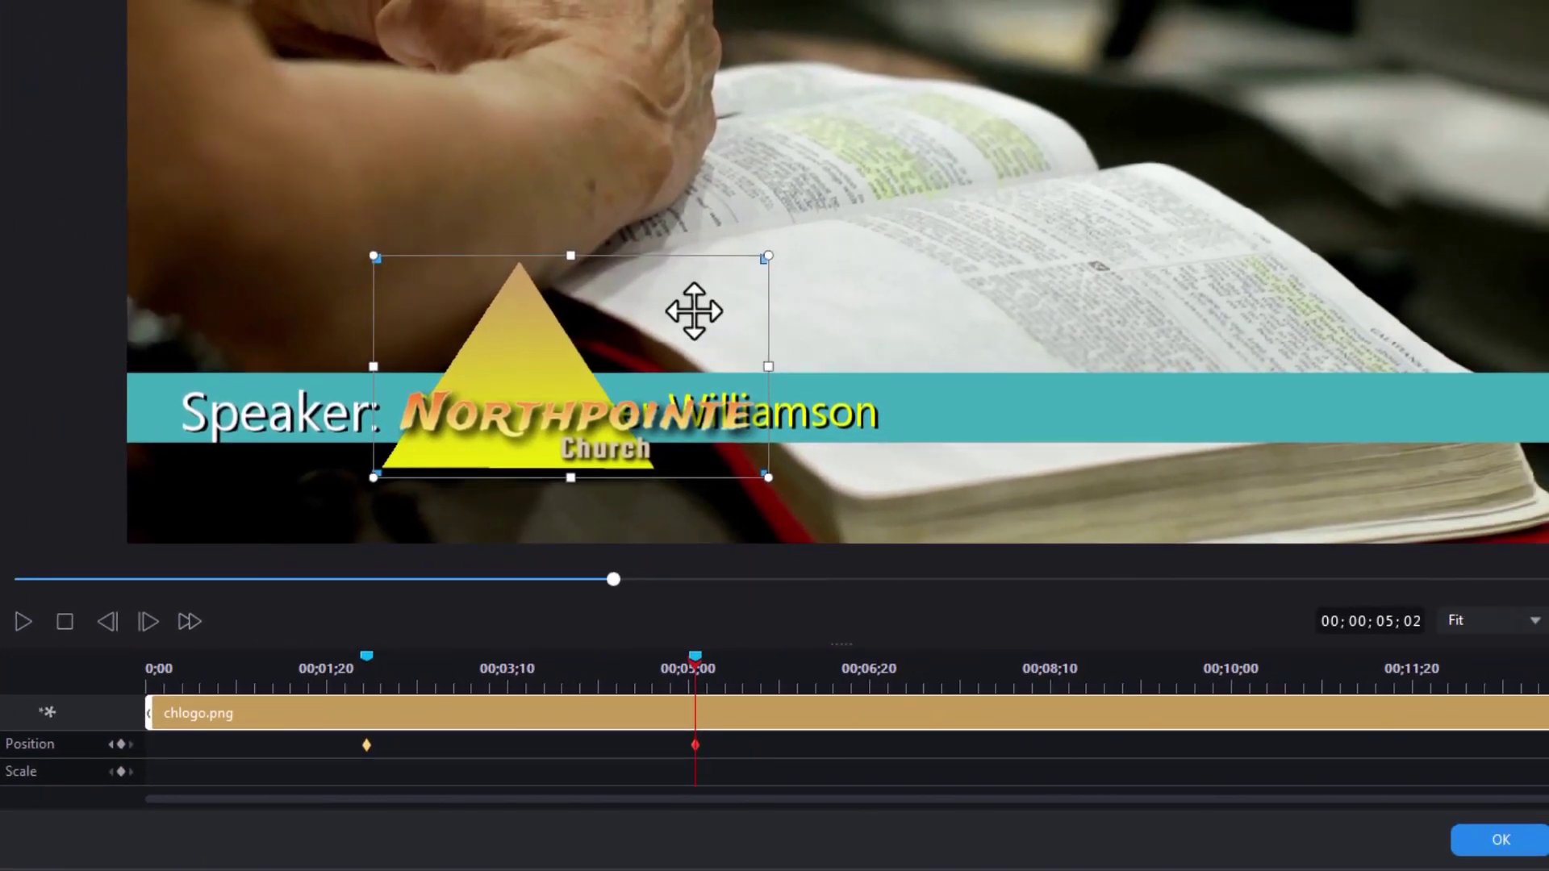
{"action": "left_click_drag", "start_coordinate": [692, 307], "coordinate": [1460, 307]}
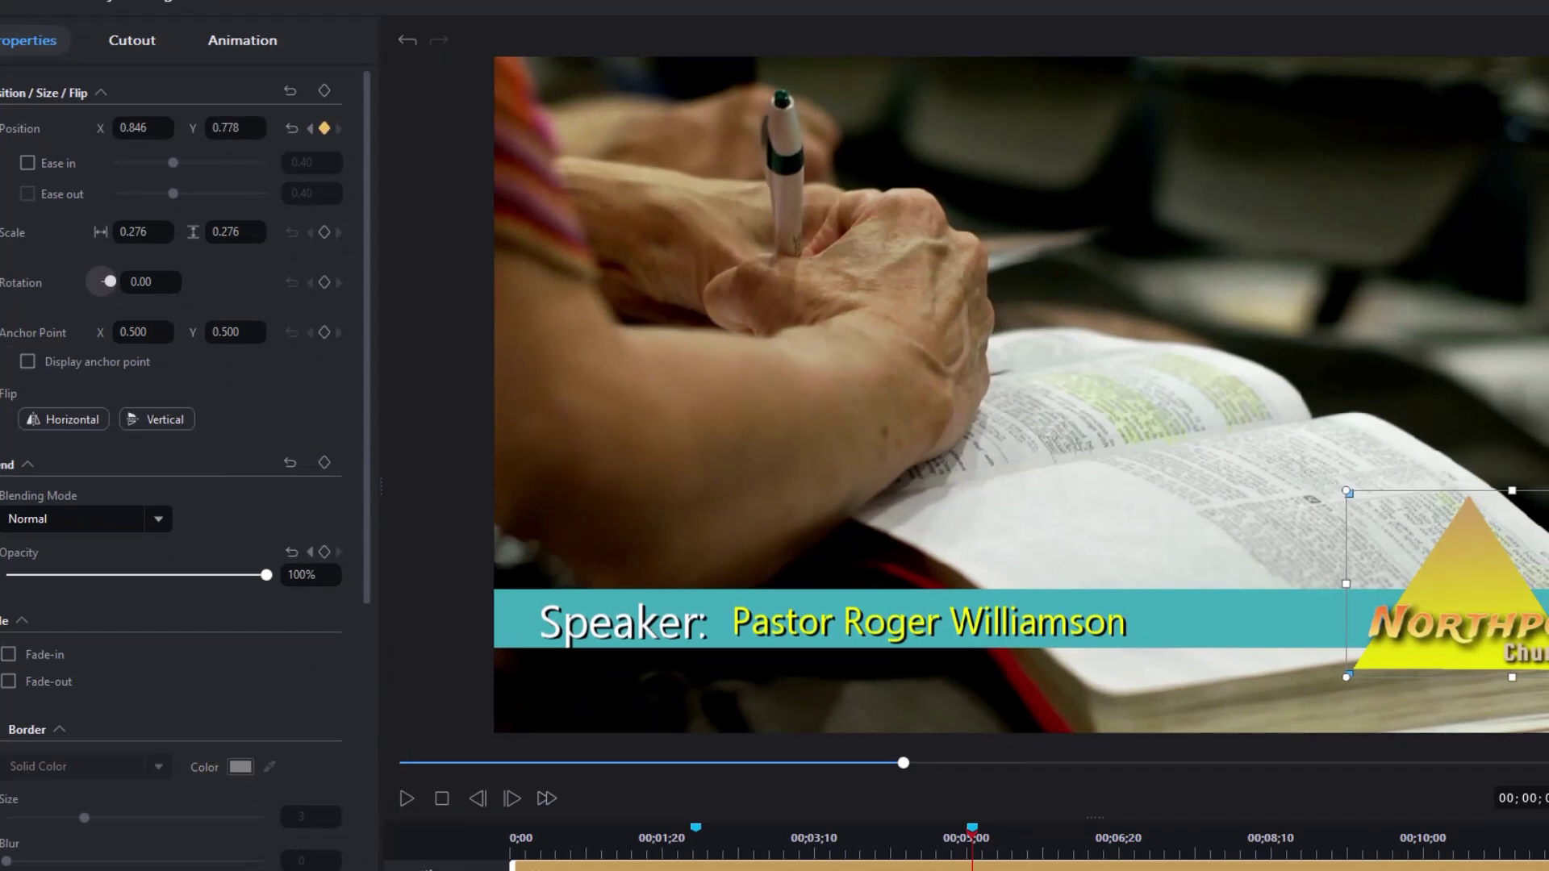
- Play the intro from the logo's first position keyframe to check the slide, then pause
{"action": "left_click", "coordinate": [696, 843]}
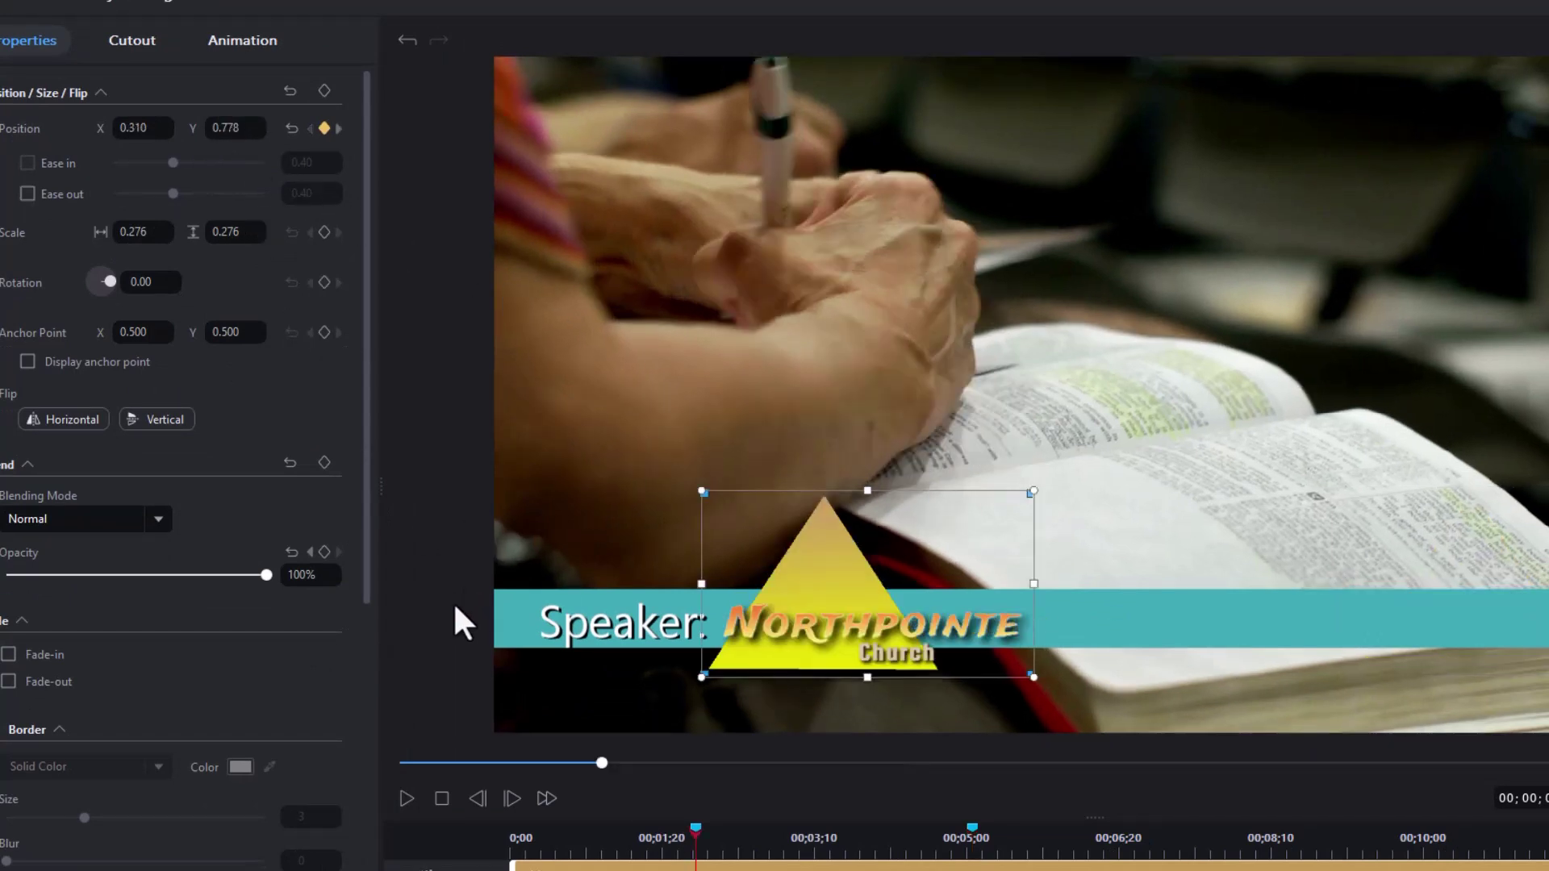
{"action": "left_click", "coordinate": [402, 797]}
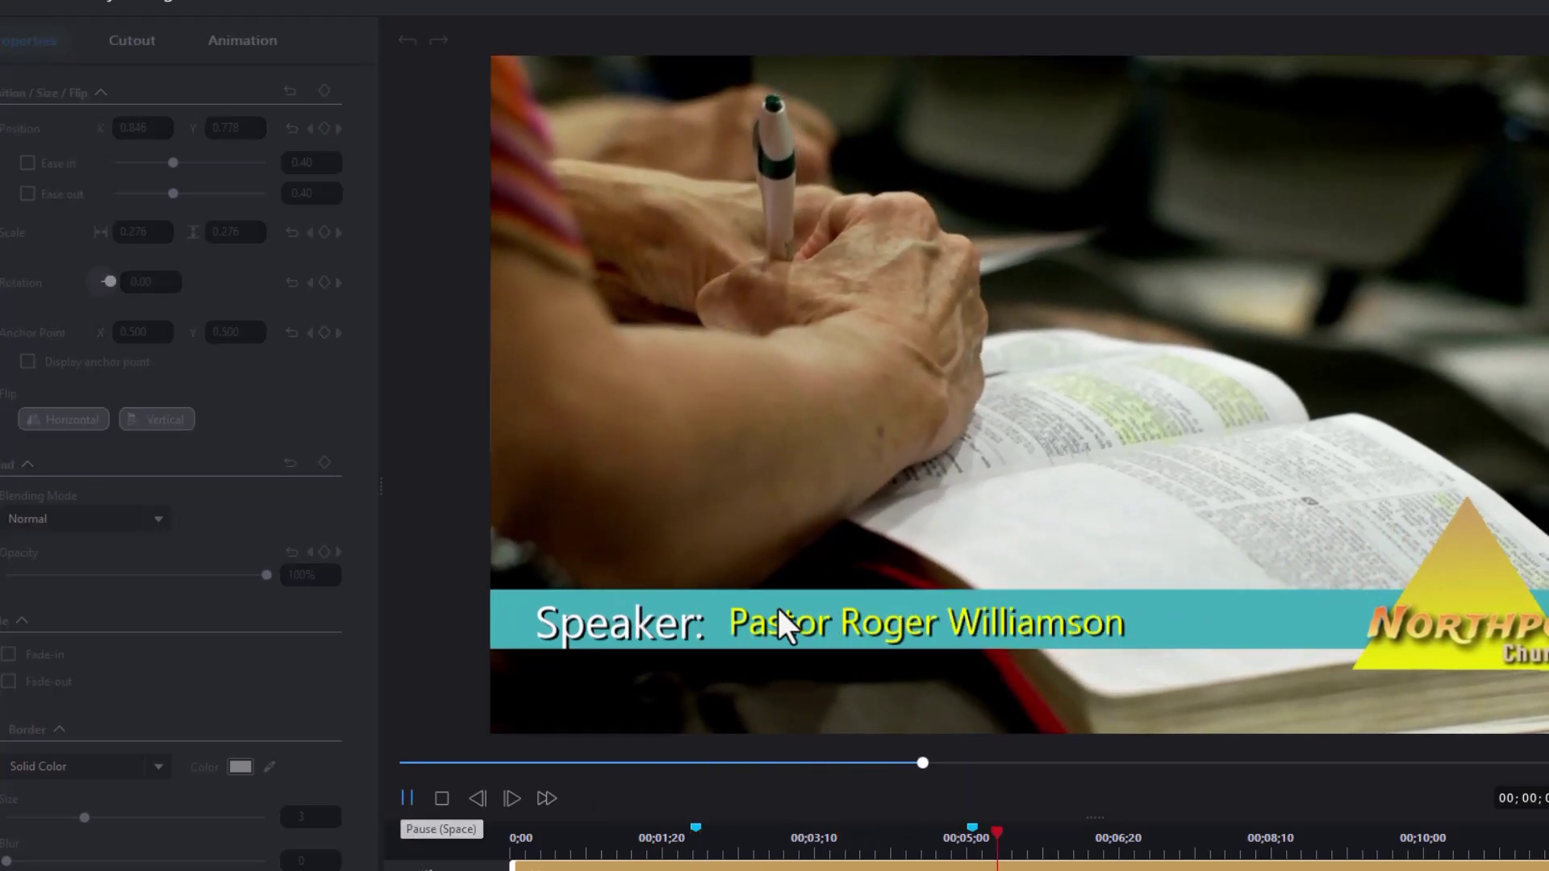
{"action": "key", "text": "space"}
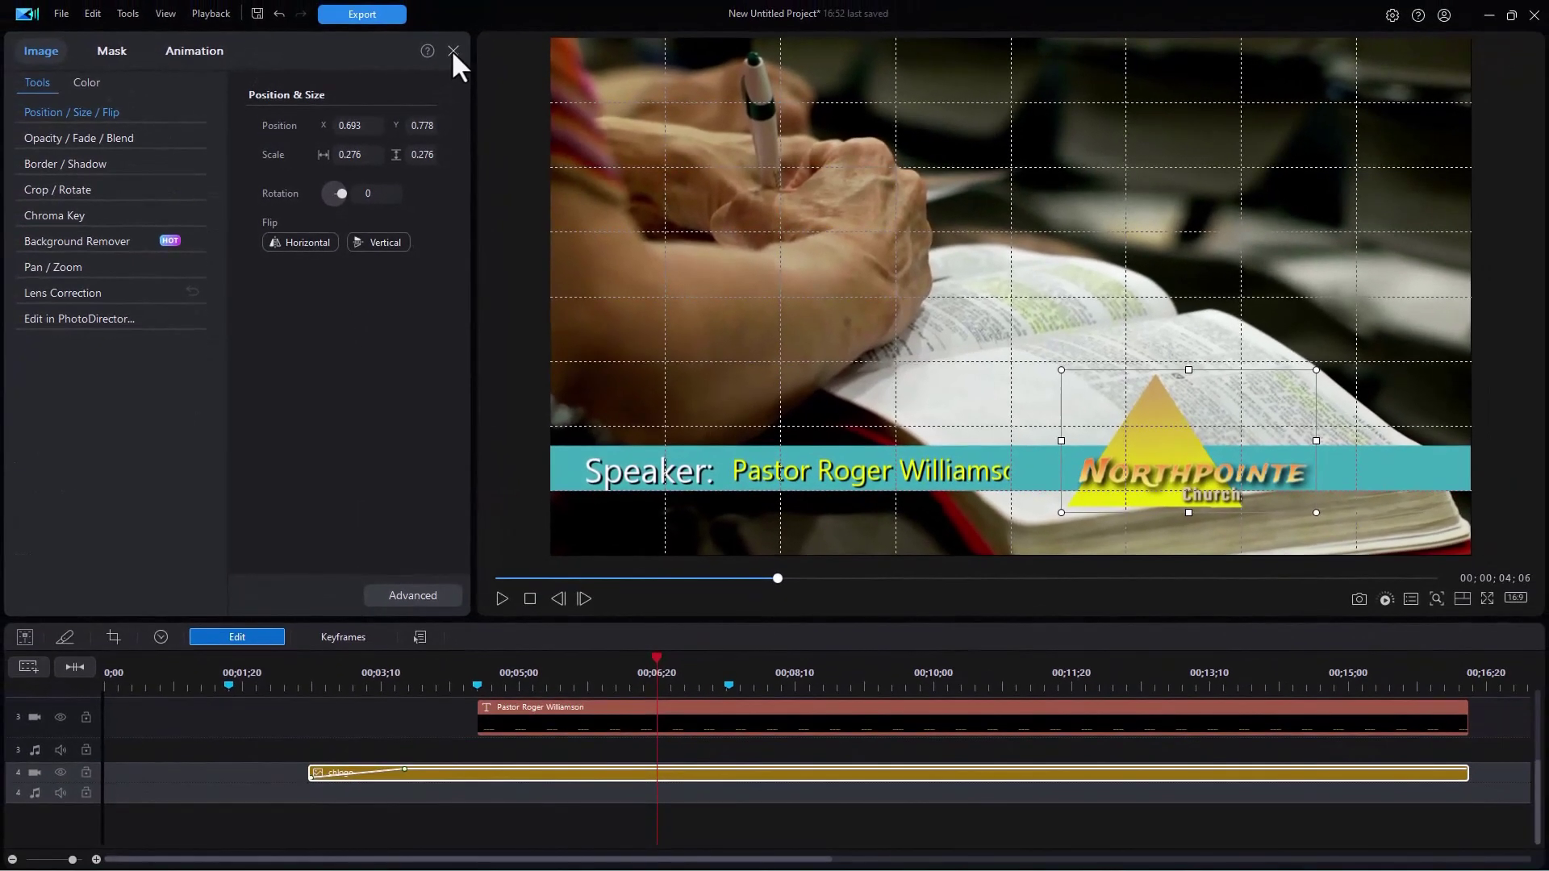
- Filter media to Audio Only, place the Uplifting Energy music at the start of audio track 4, and play it
{"action": "left_click", "coordinate": [452, 51]}
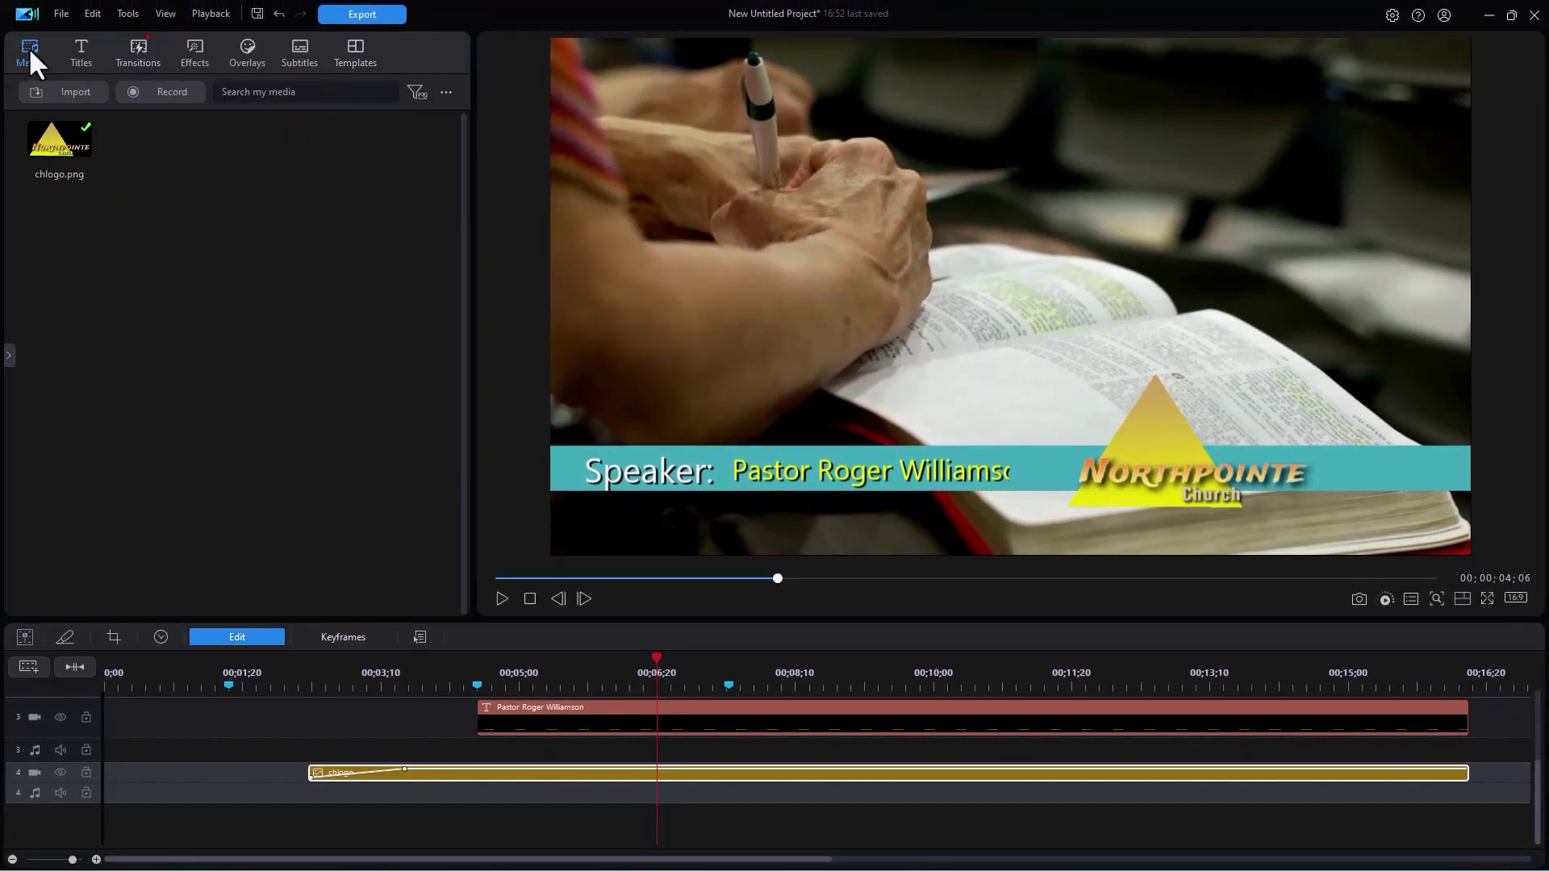
{"action": "left_click", "coordinate": [416, 90]}
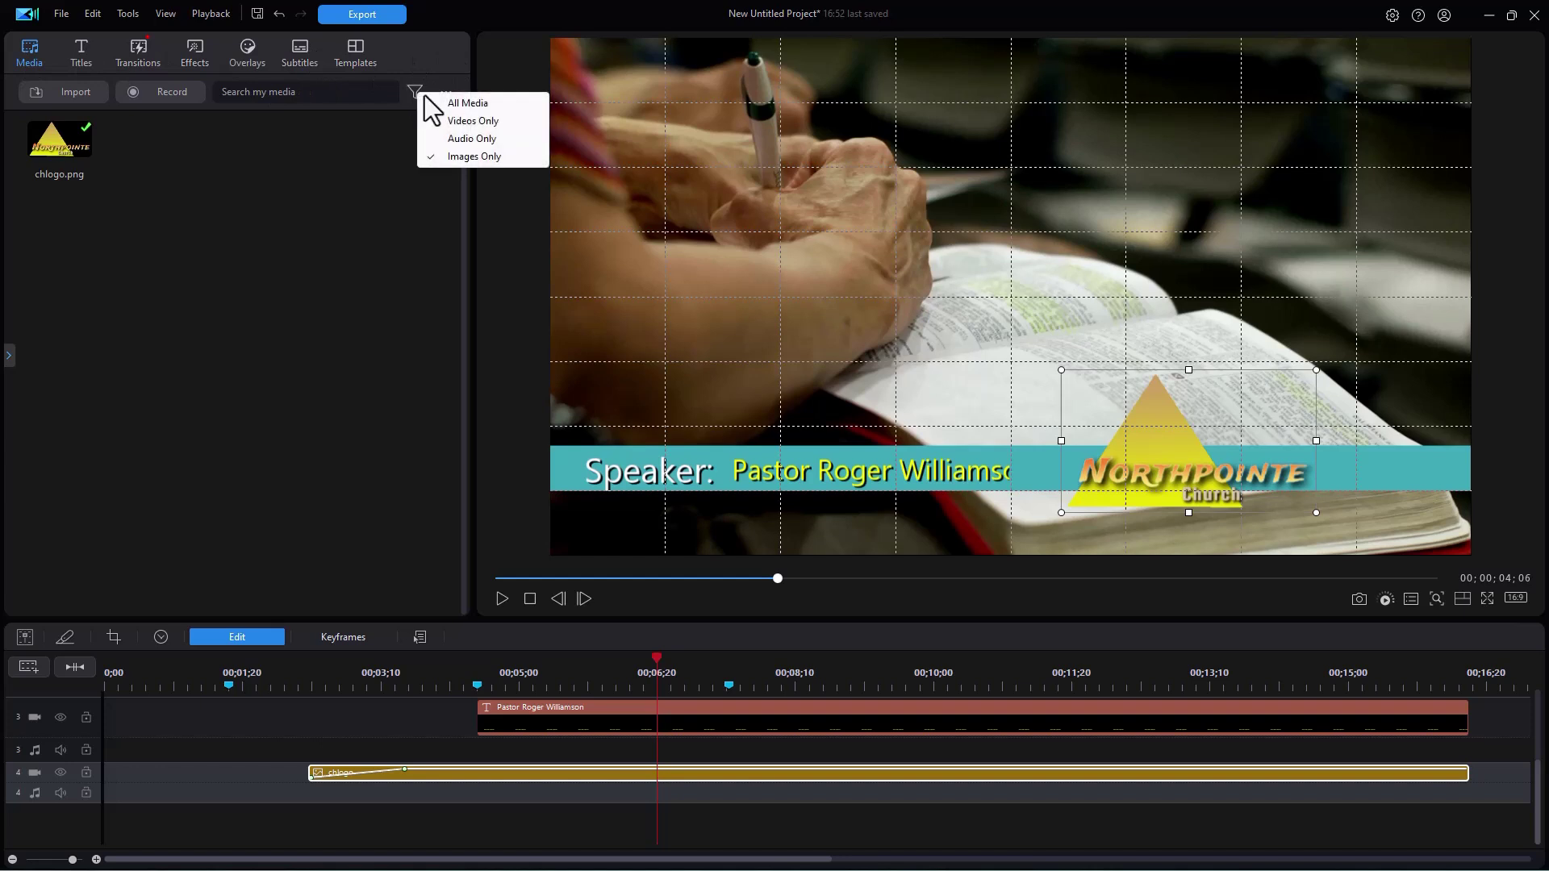
{"action": "left_click", "coordinate": [471, 138]}
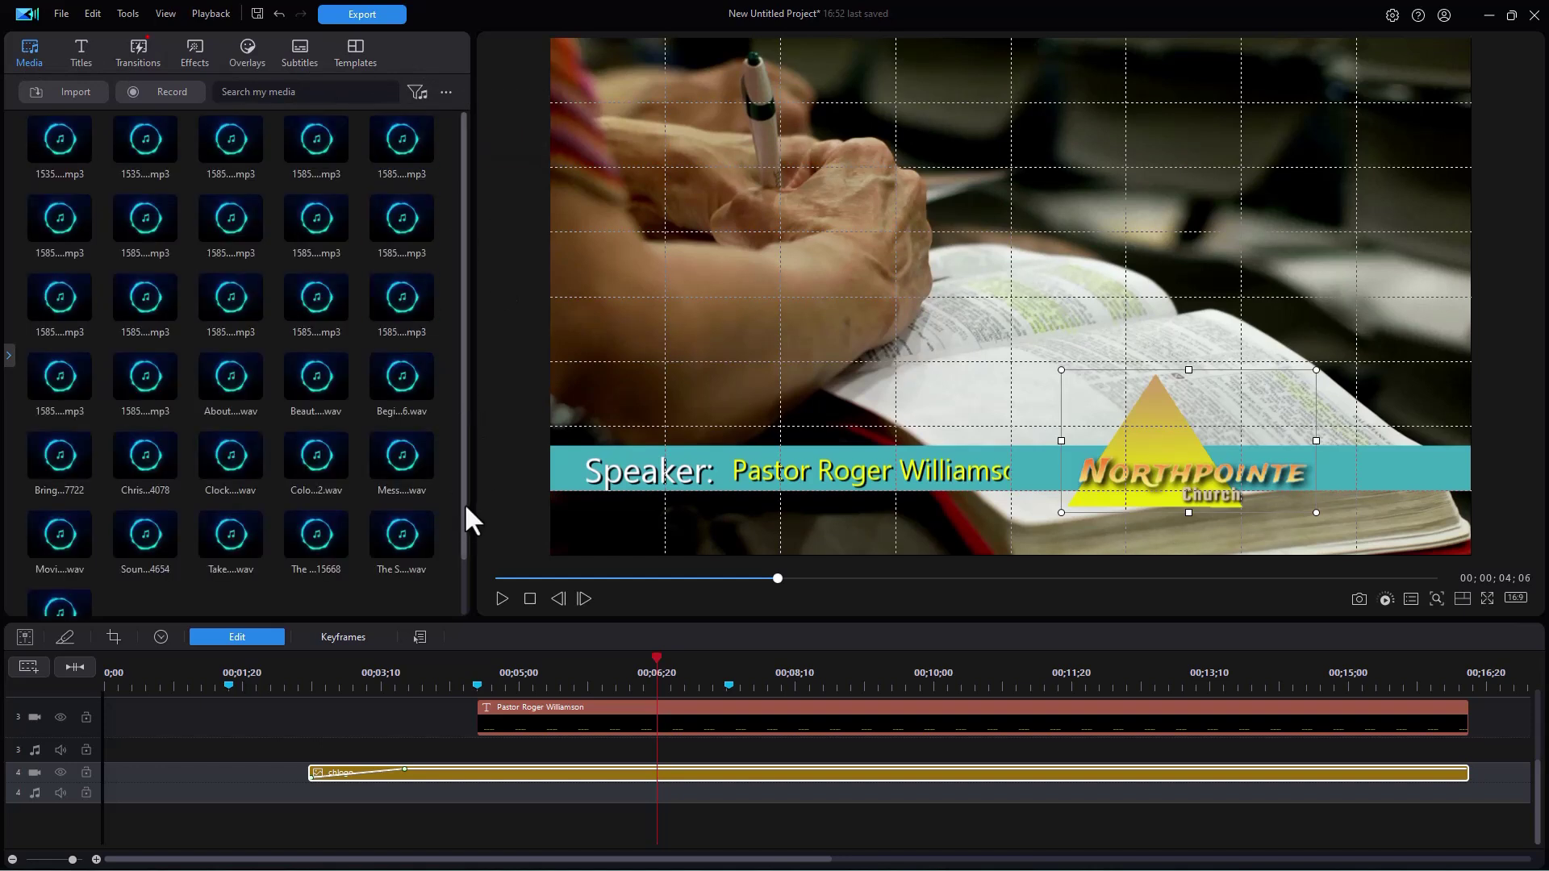
{"action": "scroll", "coordinate": [463, 517], "scroll_direction": "down", "scroll_amount": 1}
{"action": "left_click_drag", "start_coordinate": [59, 564], "coordinate": [113, 793]}
{"action": "key", "text": "space"}
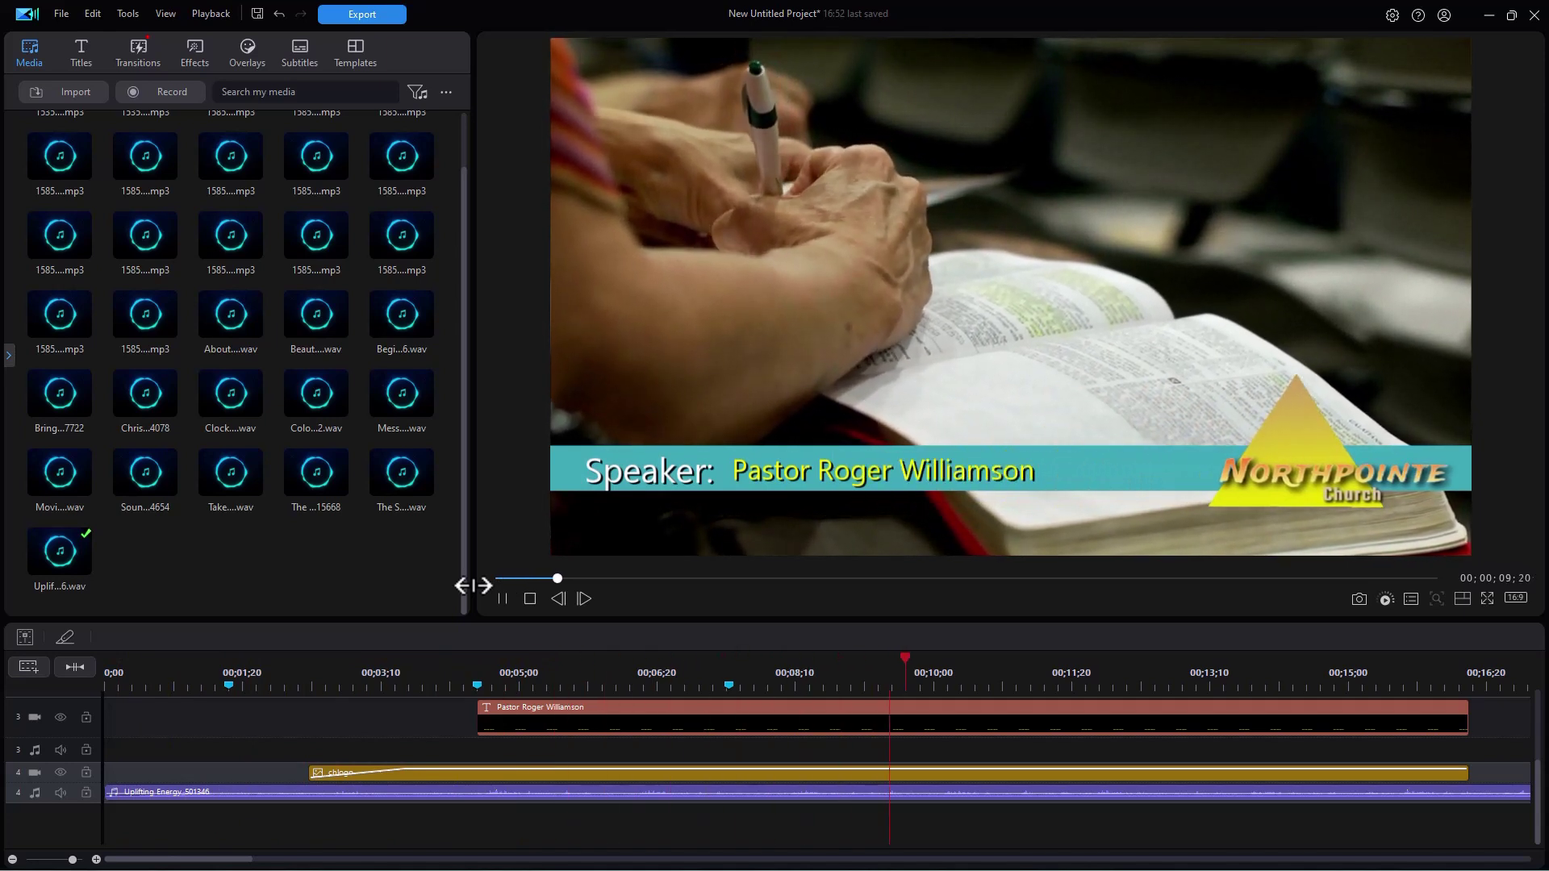
{"action": "left_click", "coordinate": [820, 502]}
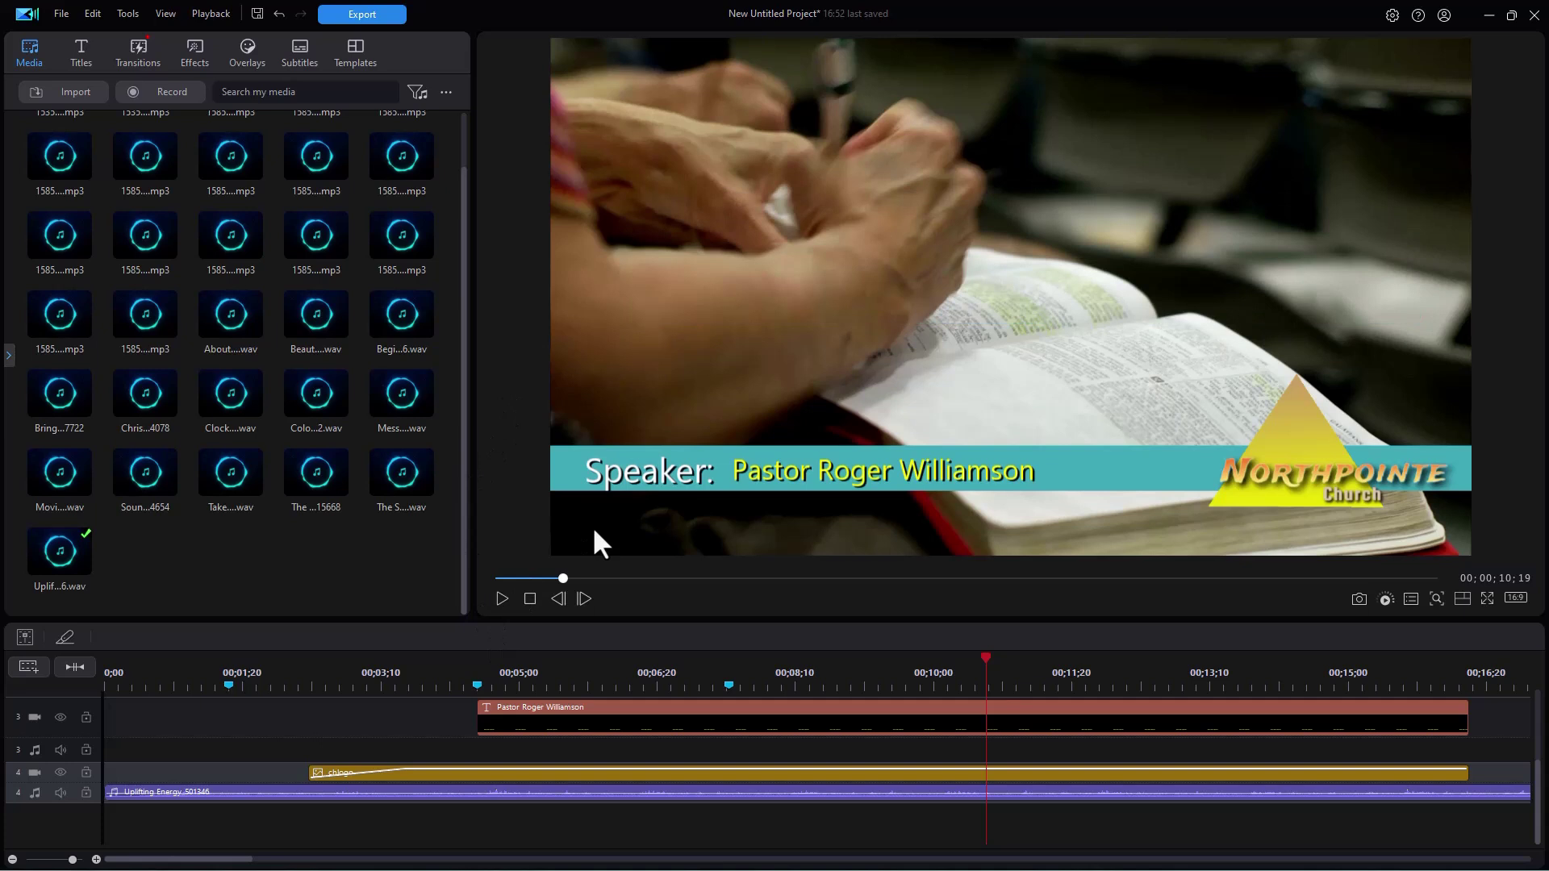
- Save the intro as a new project, then import intro.pds back through My Projects
{"action": "left_click", "coordinate": [63, 15]}
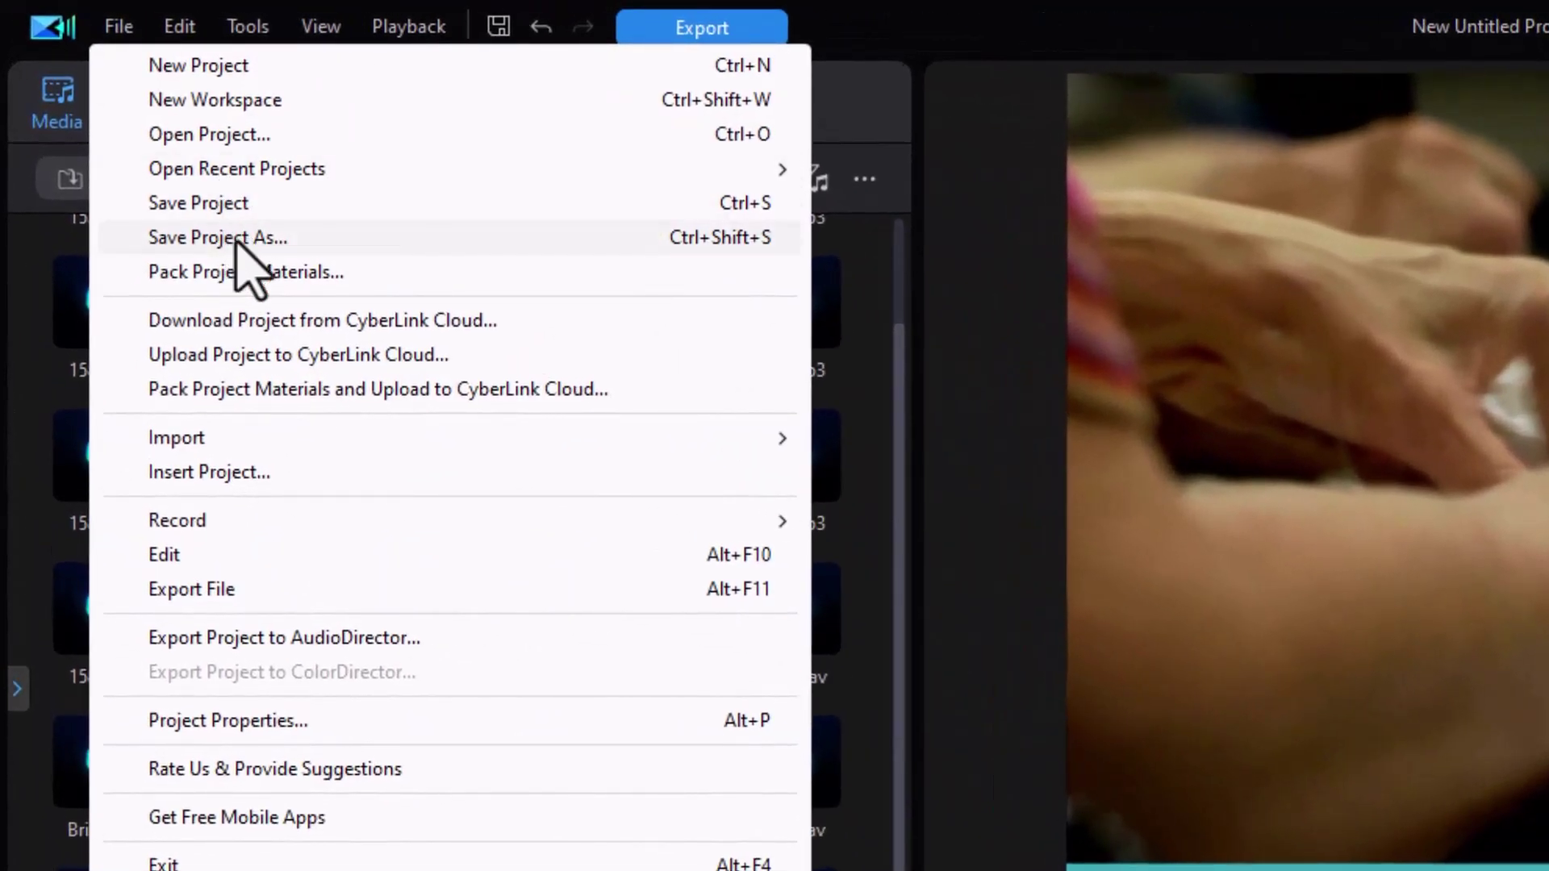
{"action": "left_click", "coordinate": [242, 237]}
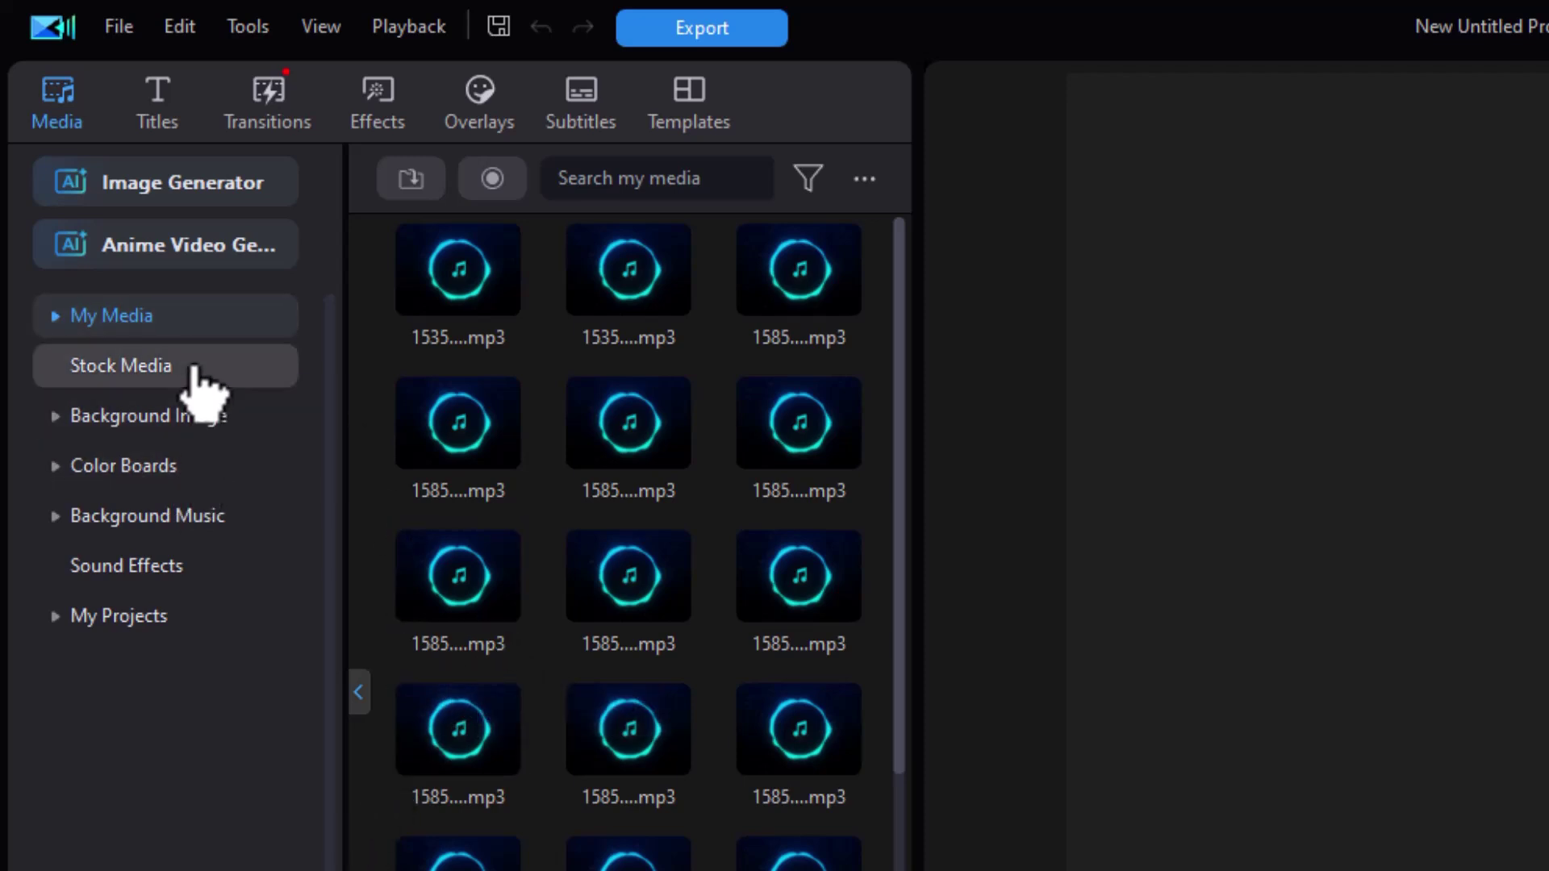
{"action": "left_click", "coordinate": [143, 617]}
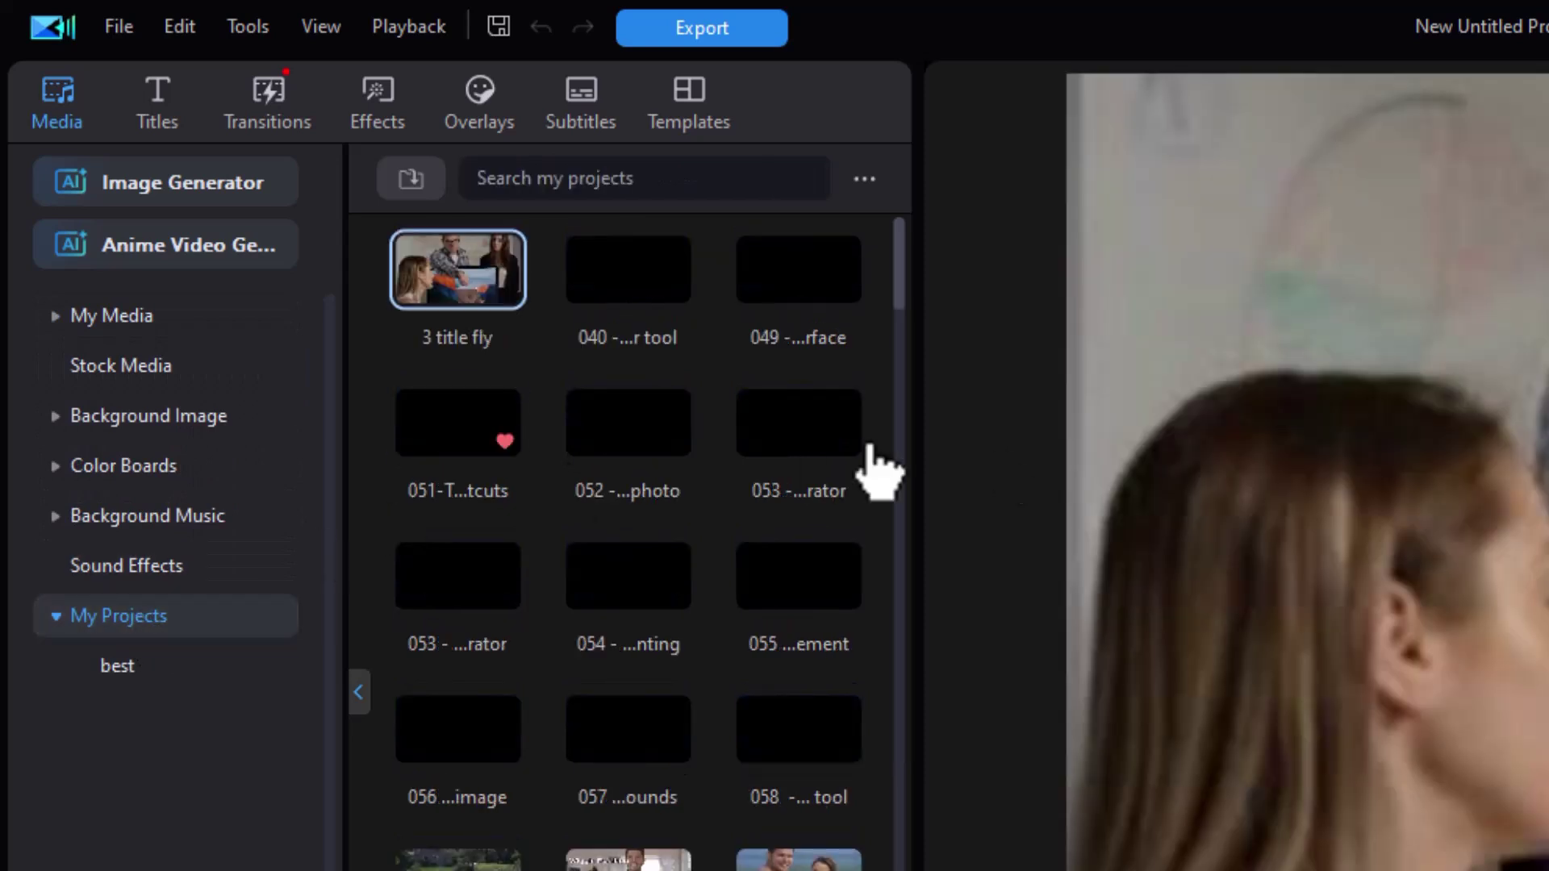
{"action": "left_click", "coordinate": [412, 183]}
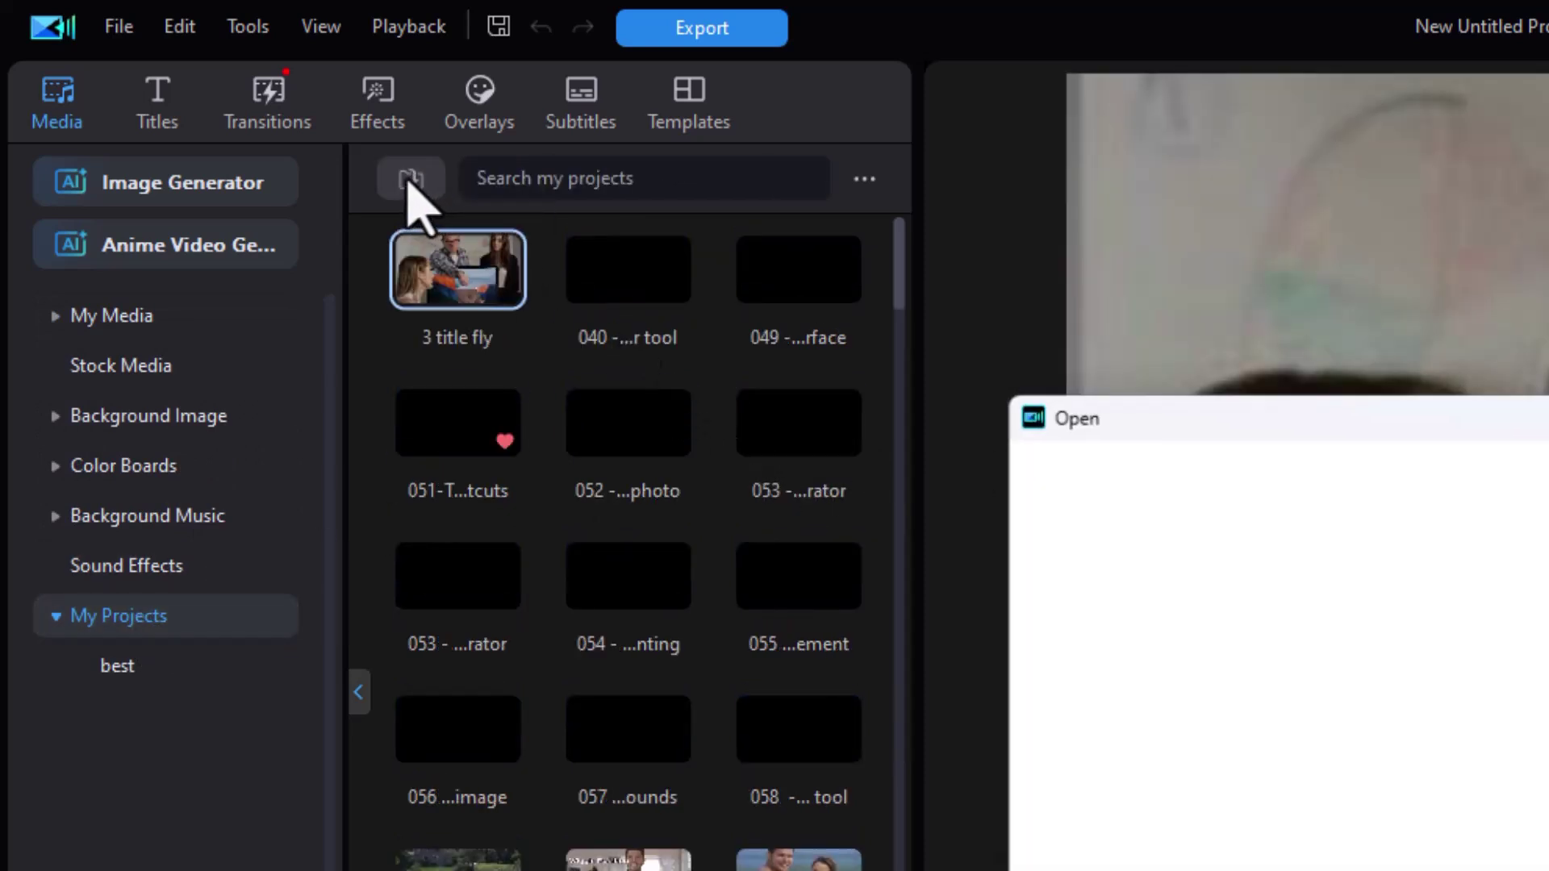
{"action": "left_click", "coordinate": [1091, 699]}
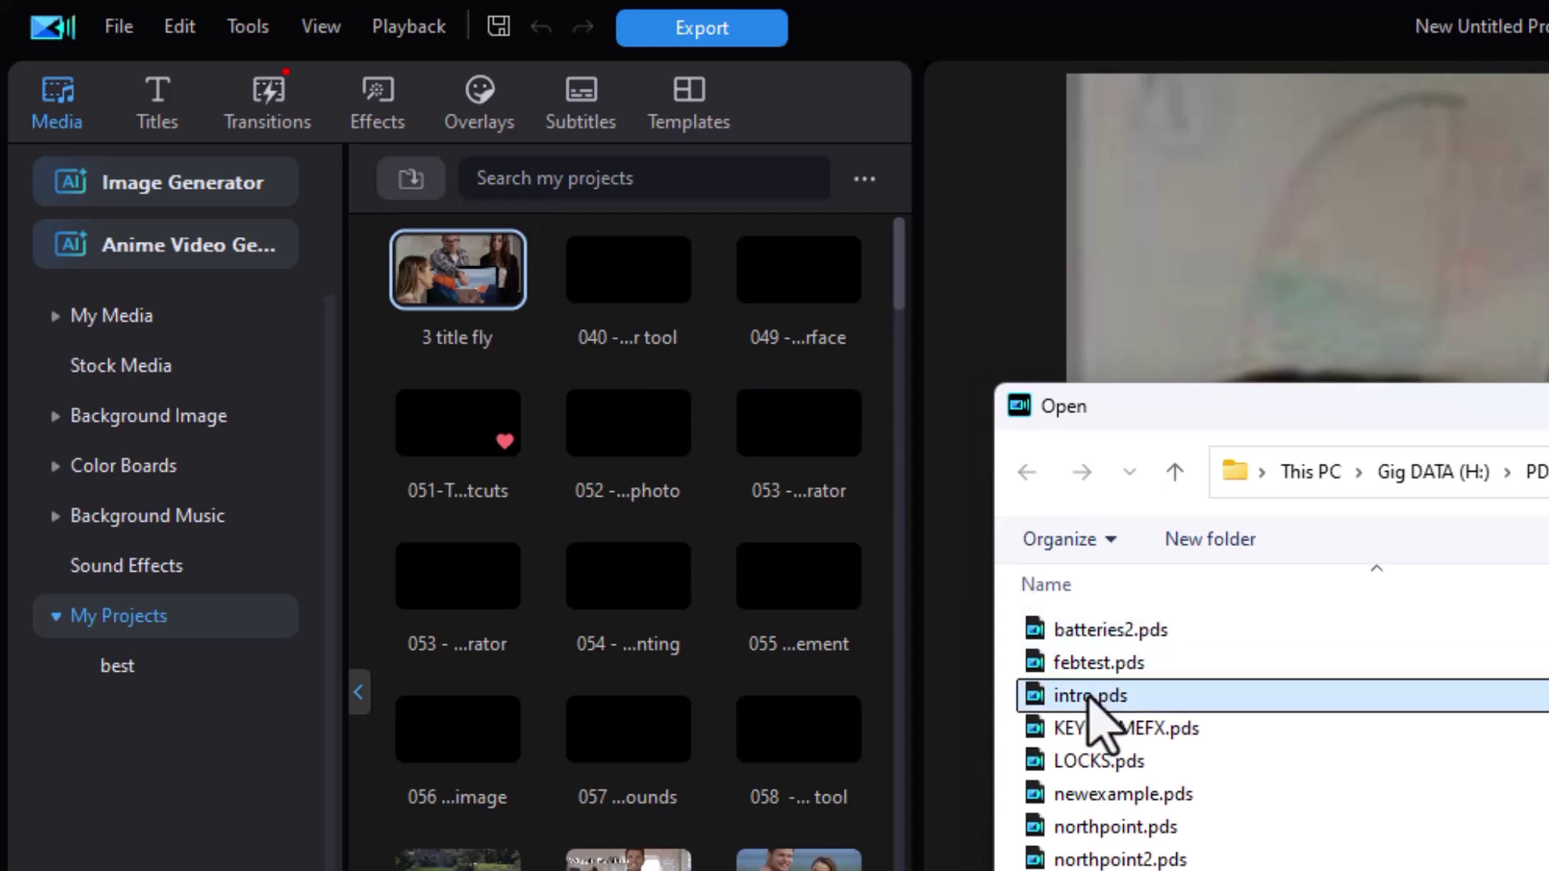
{"action": "key", "text": "Return"}
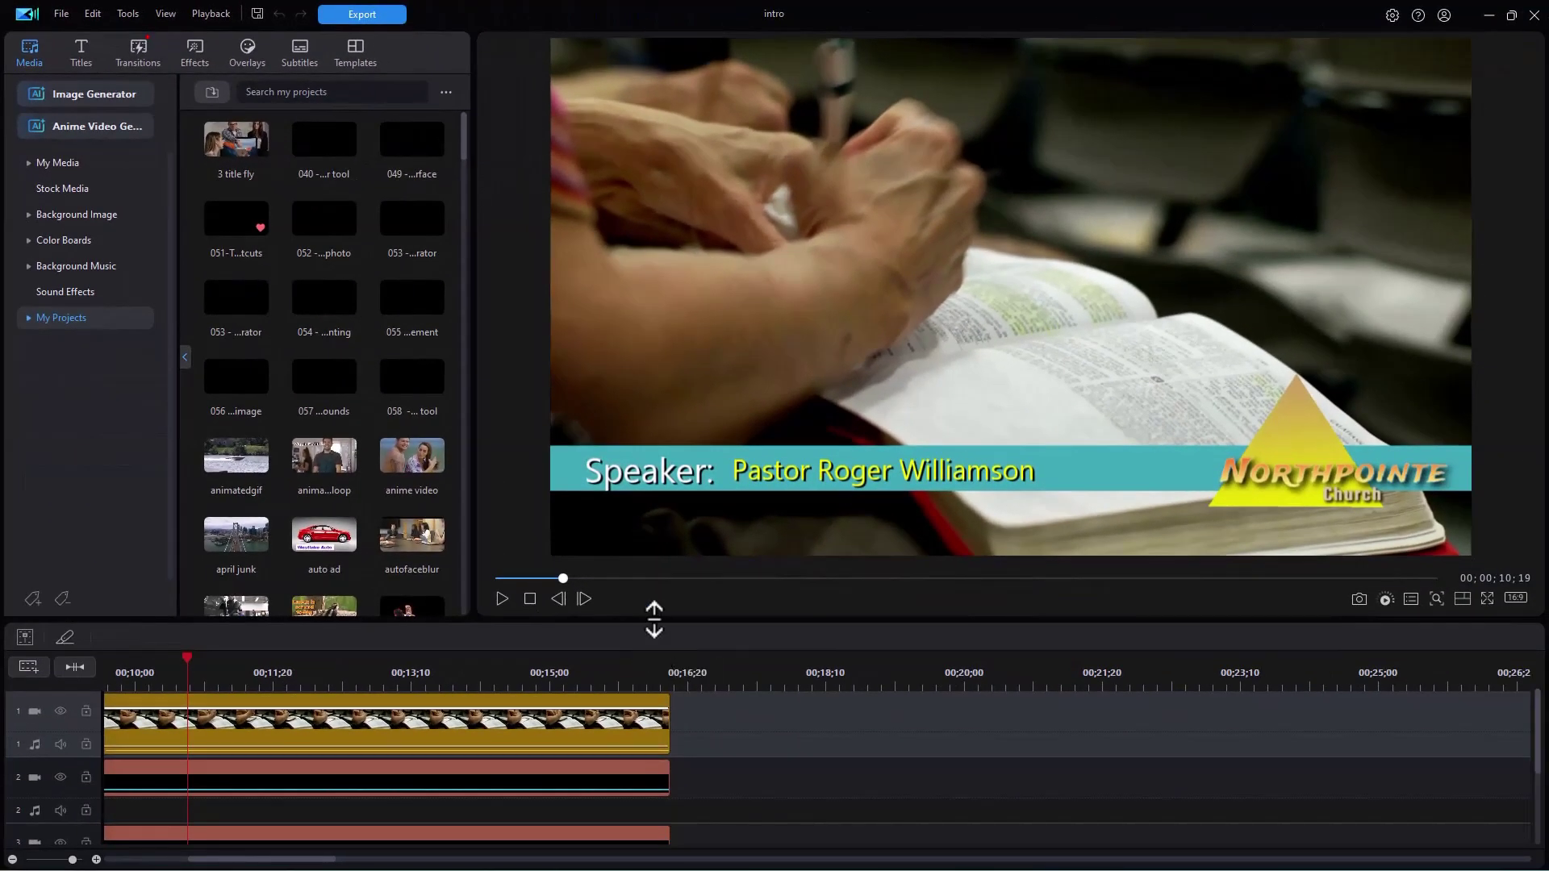
- Replace the track-1 Bible footage with the 1839644_sittingAndSketching_HD_Footage clip under the lower third
{"action": "left_click_drag", "start_coordinate": [653, 619], "coordinate": [634, 400]}
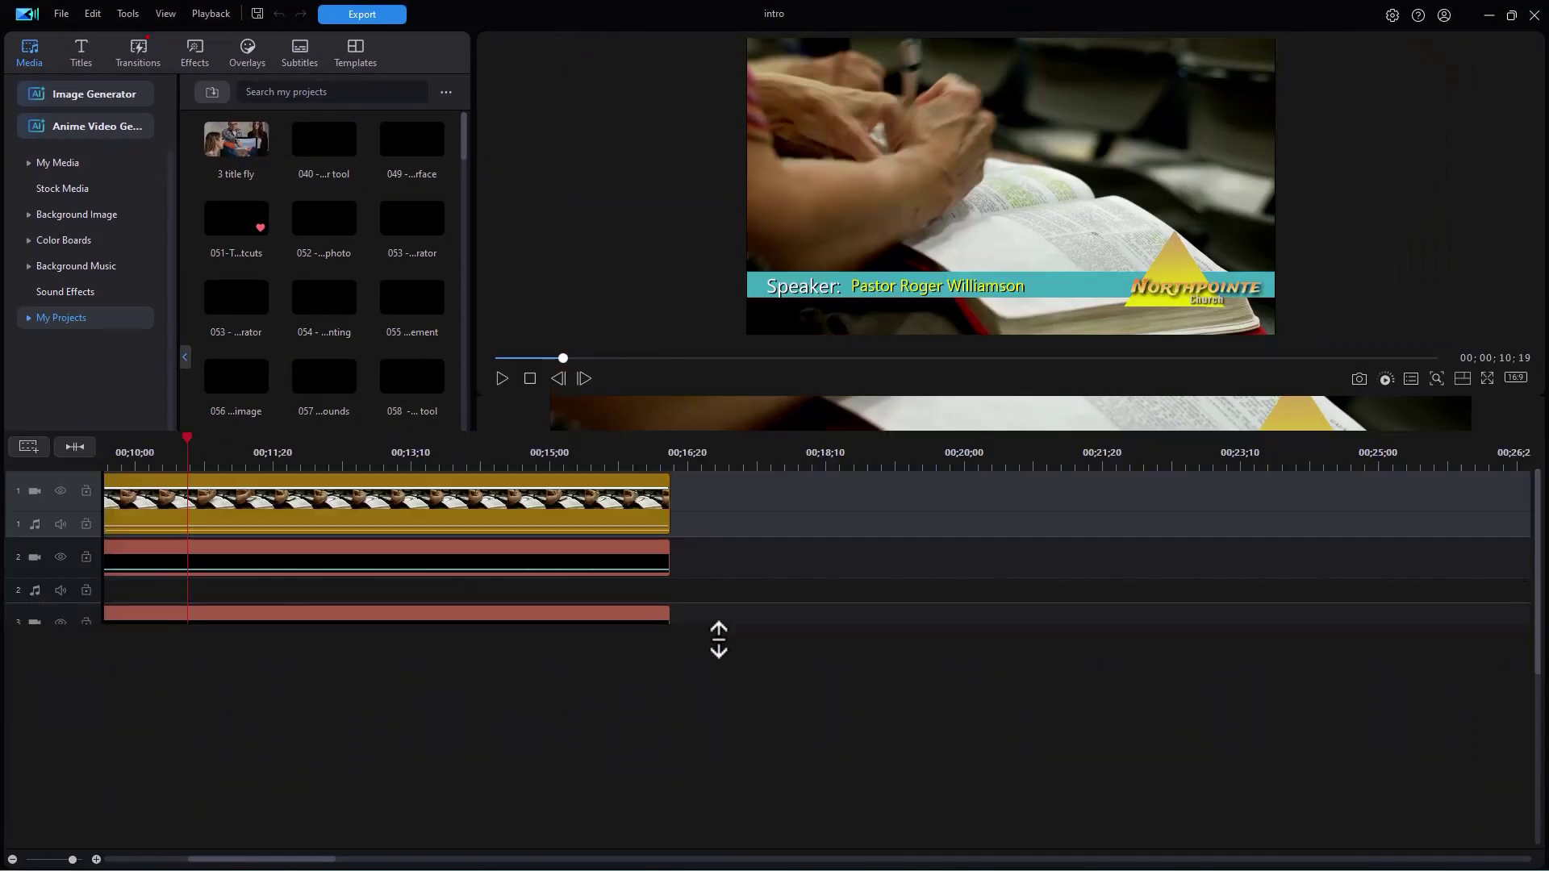
{"action": "left_click", "coordinate": [572, 505]}
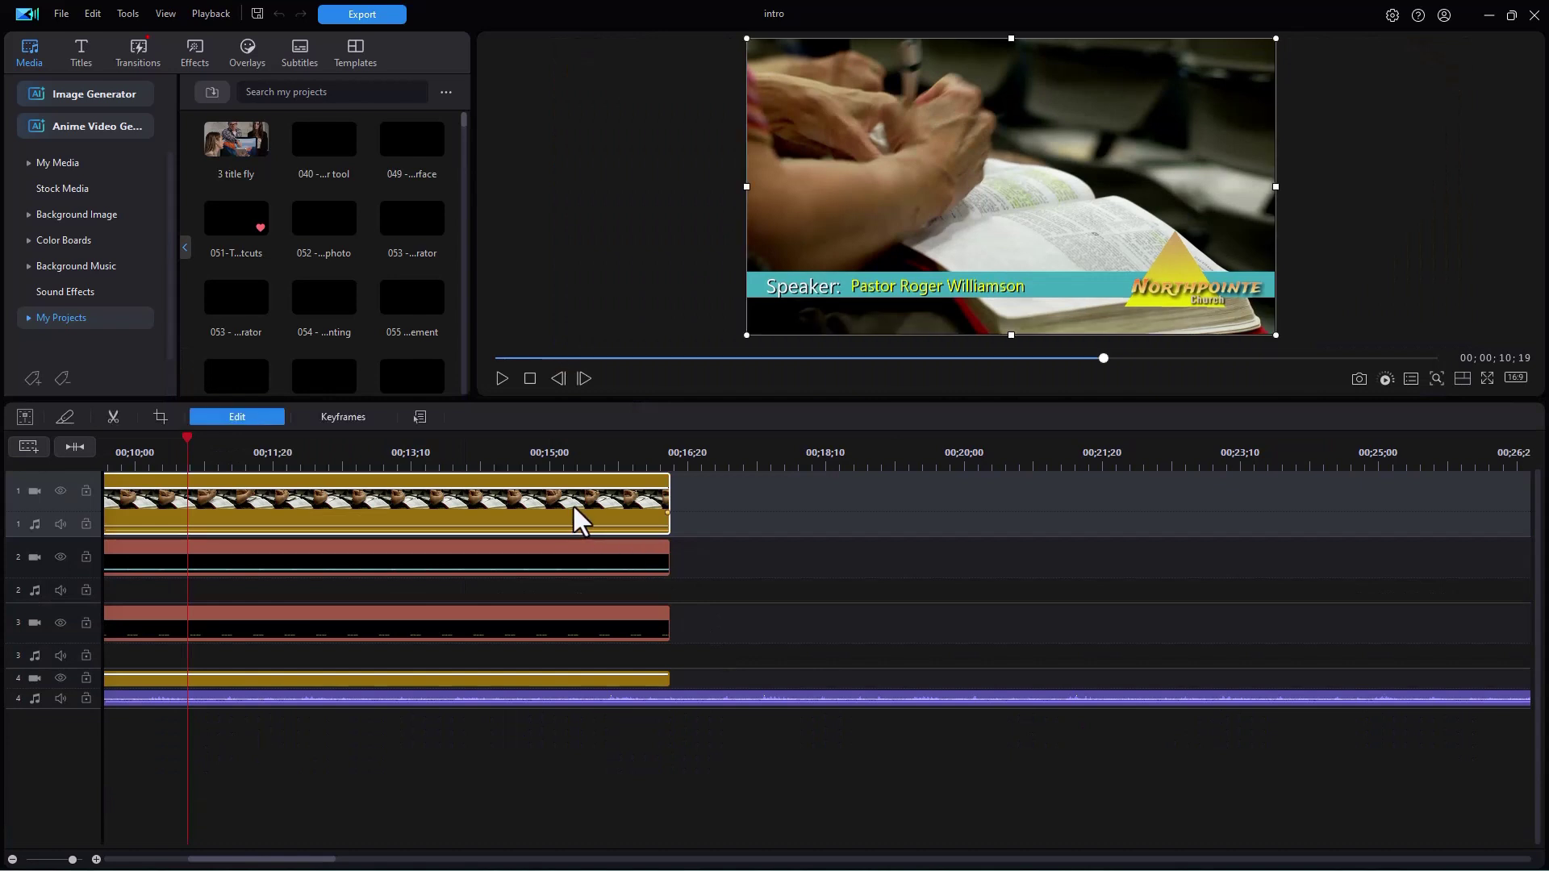
{"action": "key", "text": "Delete"}
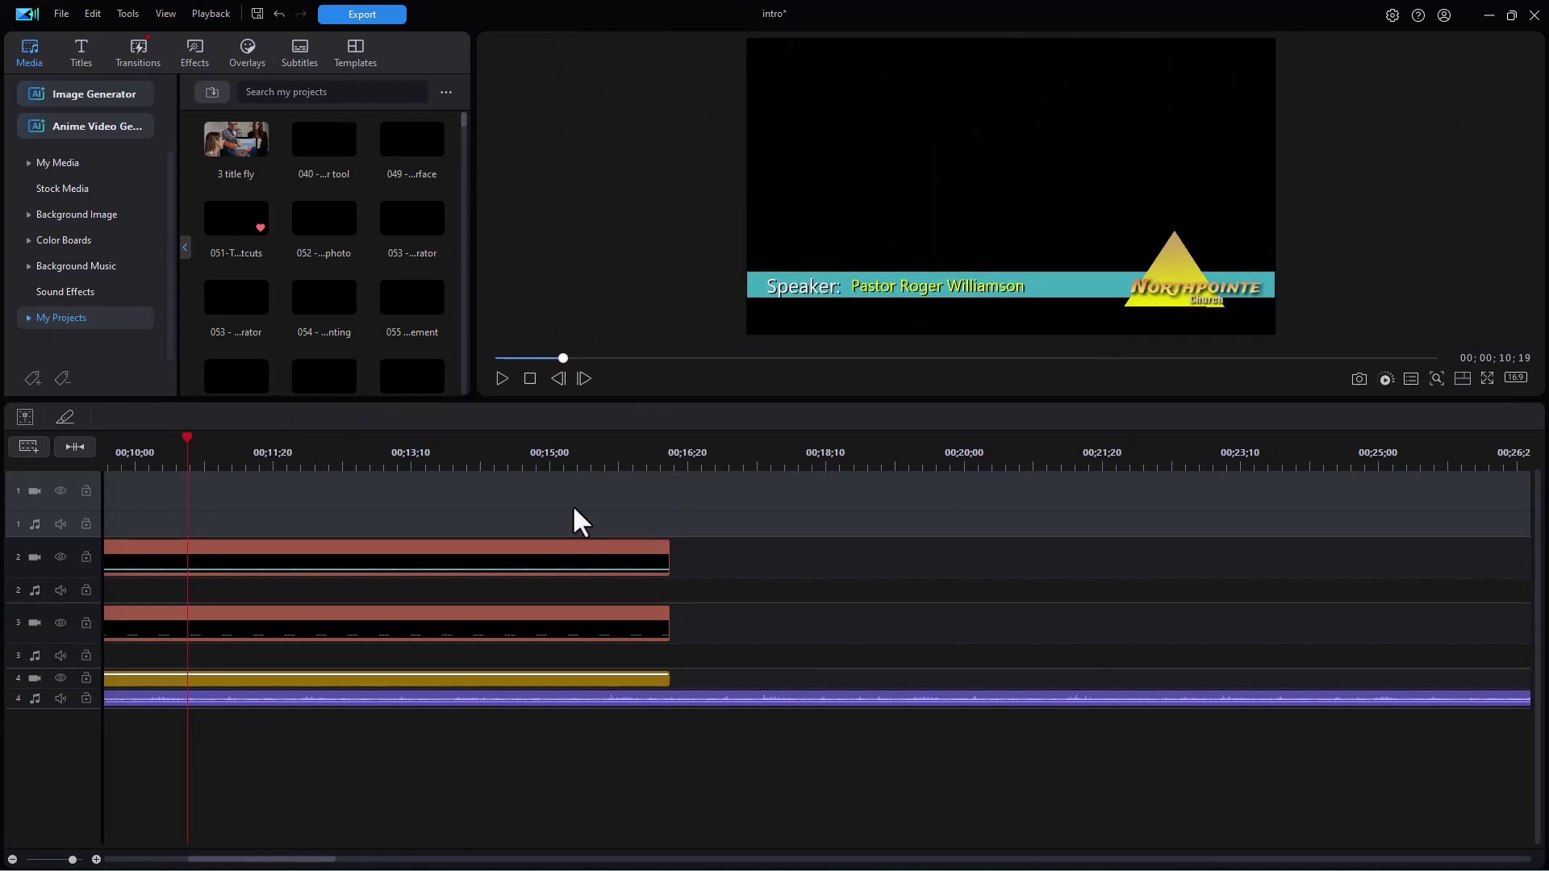
{"action": "left_click", "coordinate": [91, 166]}
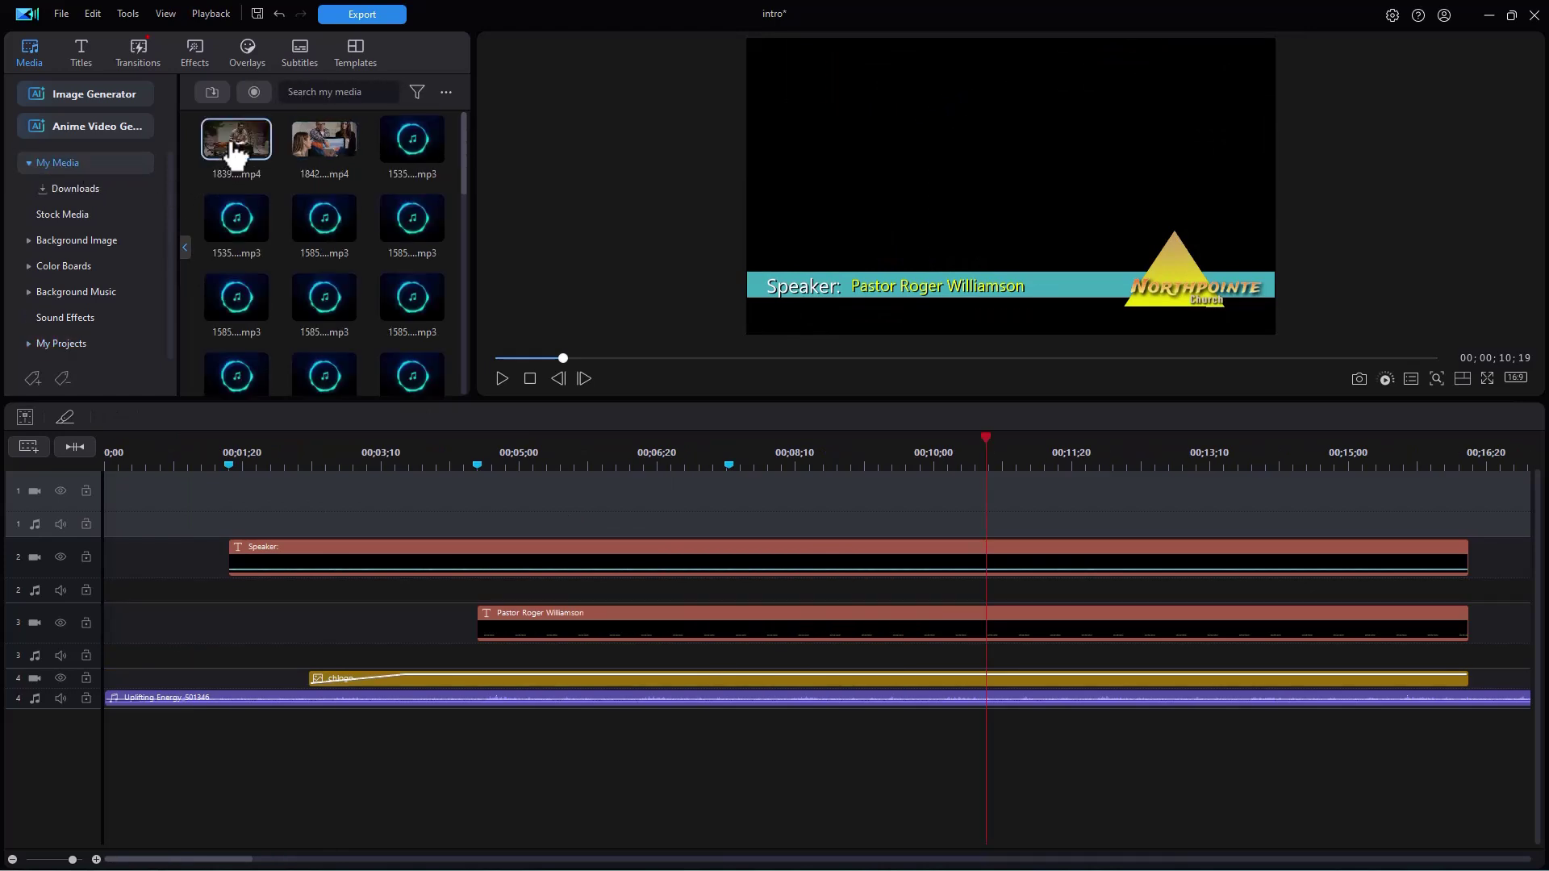
{"action": "left_click_drag", "start_coordinate": [234, 151], "coordinate": [119, 508]}
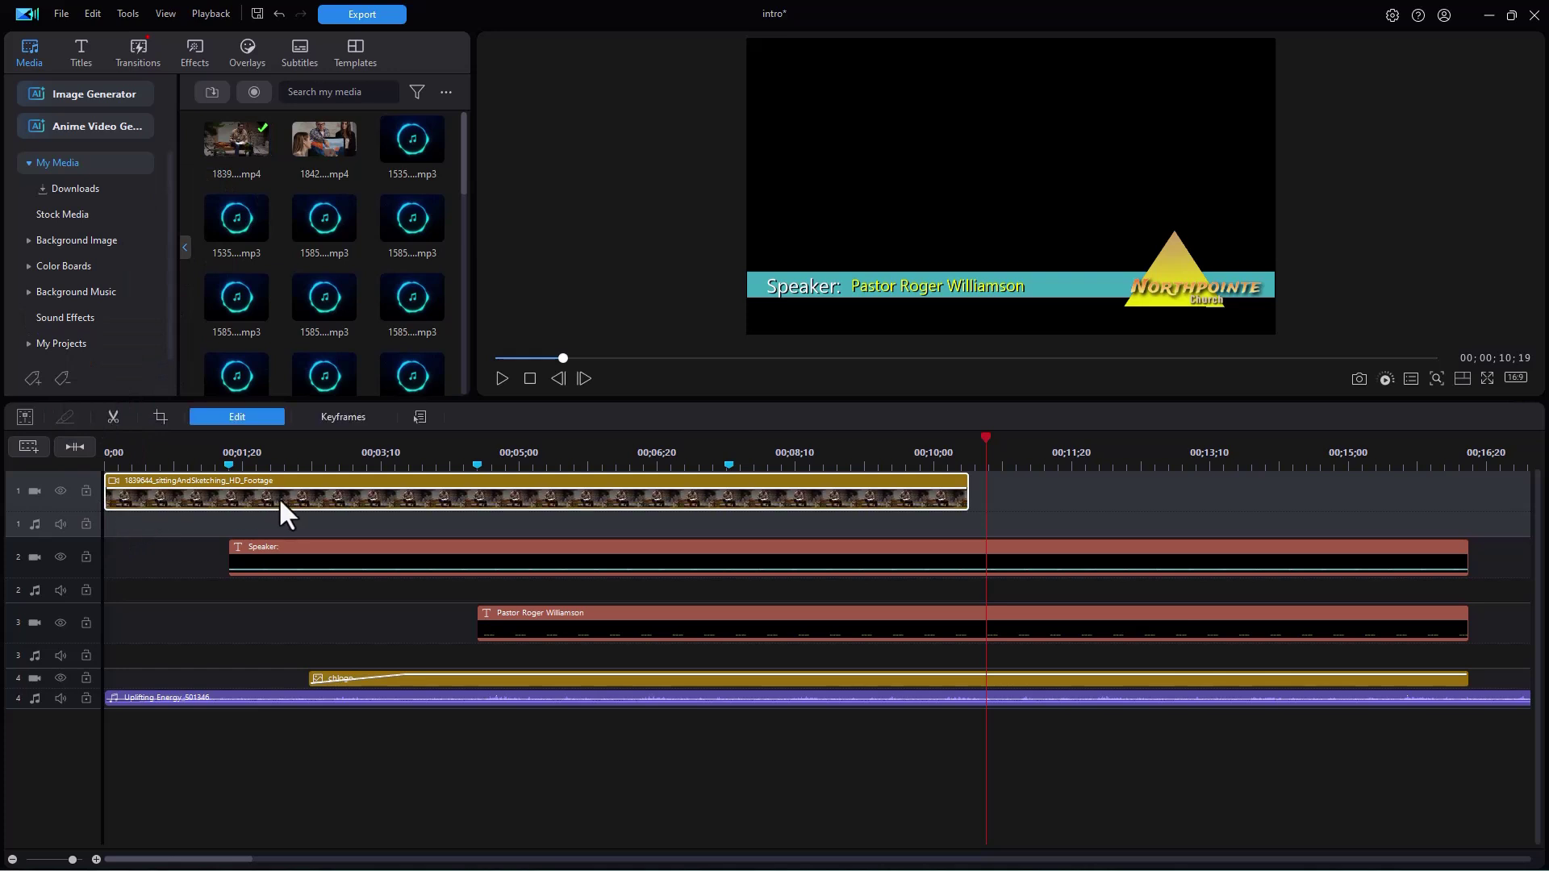
{"action": "left_click", "coordinate": [343, 449]}
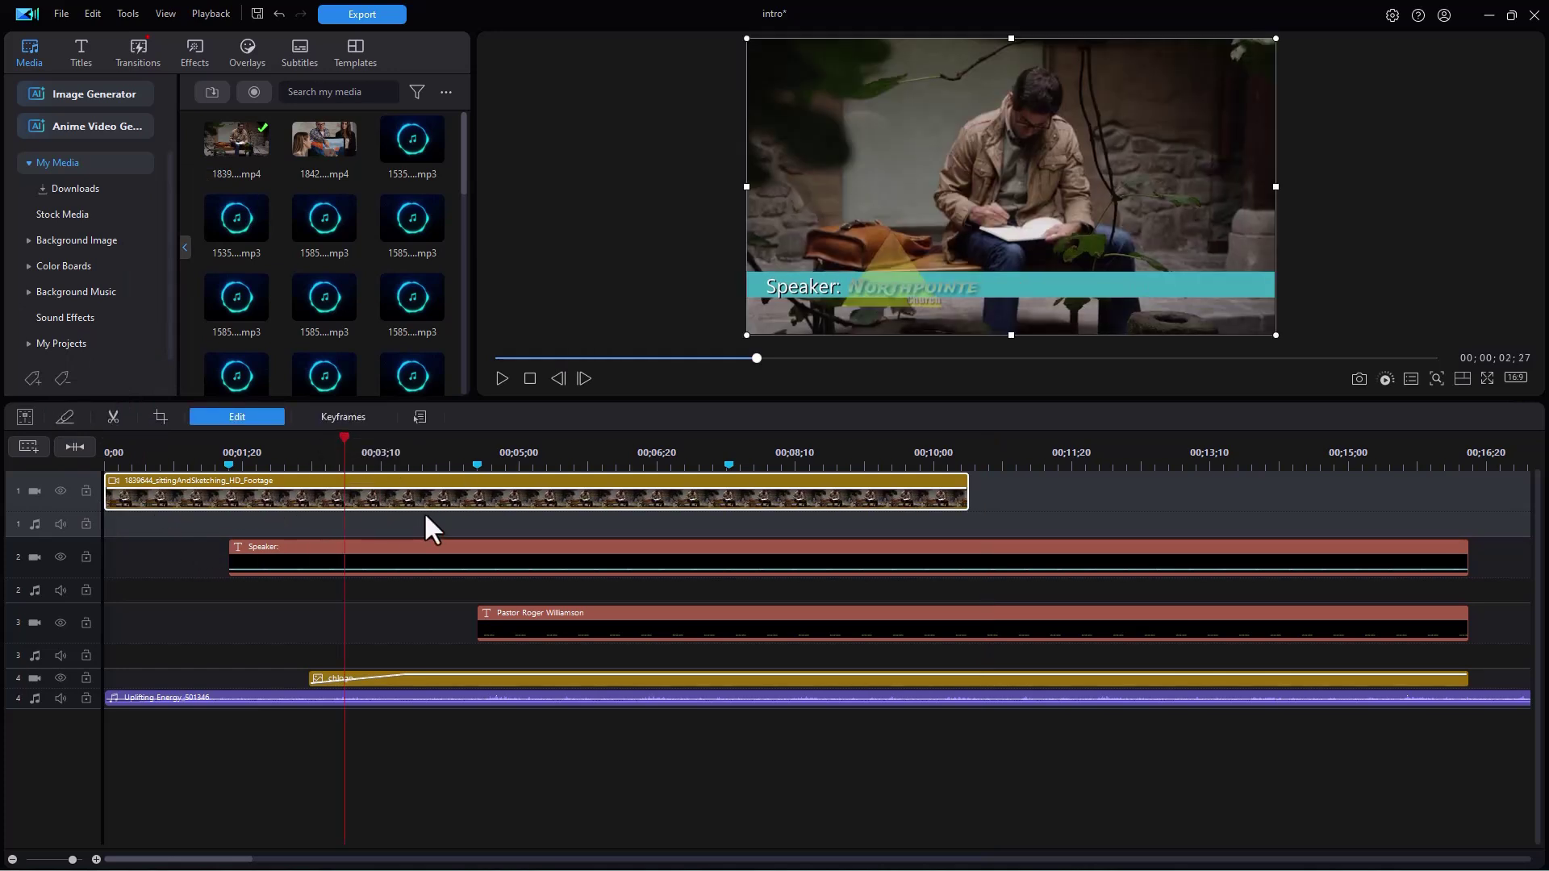
- In the track-3 yellow name title, replace the pastor's first name with the new speaker's first name
{"action": "left_click", "coordinate": [580, 618]}
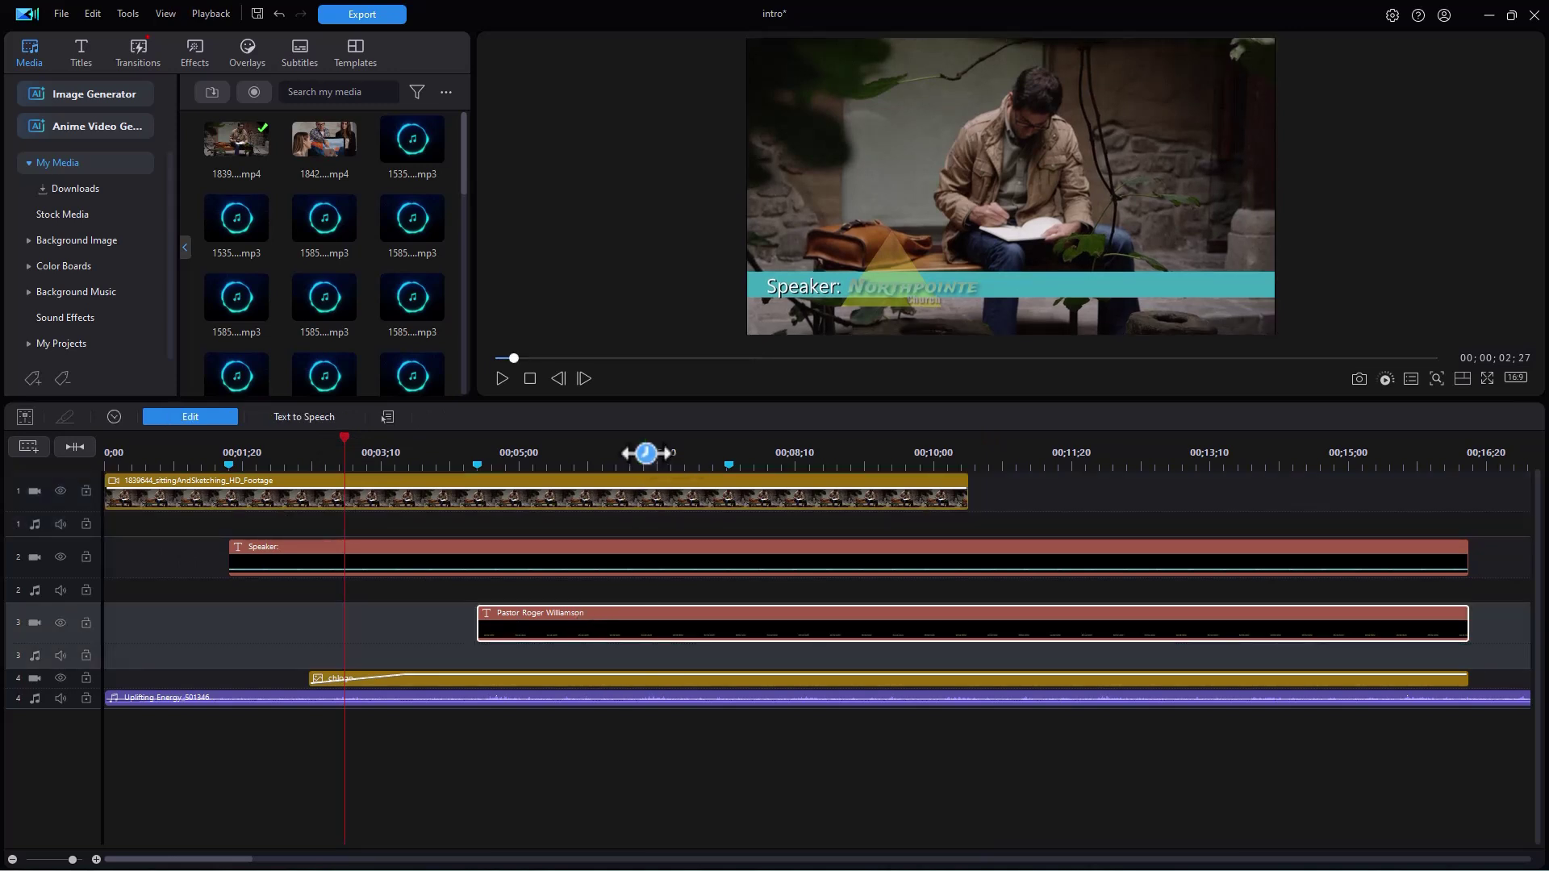
{"action": "left_click", "coordinate": [645, 452]}
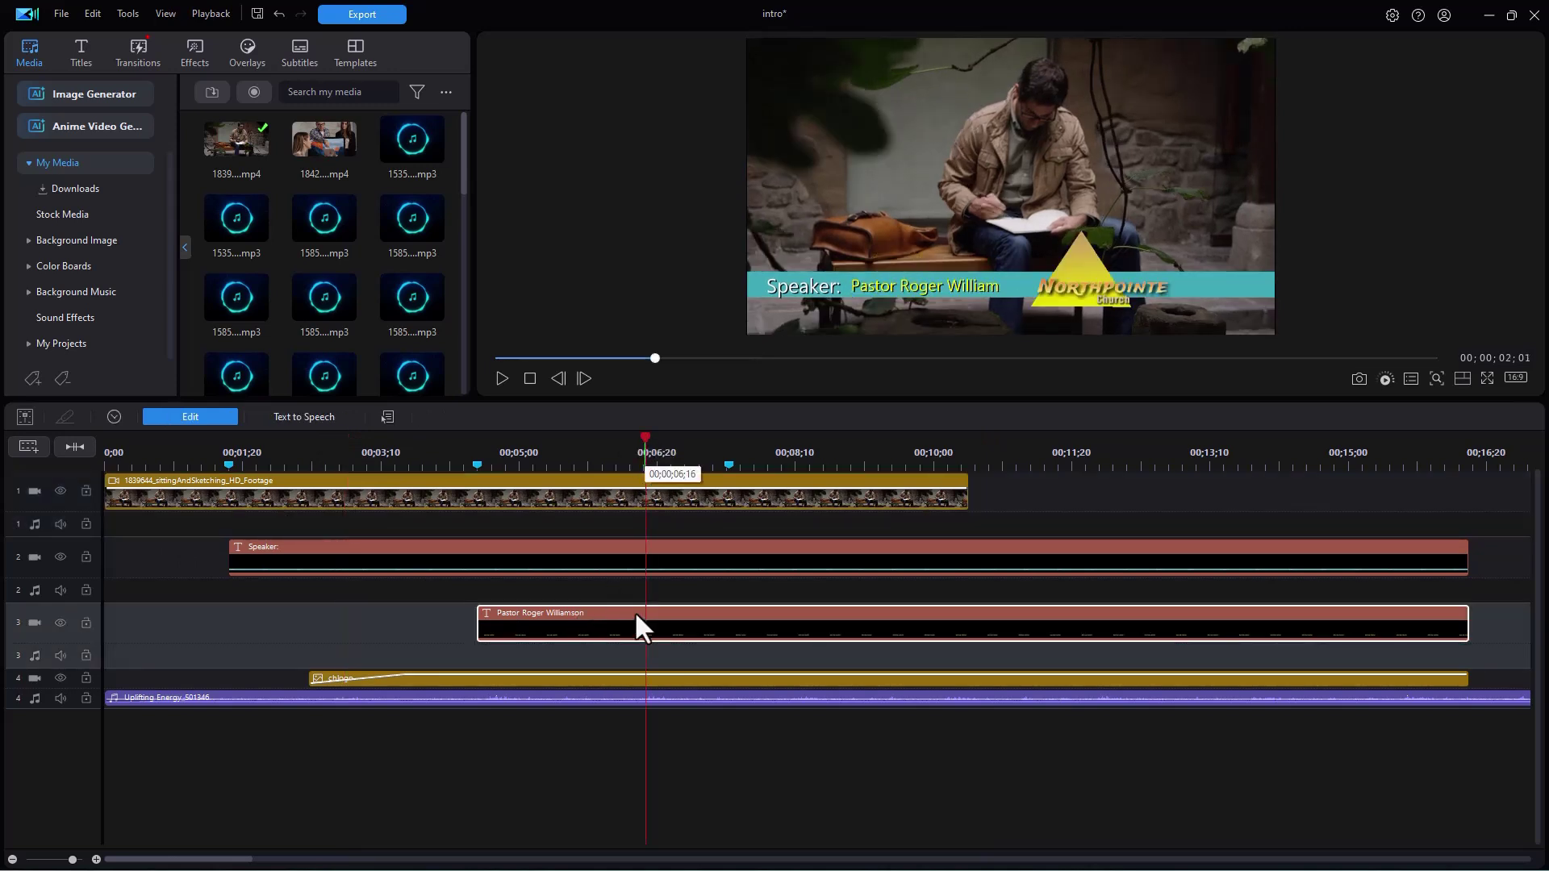
{"action": "left_click", "coordinate": [212, 415]}
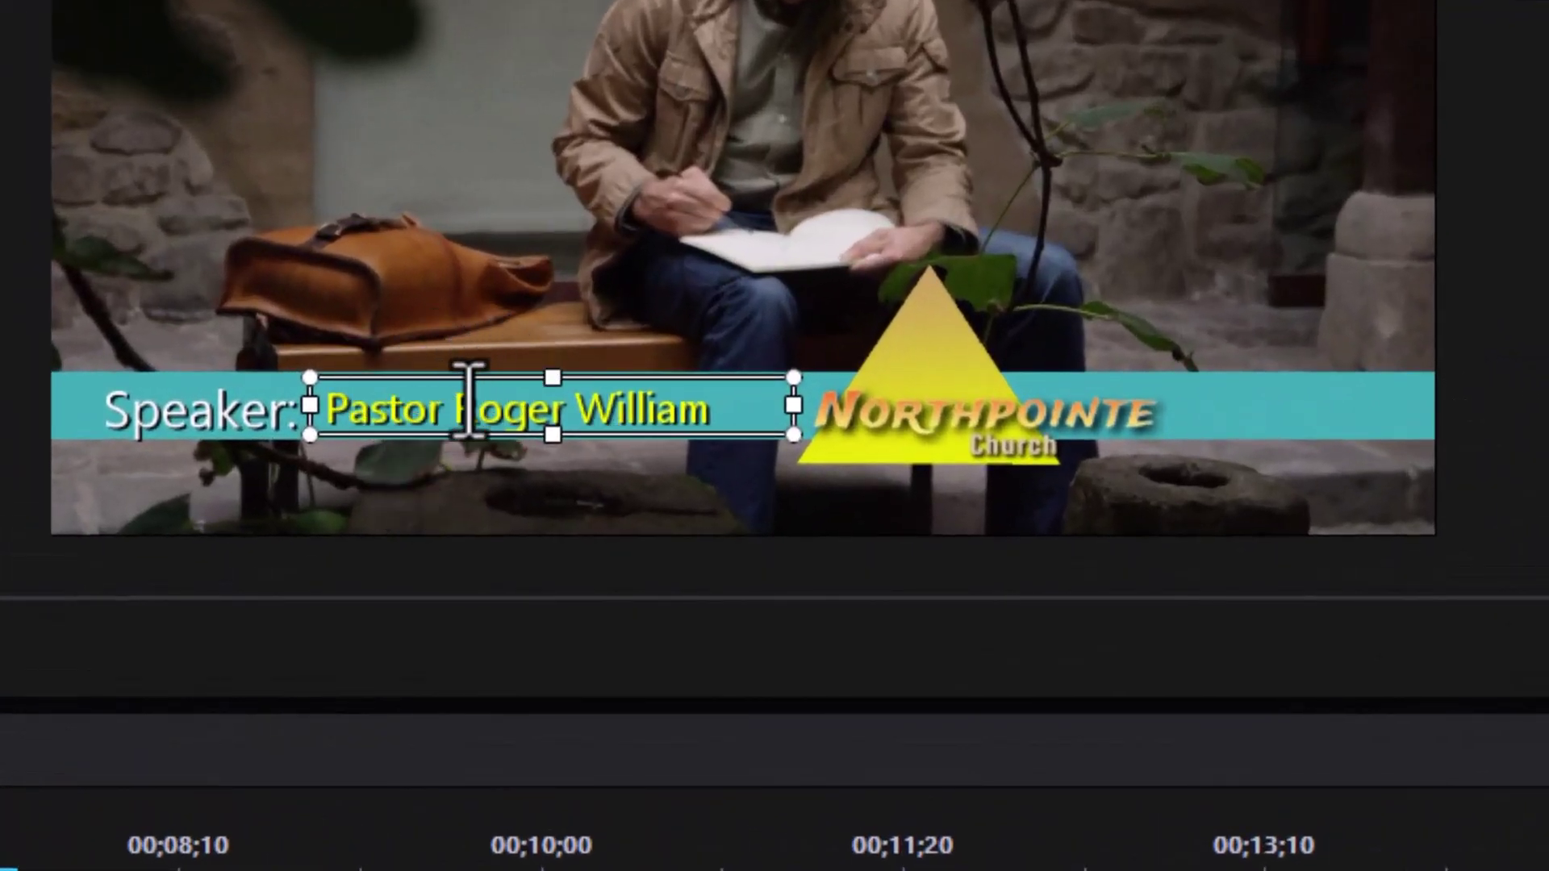
{"action": "left_click_drag", "start_coordinate": [466, 403], "coordinate": [564, 425]}
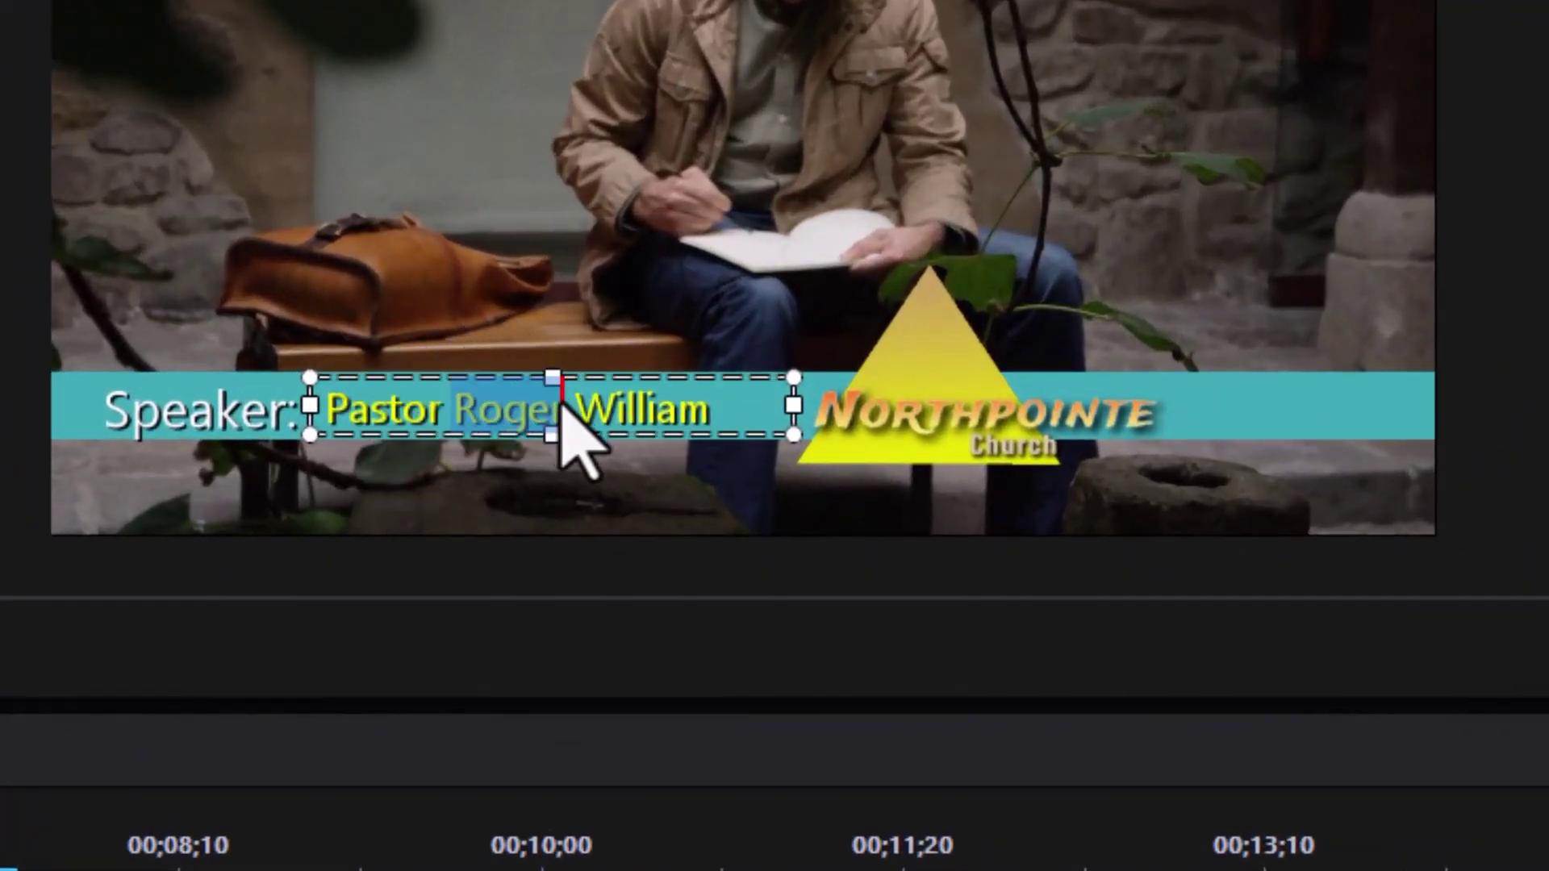
{"action": "type", "text": "Pete"}
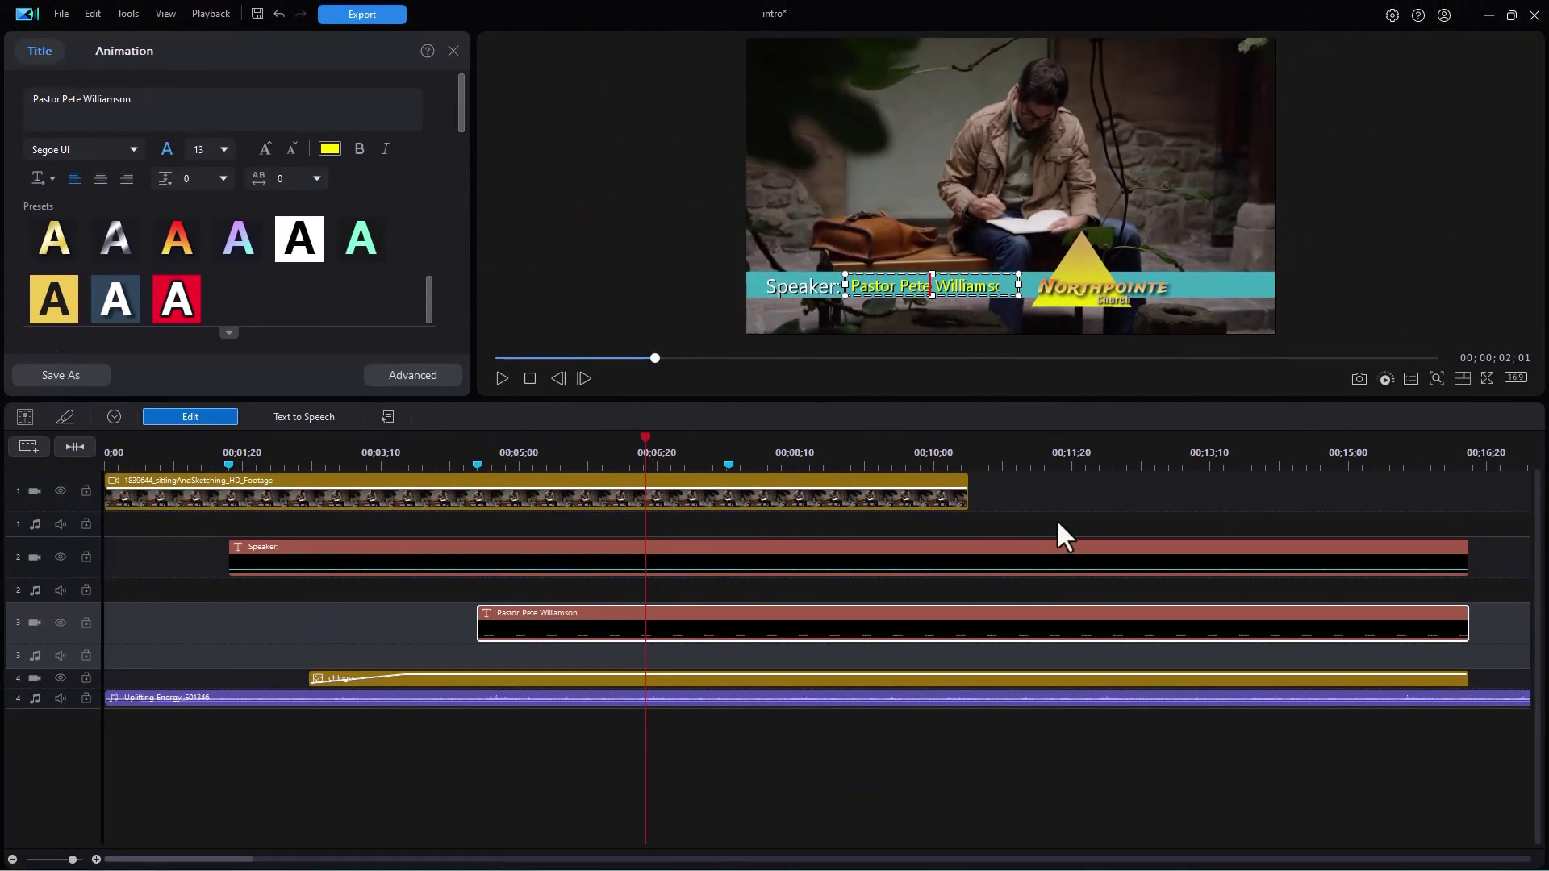
{"action": "left_click", "coordinate": [1063, 536]}
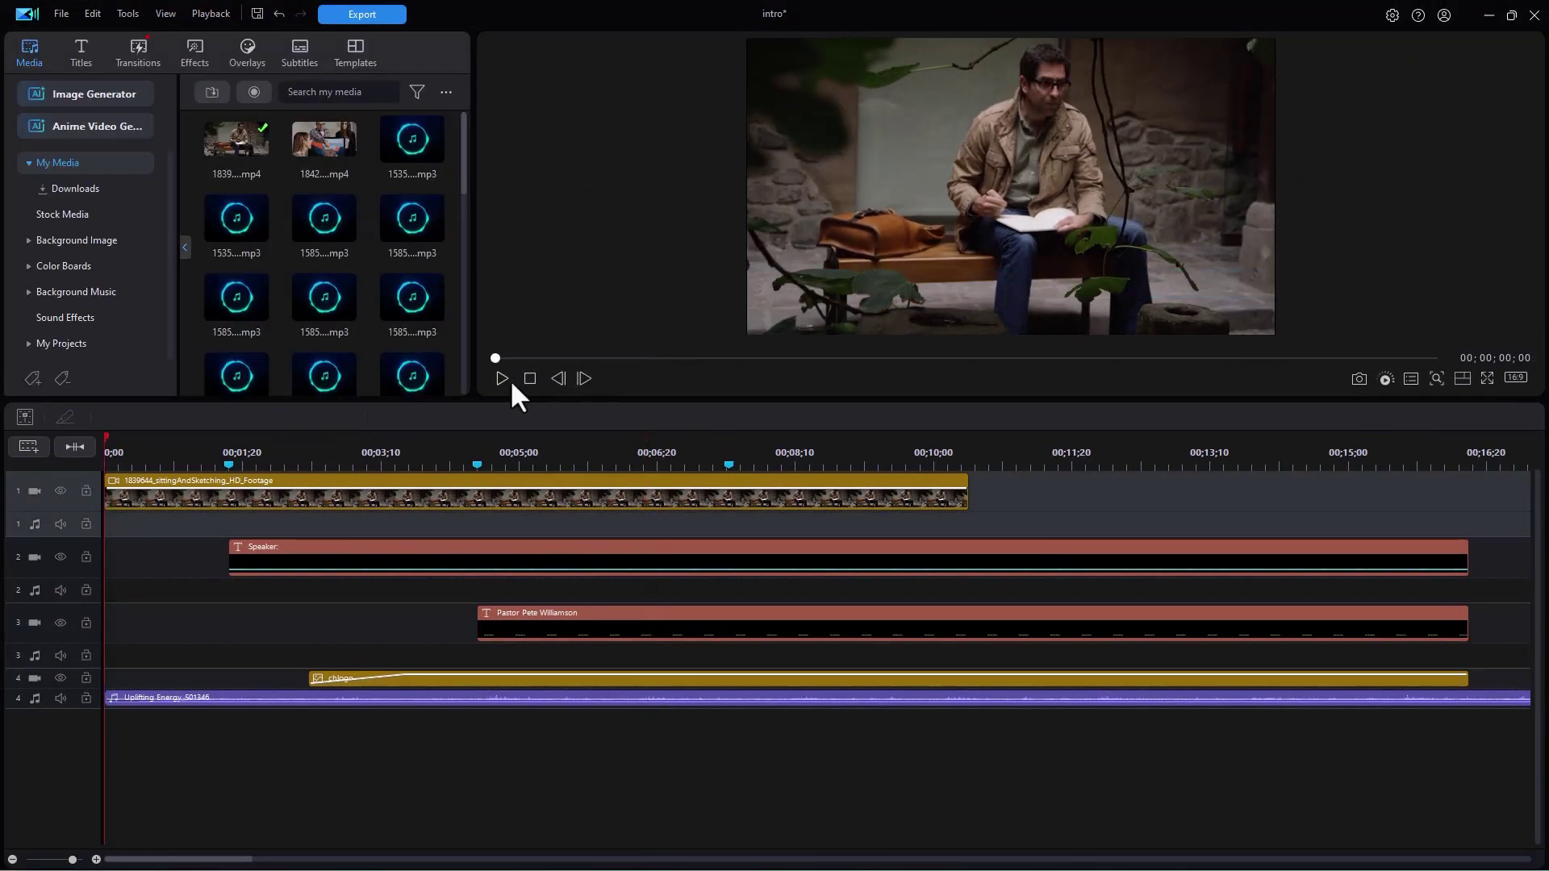